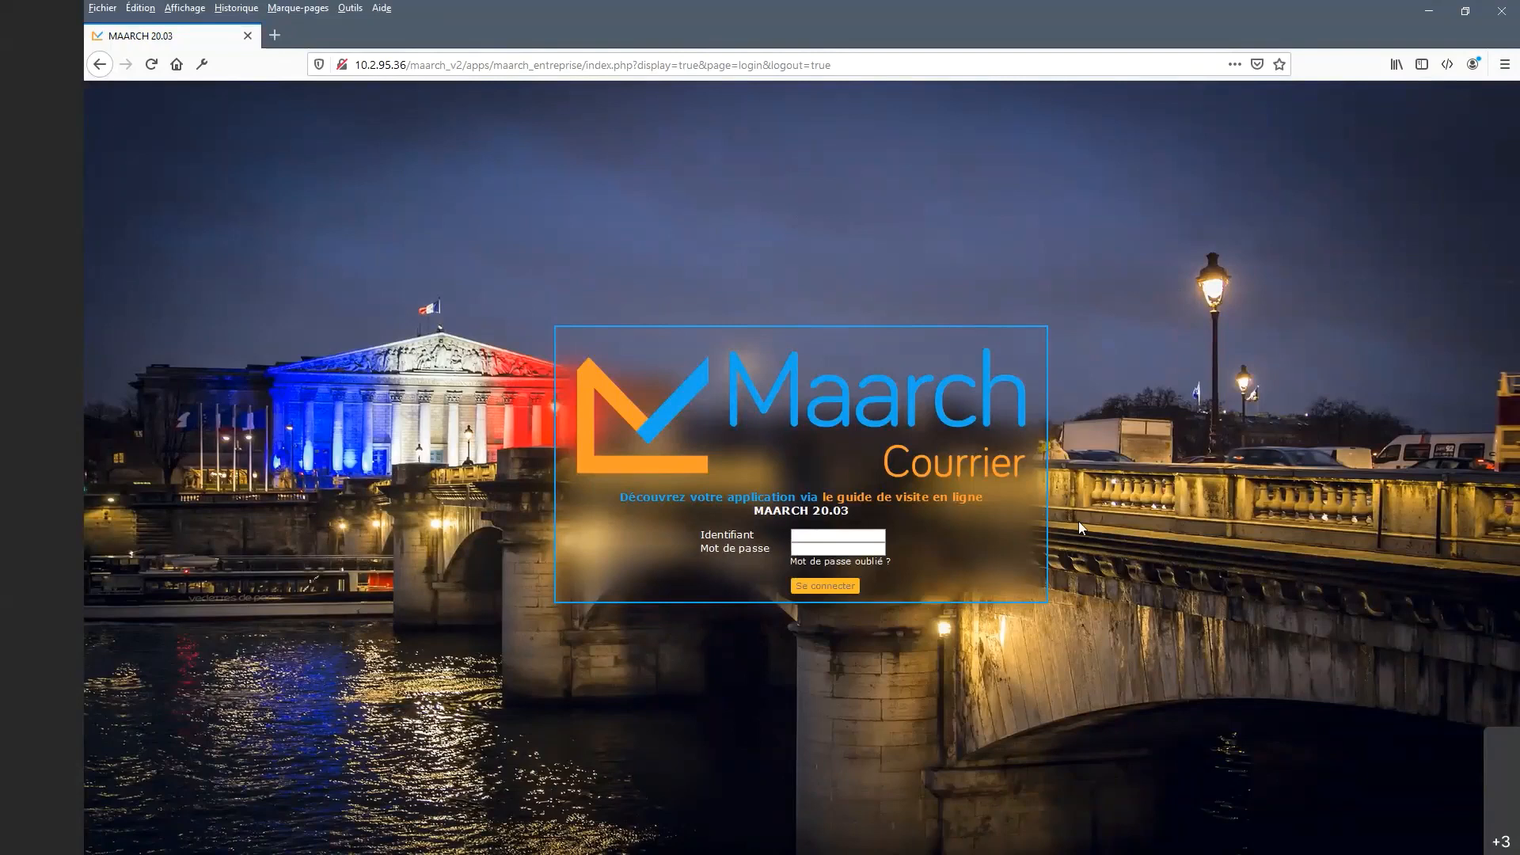
Sign in with a saved account from the Identifiant suggestions to reach the Accueil page.
click(845, 534)
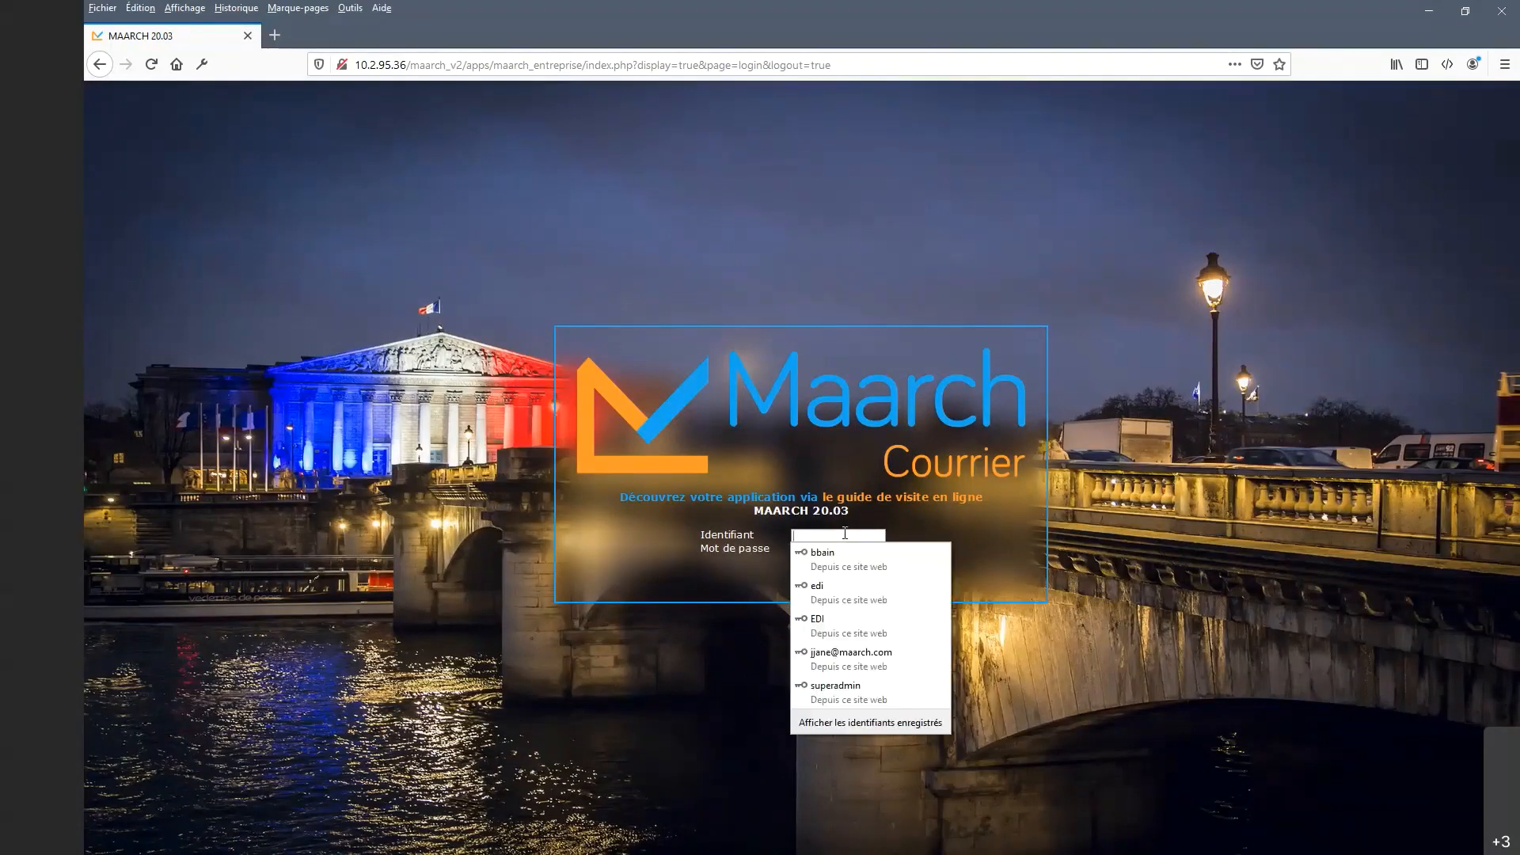
click(845, 534)
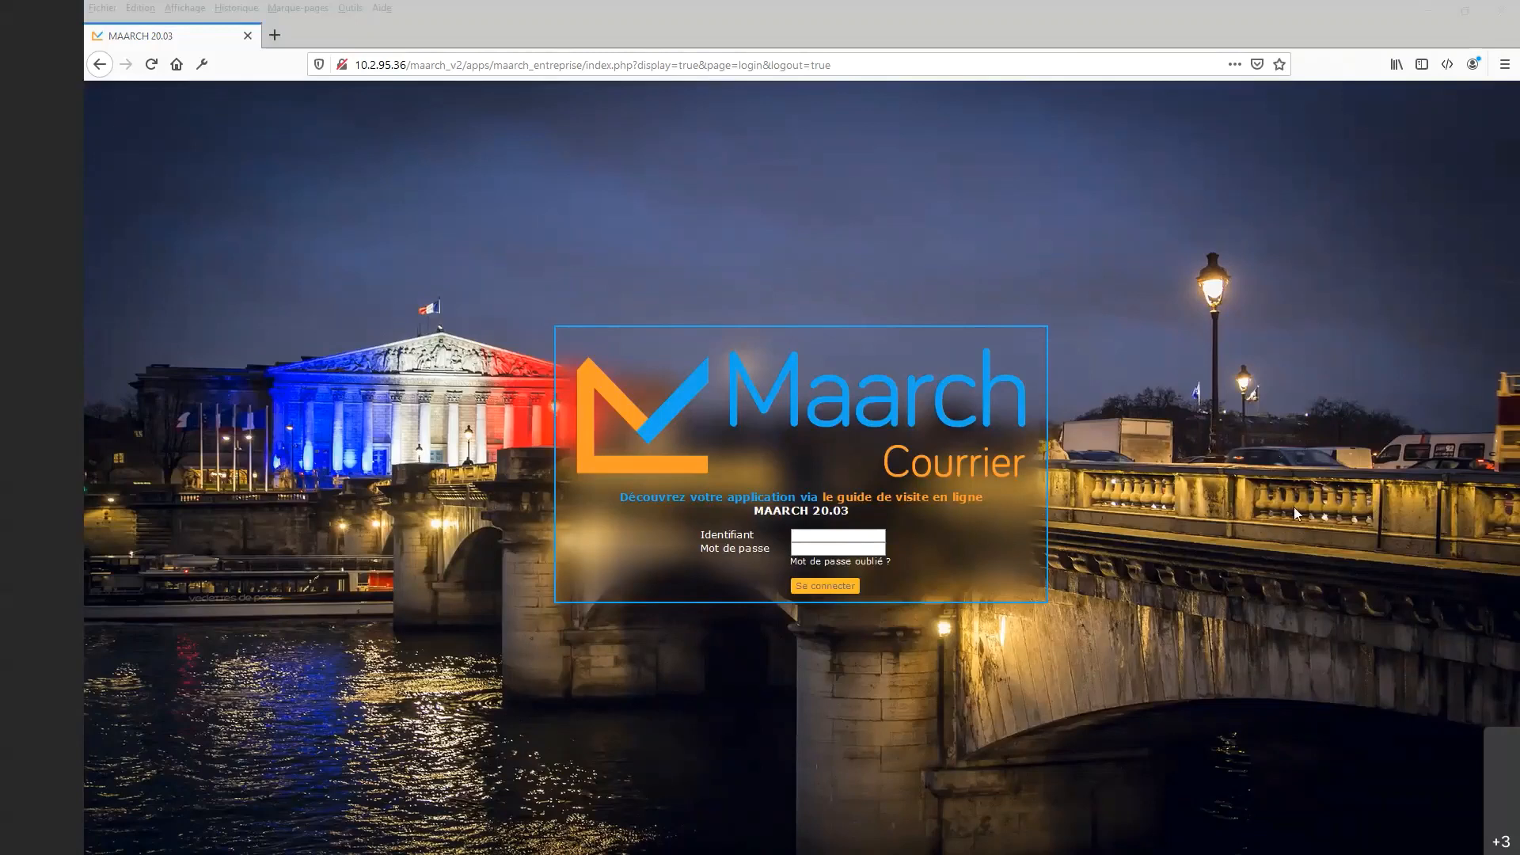
click(838, 534)
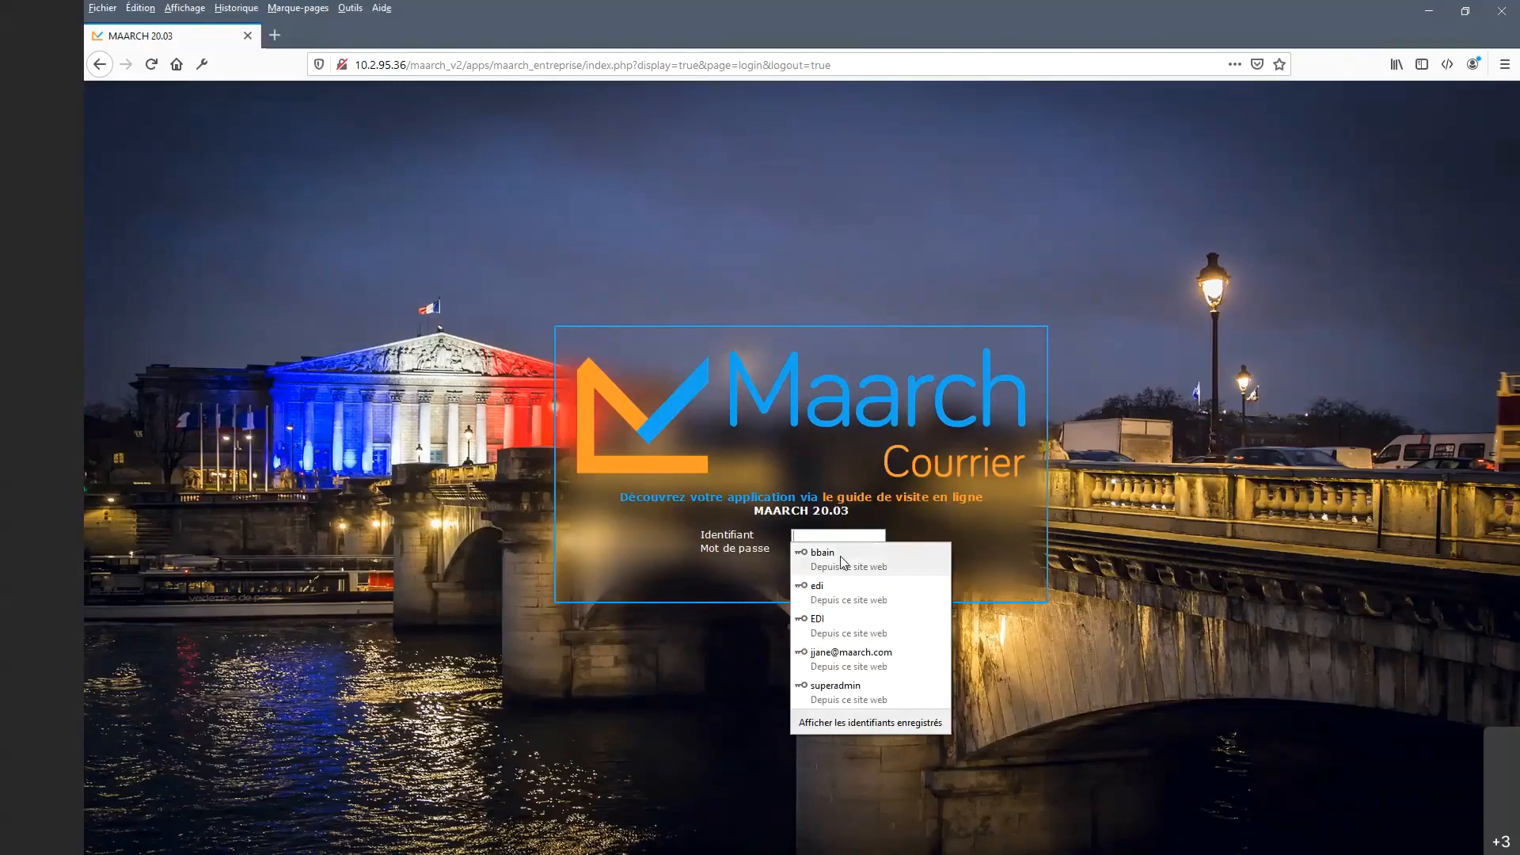
click(839, 556)
click(826, 587)
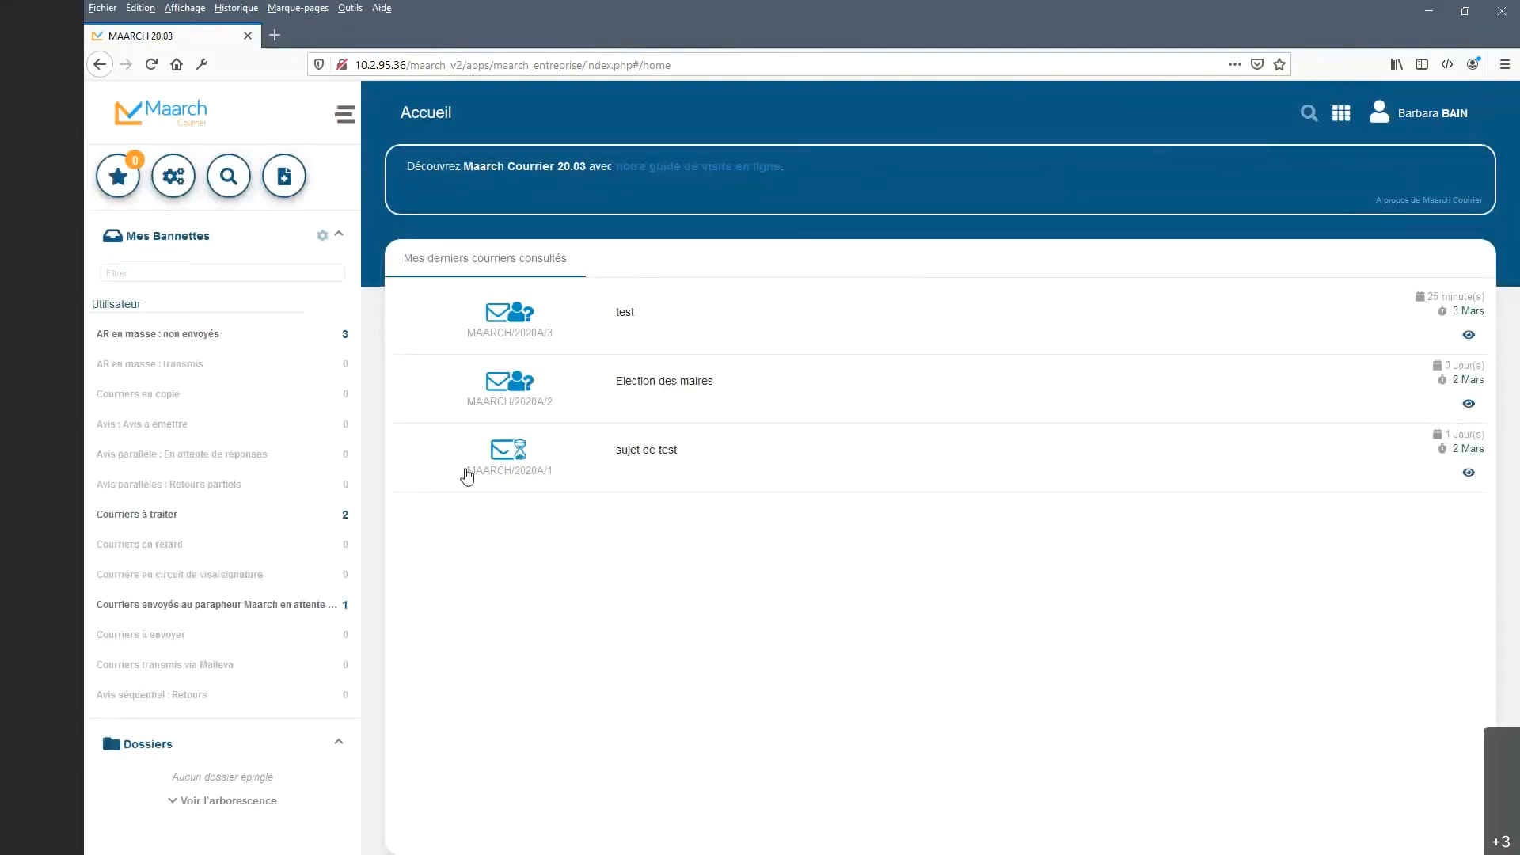
Open 'Election des maires' from the Courriers à traiter basket.
click(210, 527)
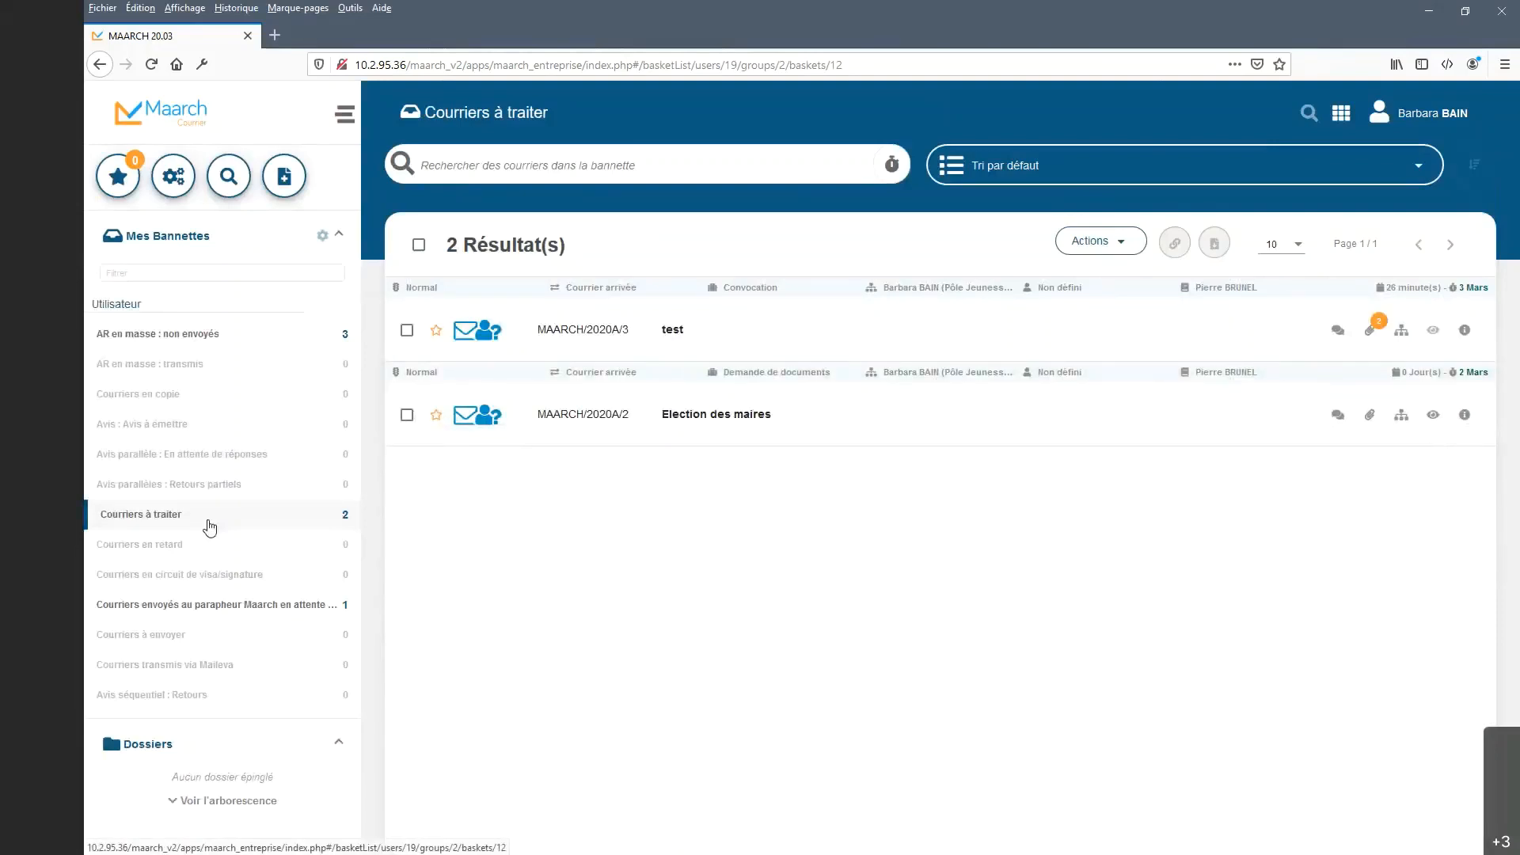
click(734, 424)
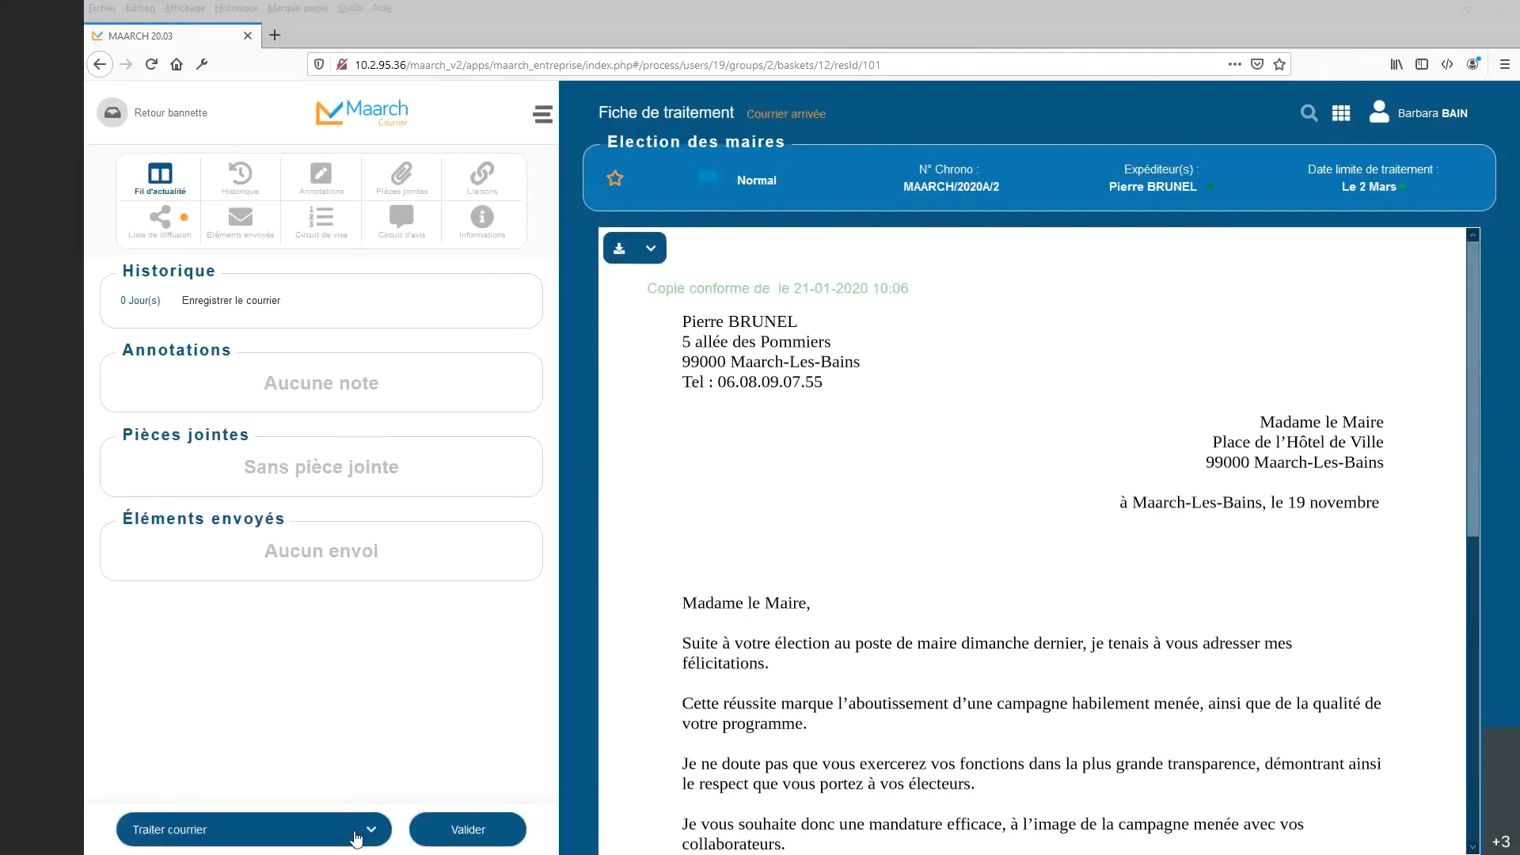
Run the 'Envoyer pour avis séquentiel' action on the Election des maires letter.
click(371, 831)
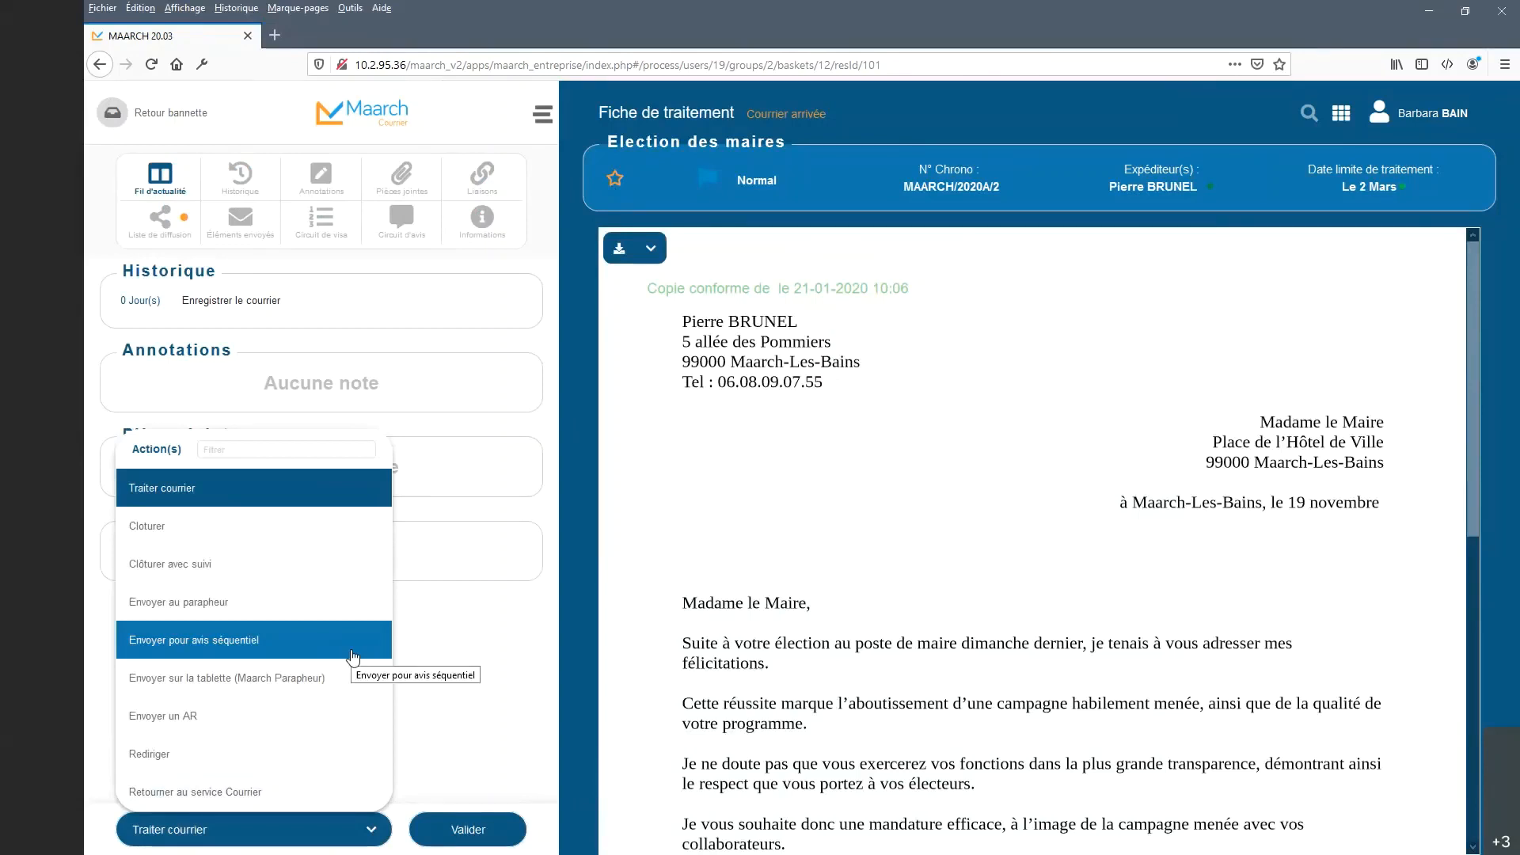
click(354, 656)
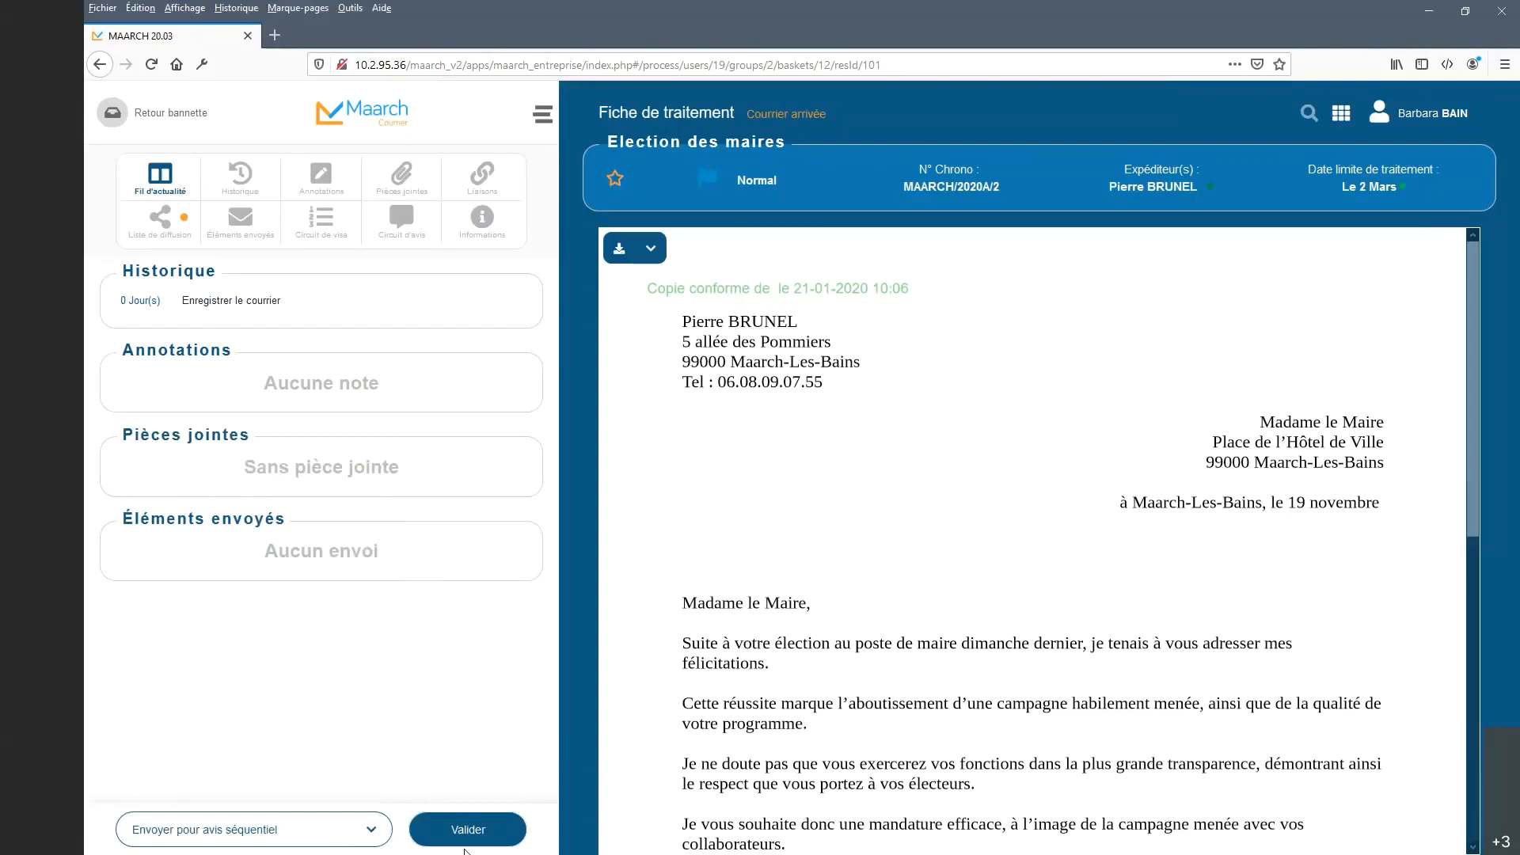
click(477, 827)
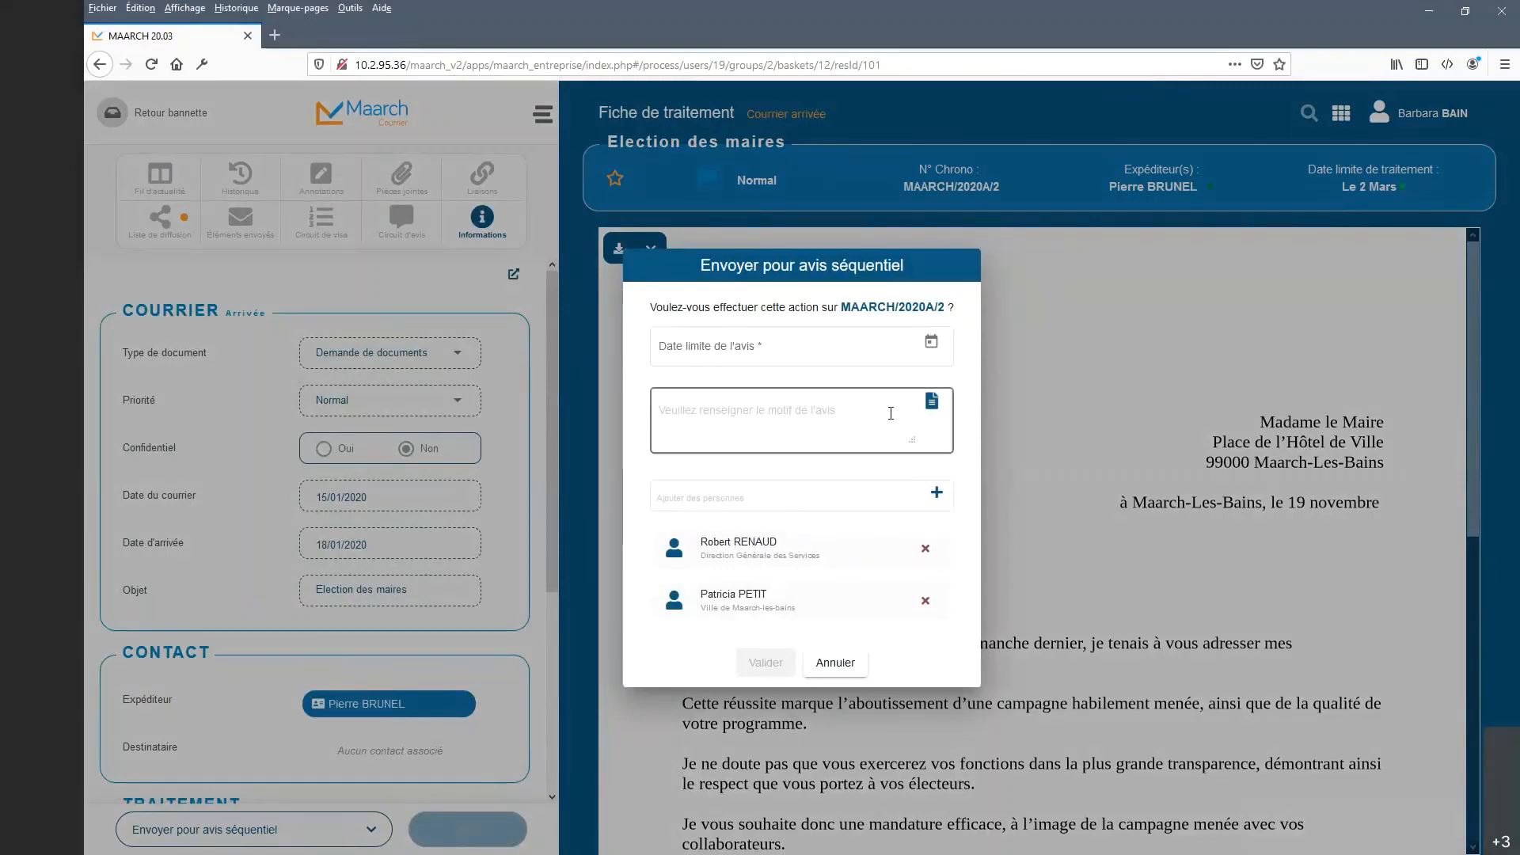
Pick 24 January 2020 as the opinion deadline in the date picker.
click(855, 394)
click(861, 351)
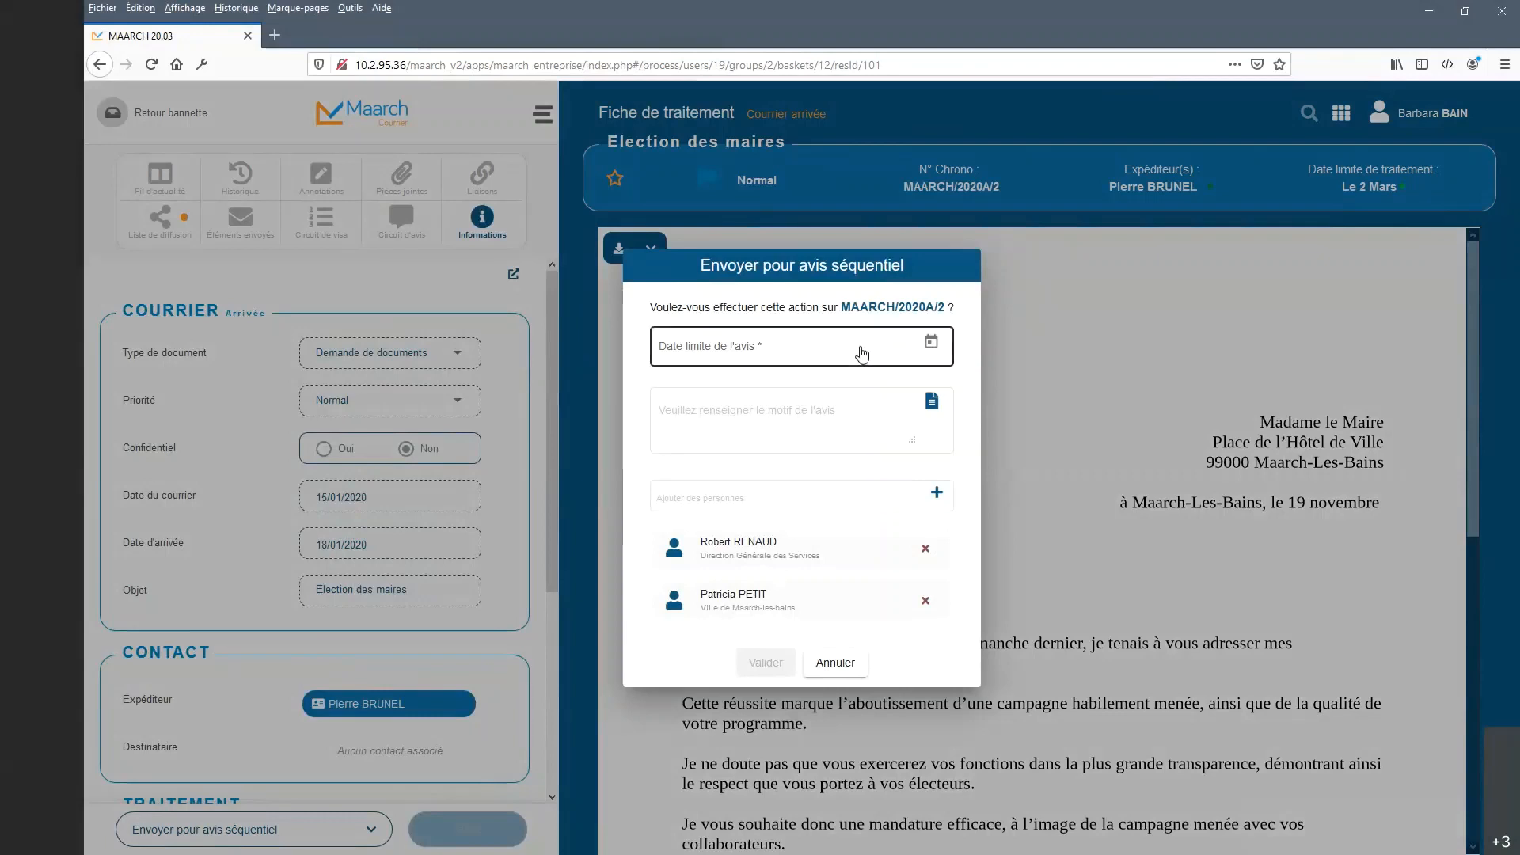
click(932, 343)
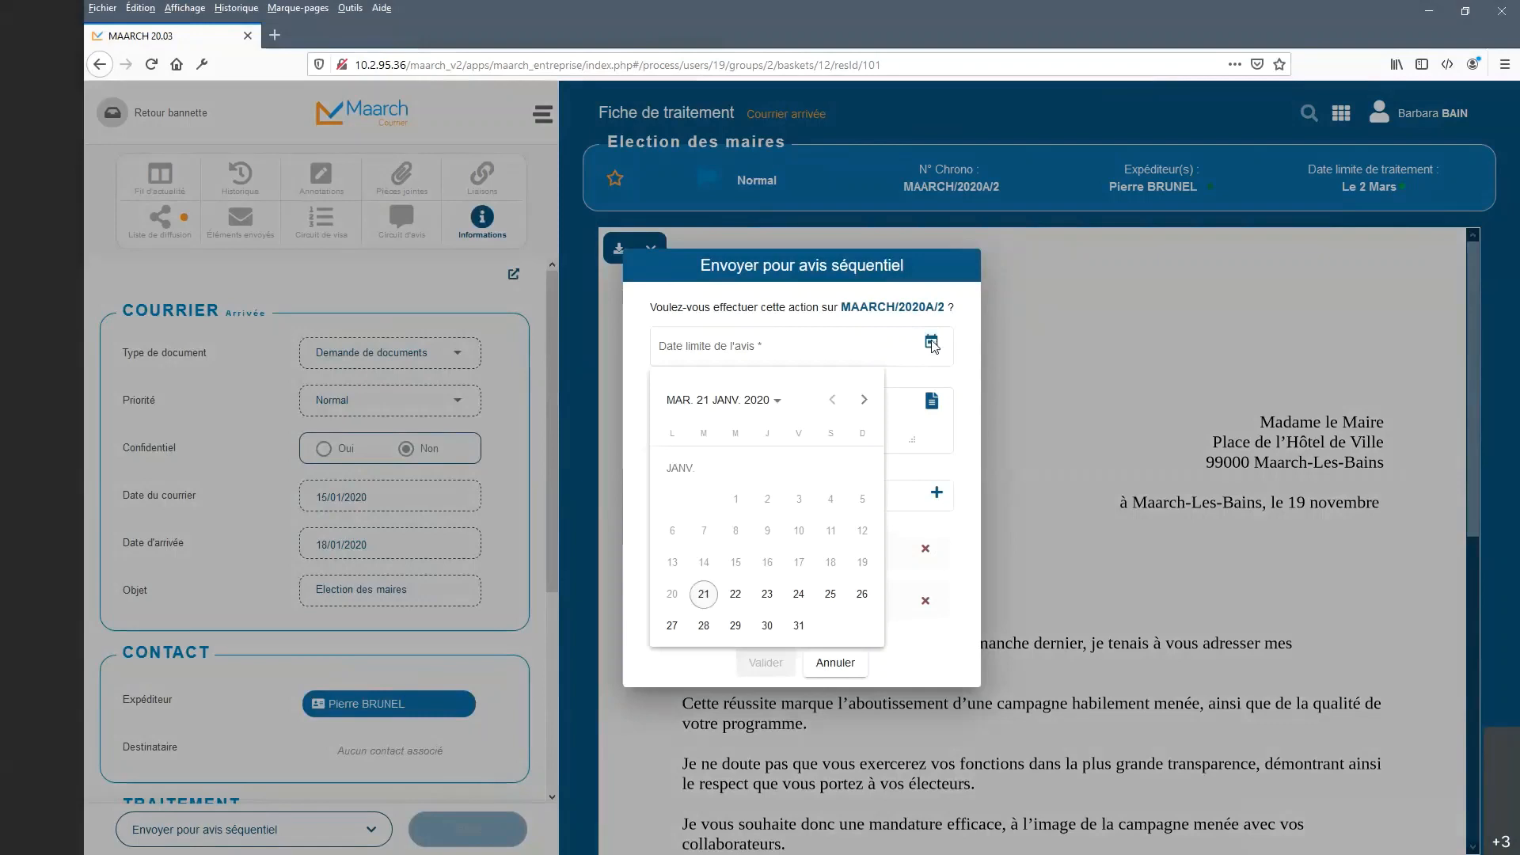
click(934, 346)
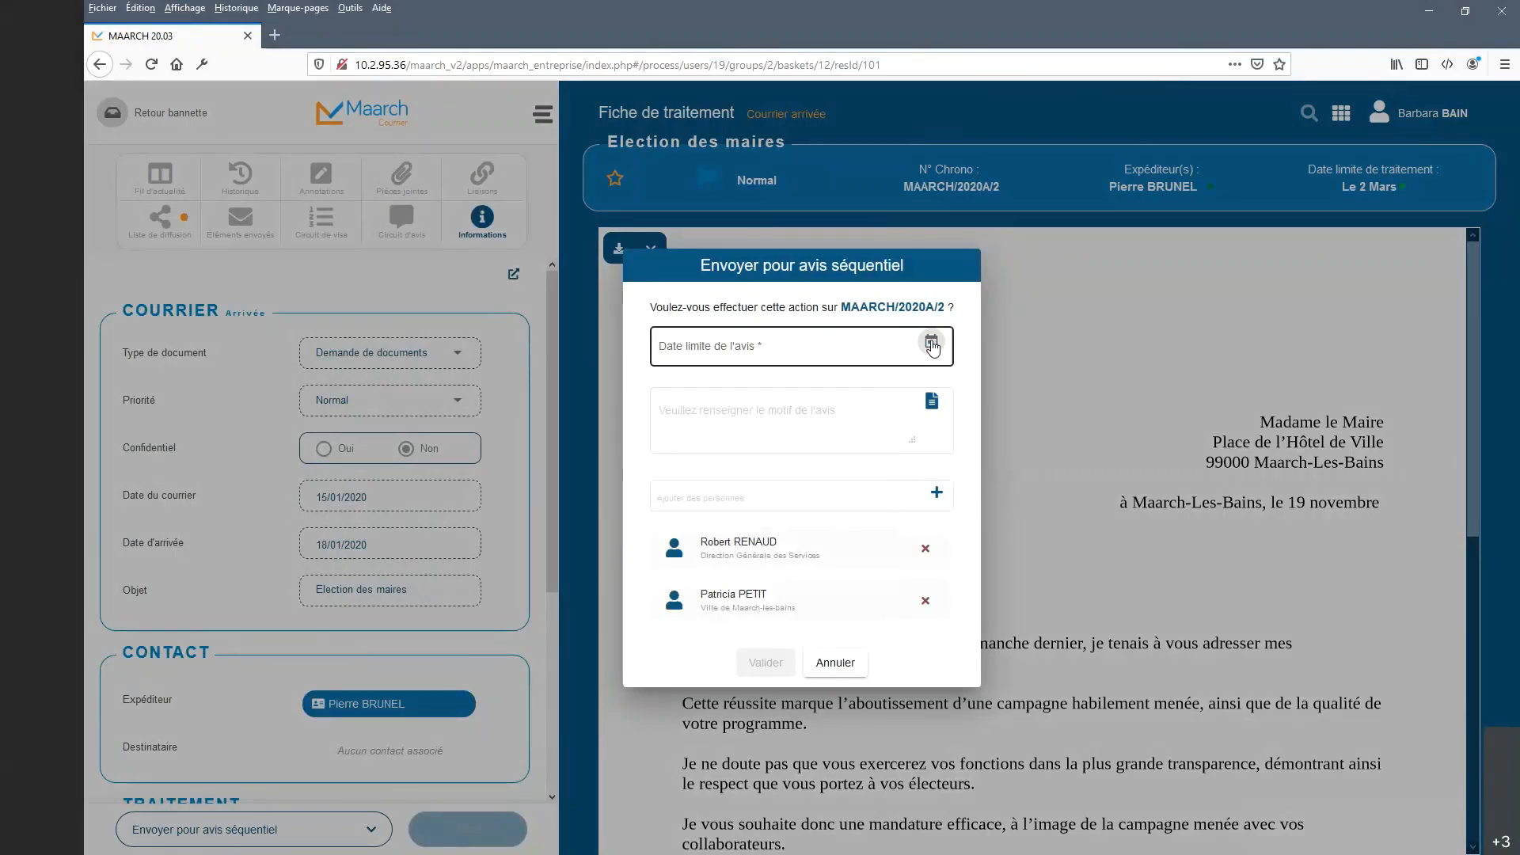
click(933, 345)
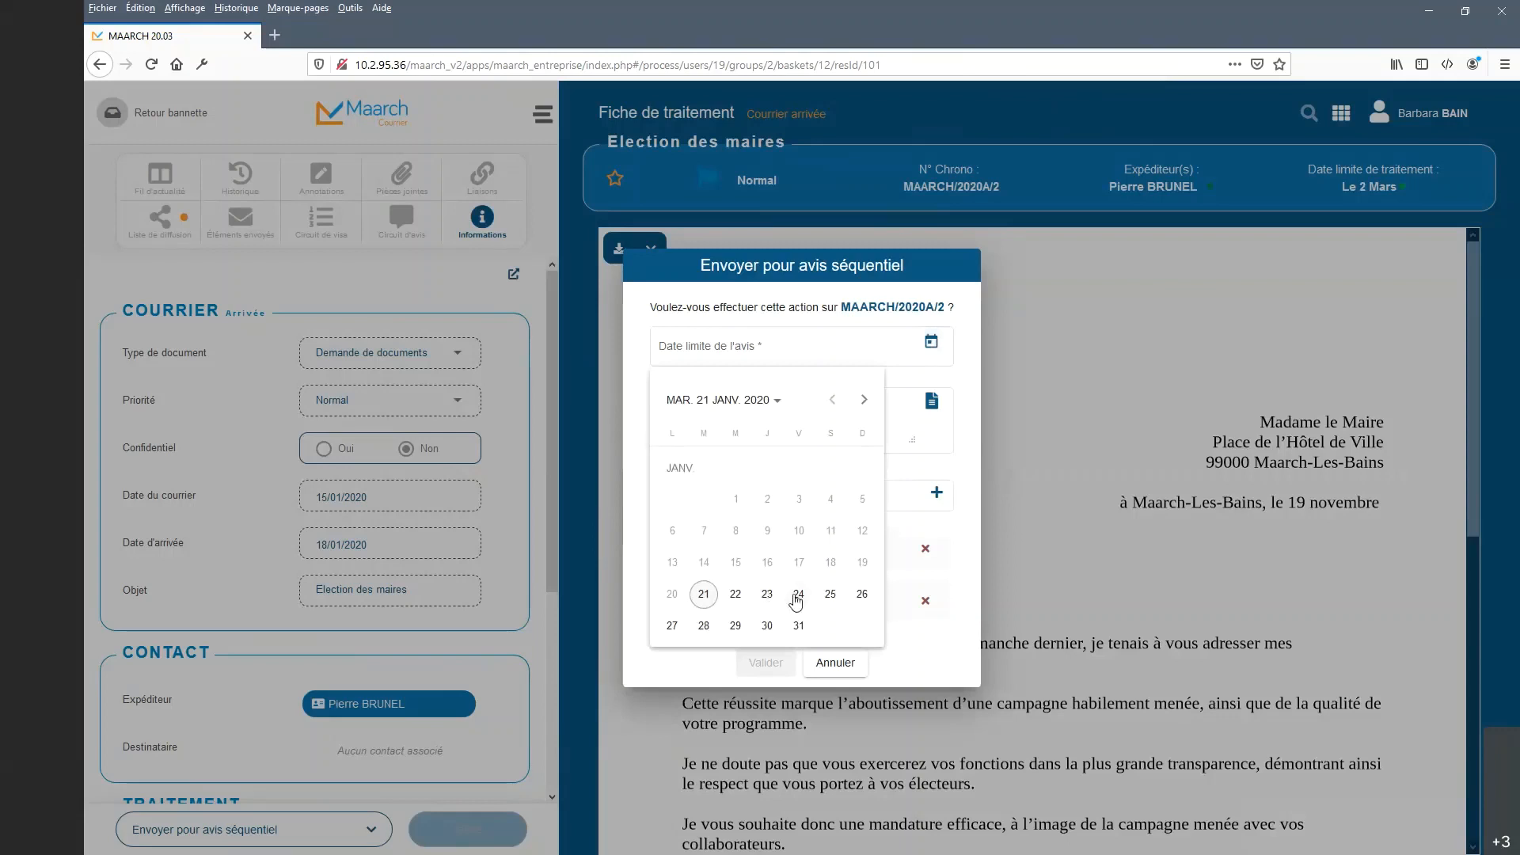
click(799, 594)
click(820, 430)
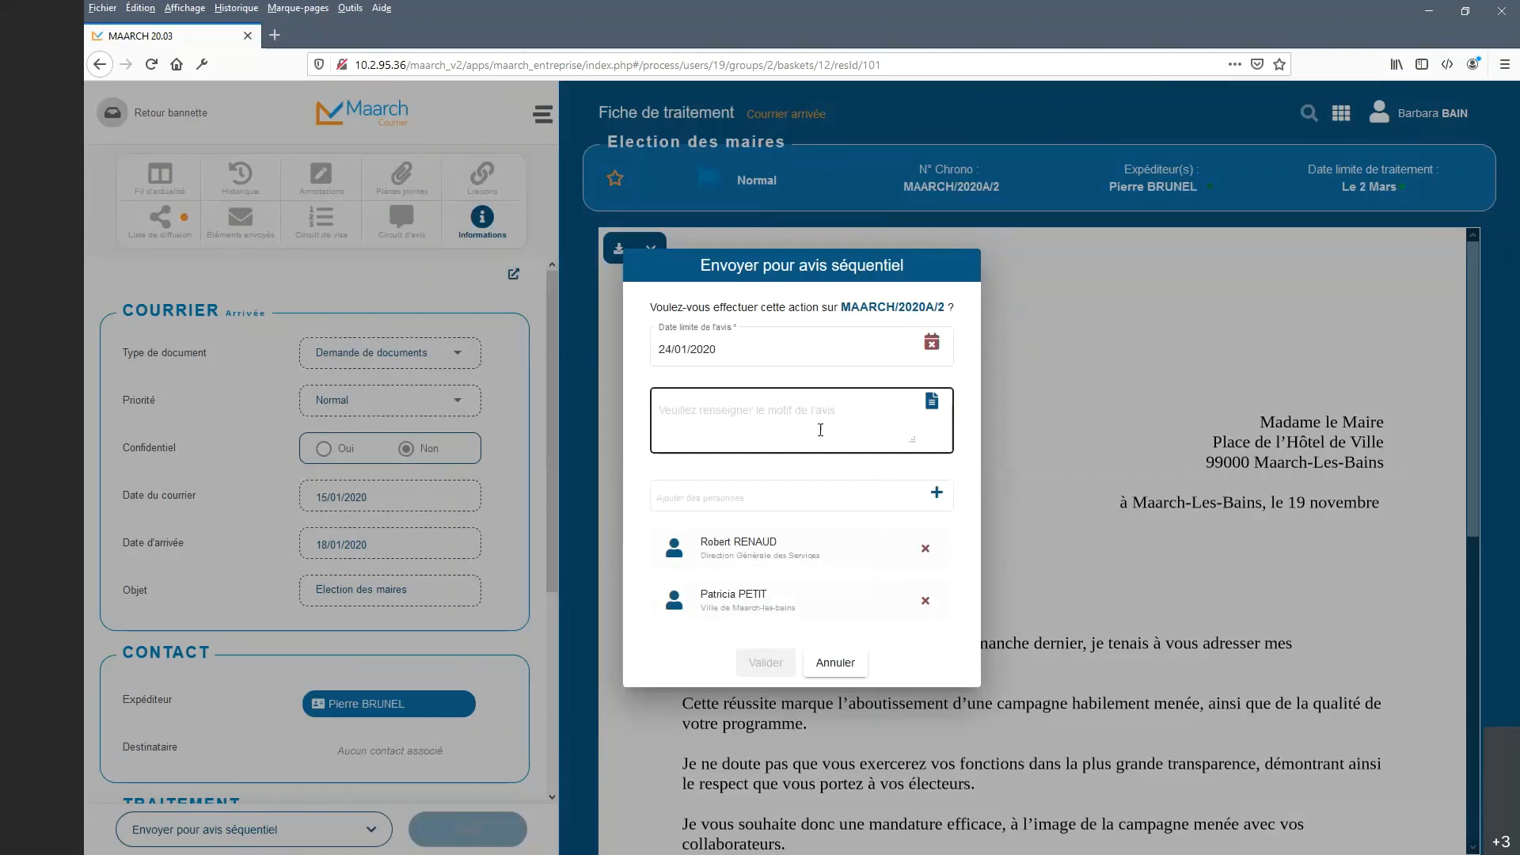
click(819, 425)
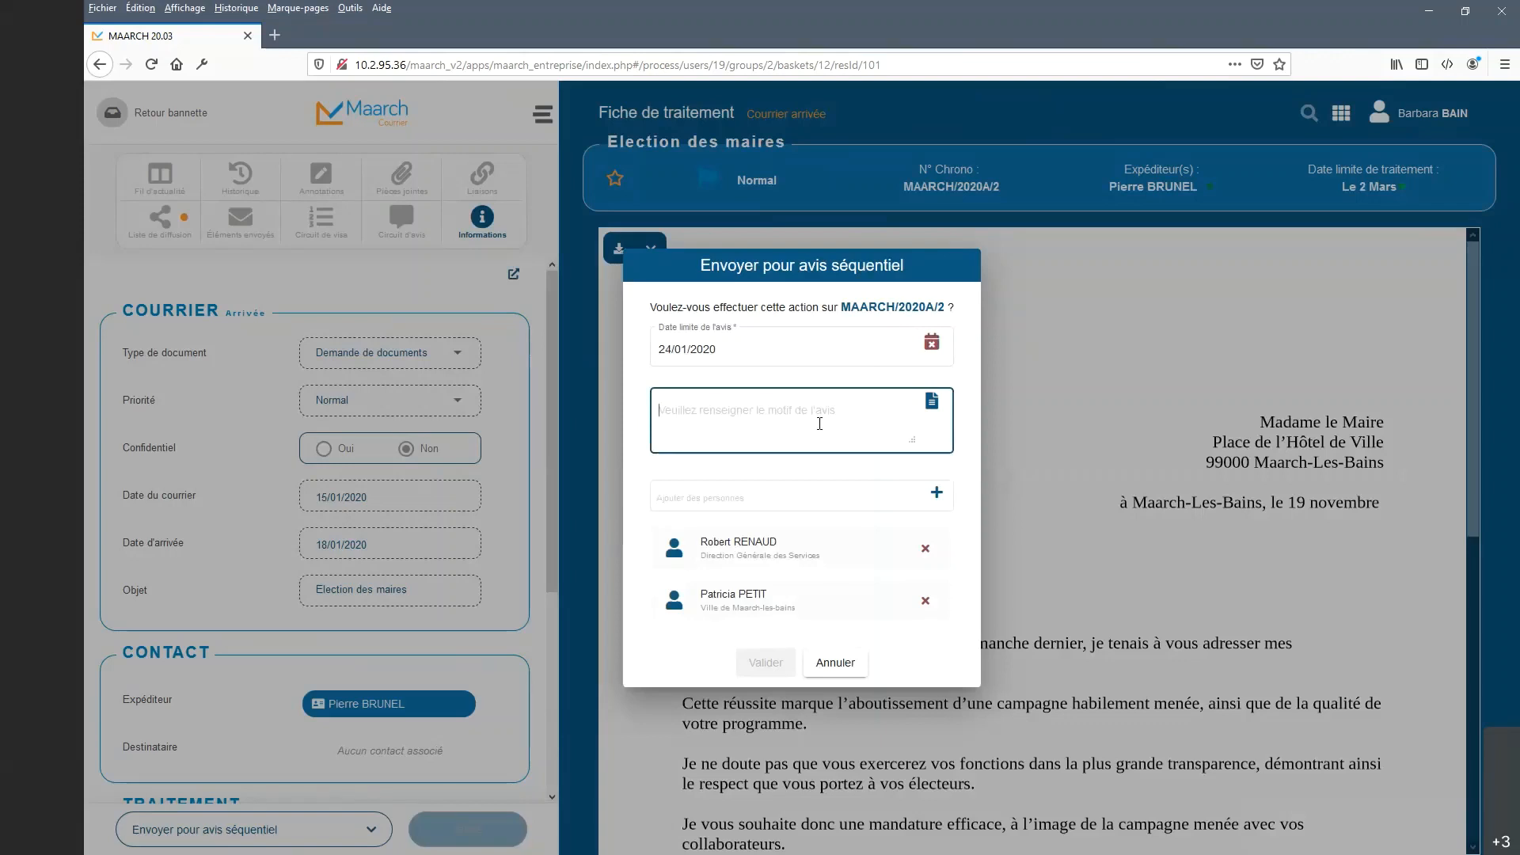
Fill the opinion reason with the '[AVIS] Demande avis' template and add 'Cordialement' on a new line.
click(932, 401)
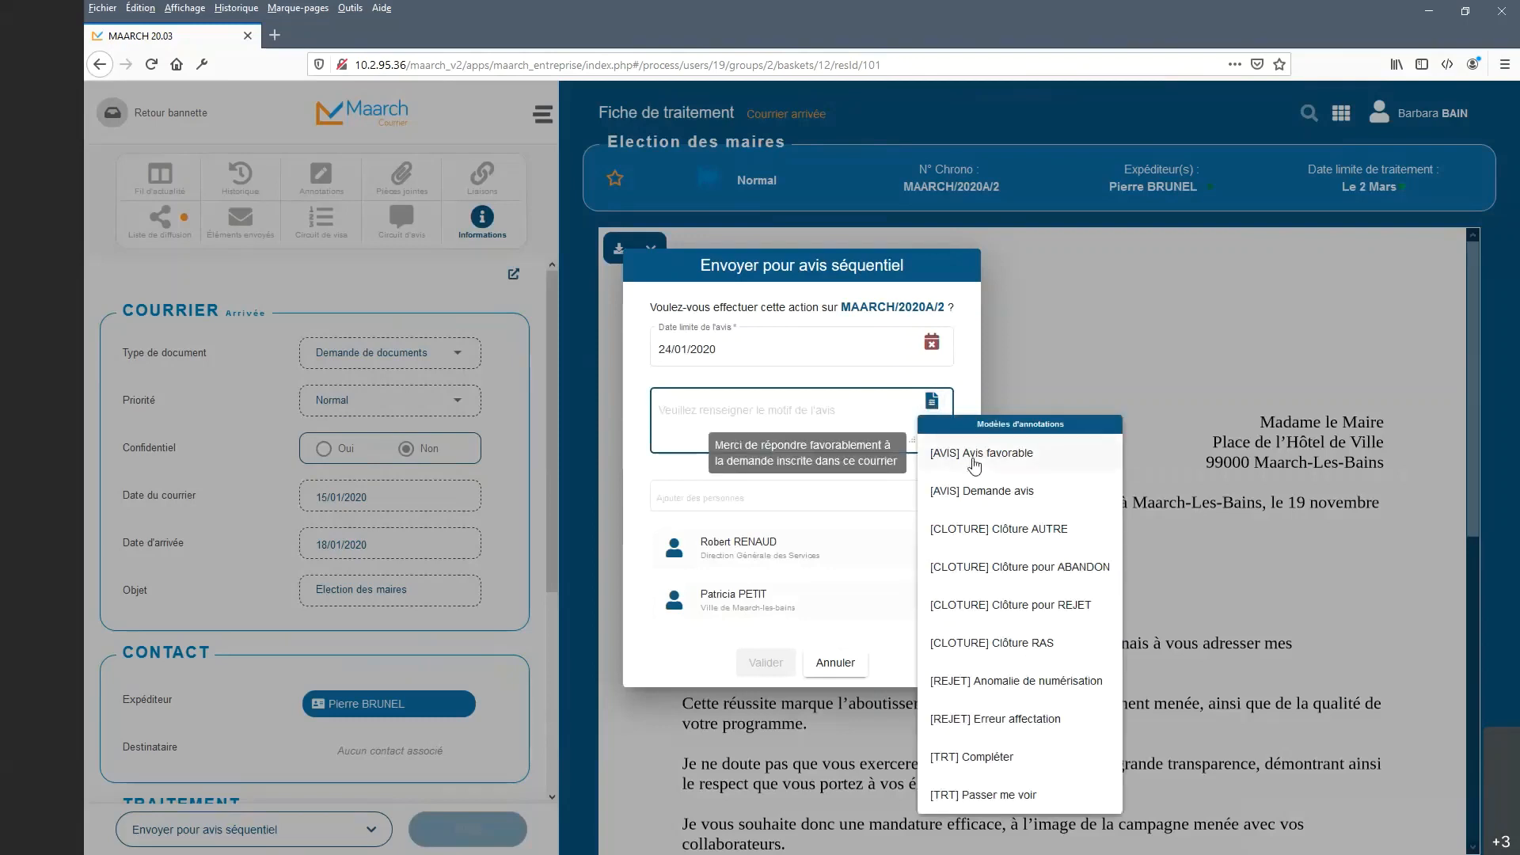
click(979, 495)
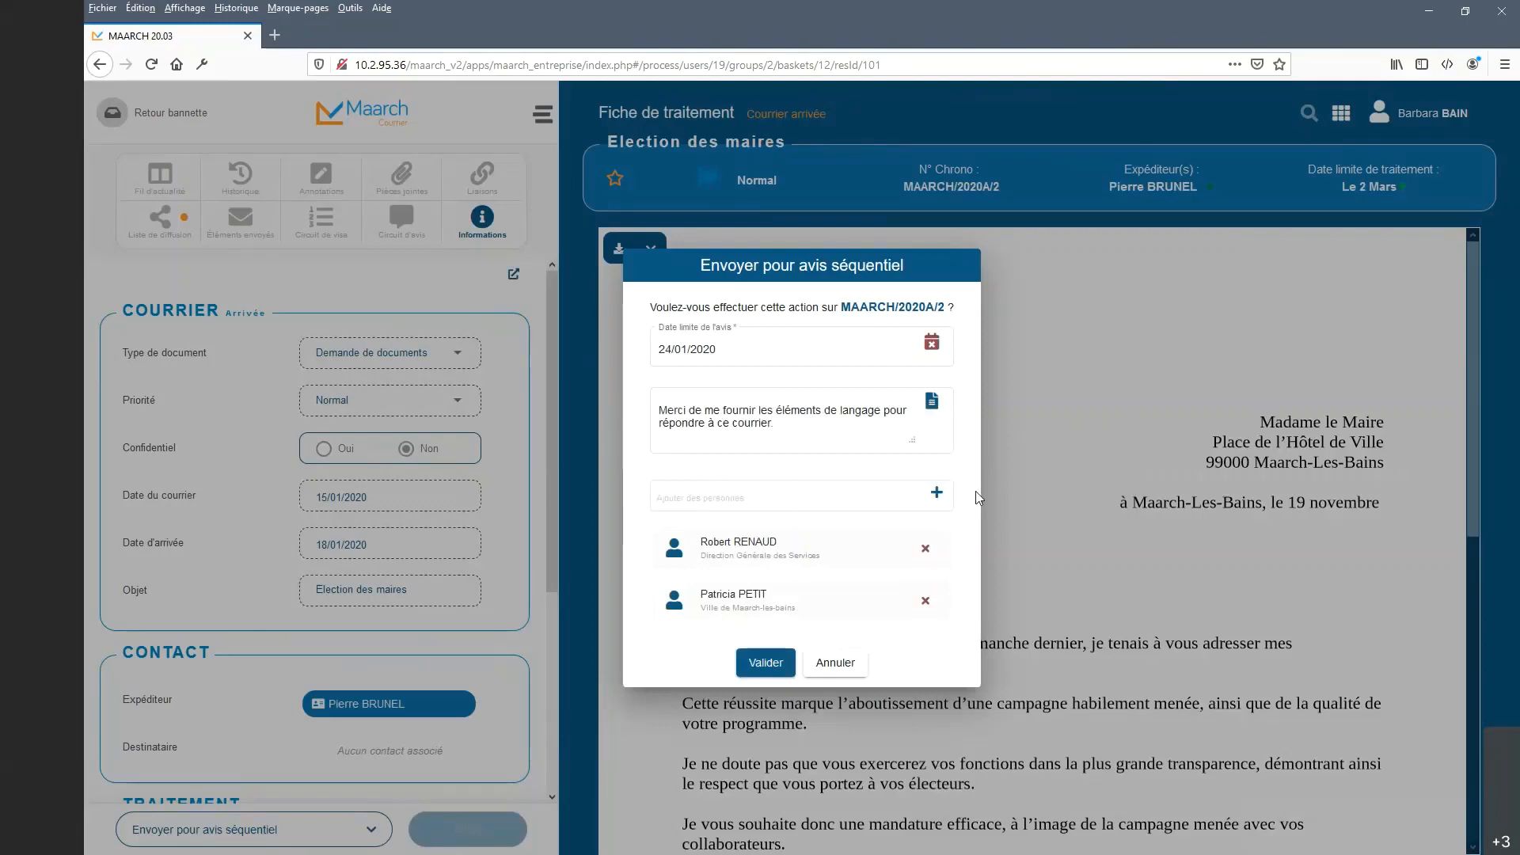
click(848, 420)
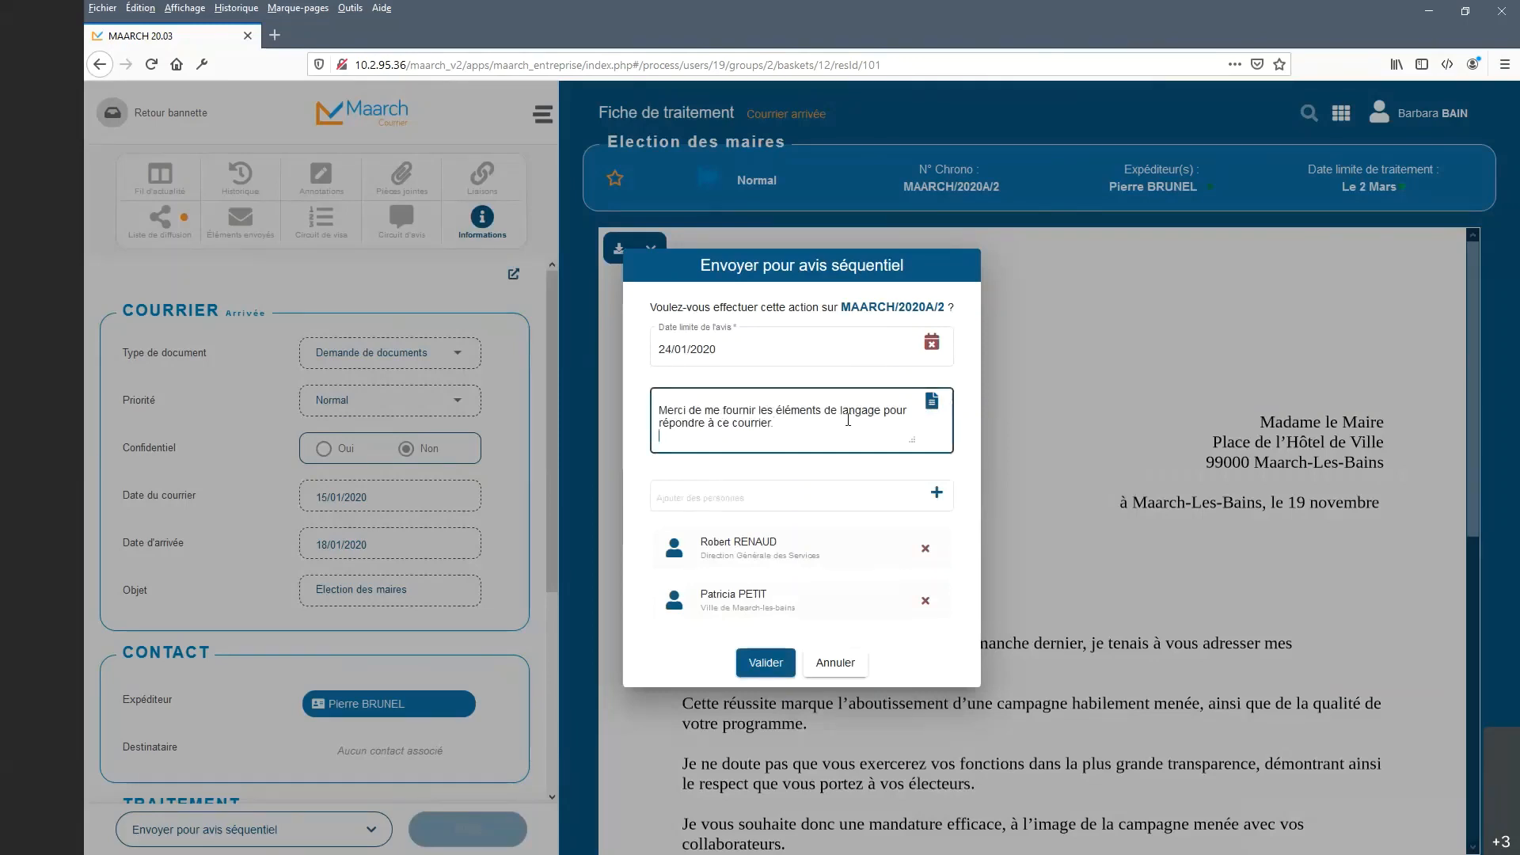
key(Return)
text(Cordialement)
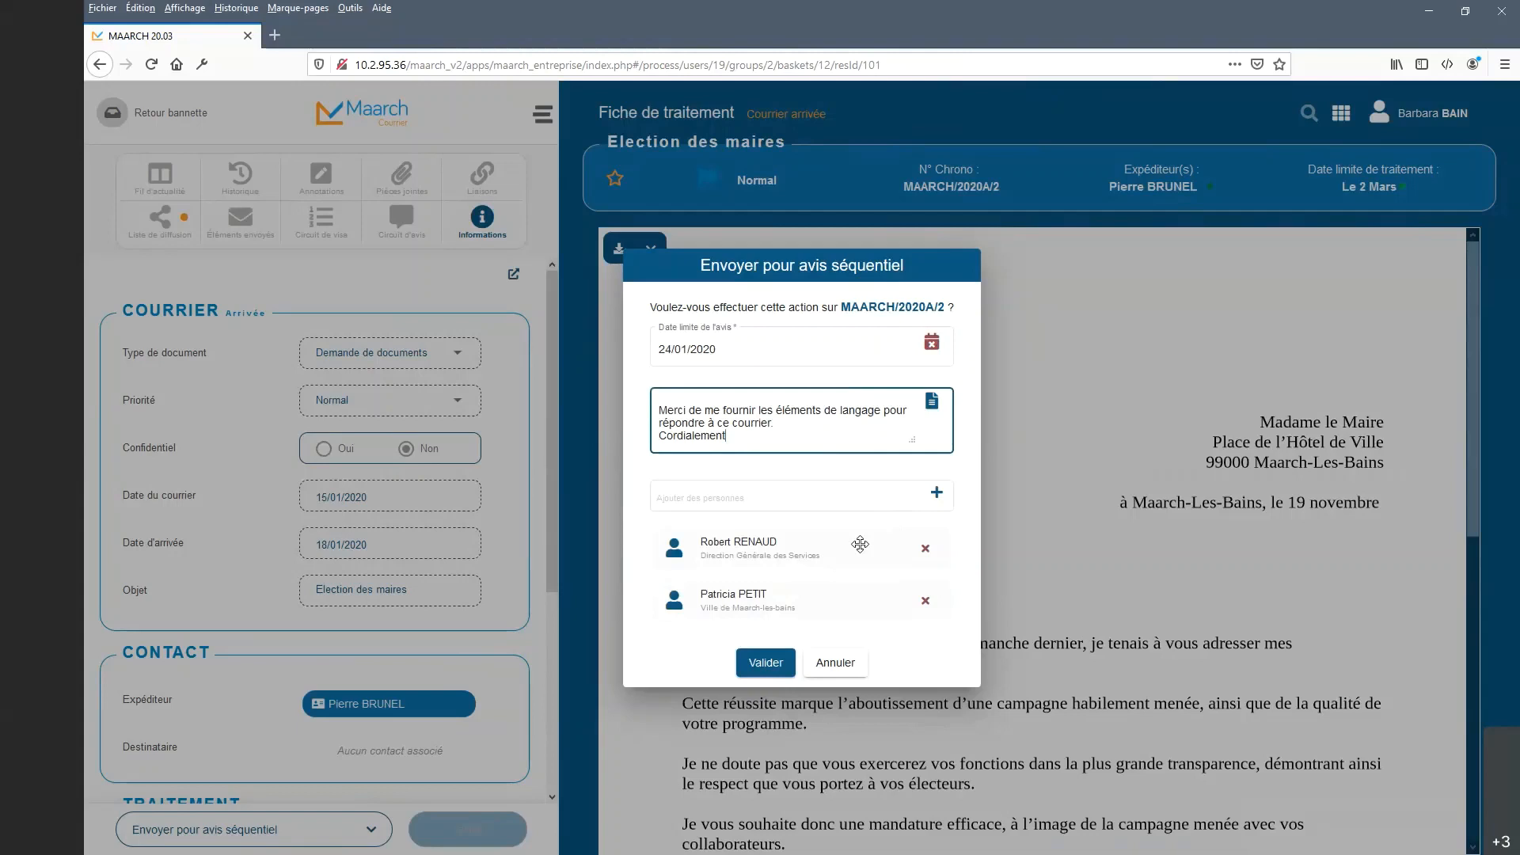
click(817, 494)
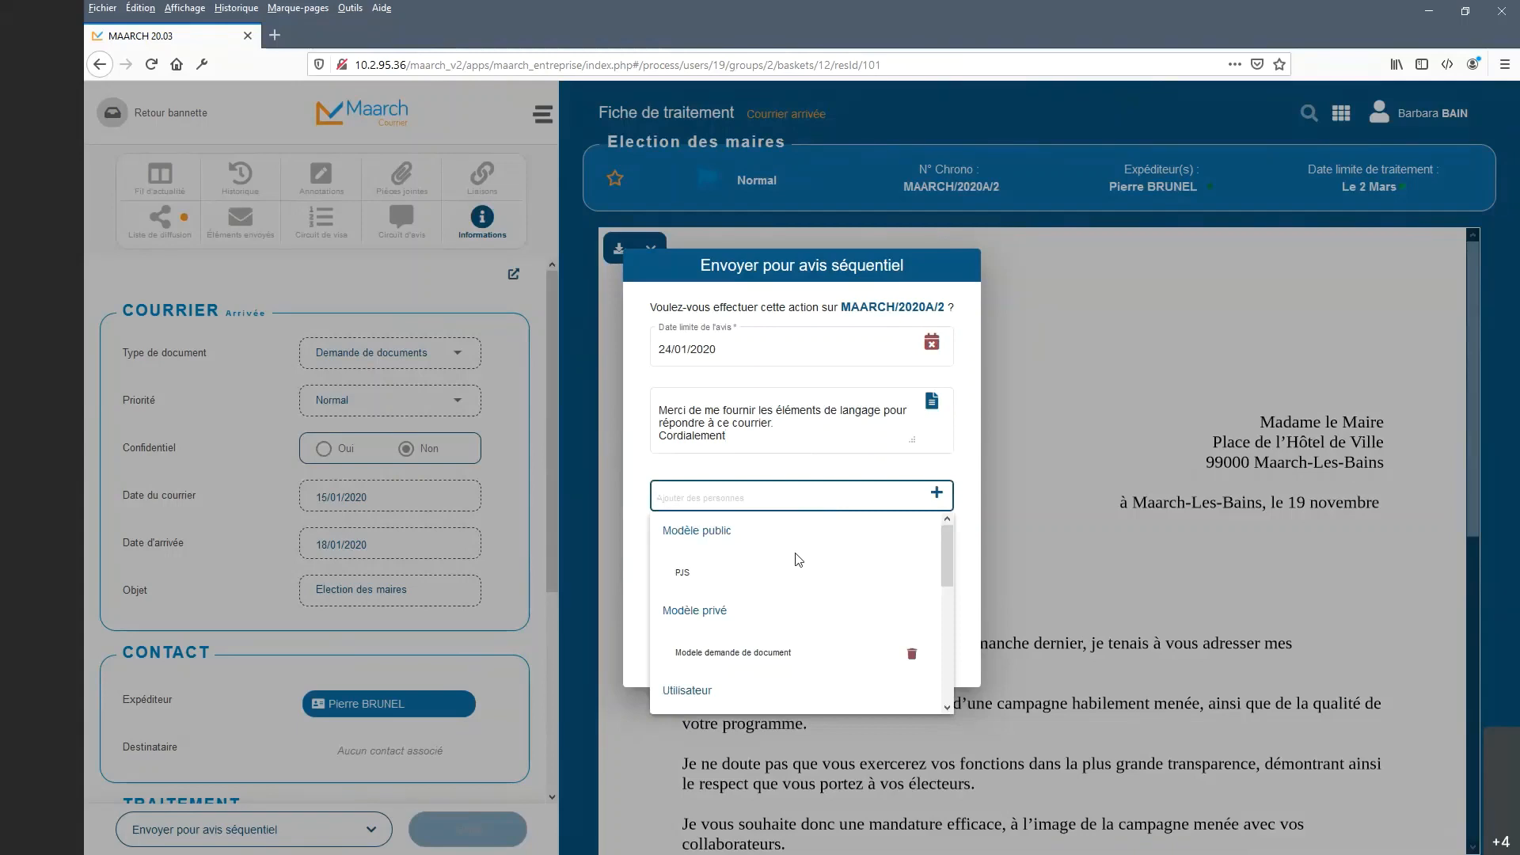
Add the reviewers from the private template 'Modele demande de document'.
scroll(795, 575, down, 2)
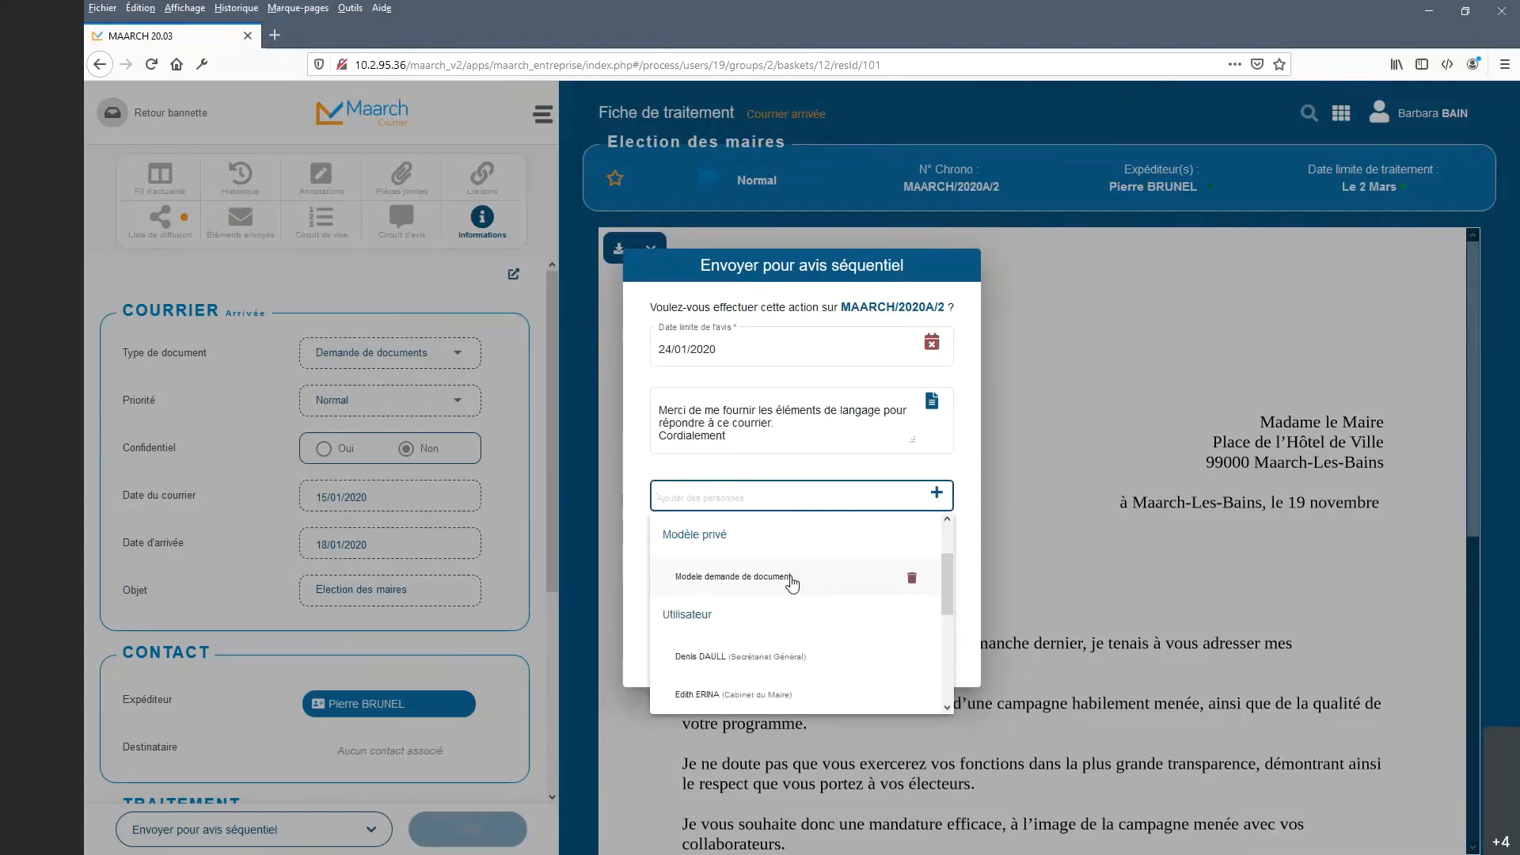
scroll(792, 585, up, 2)
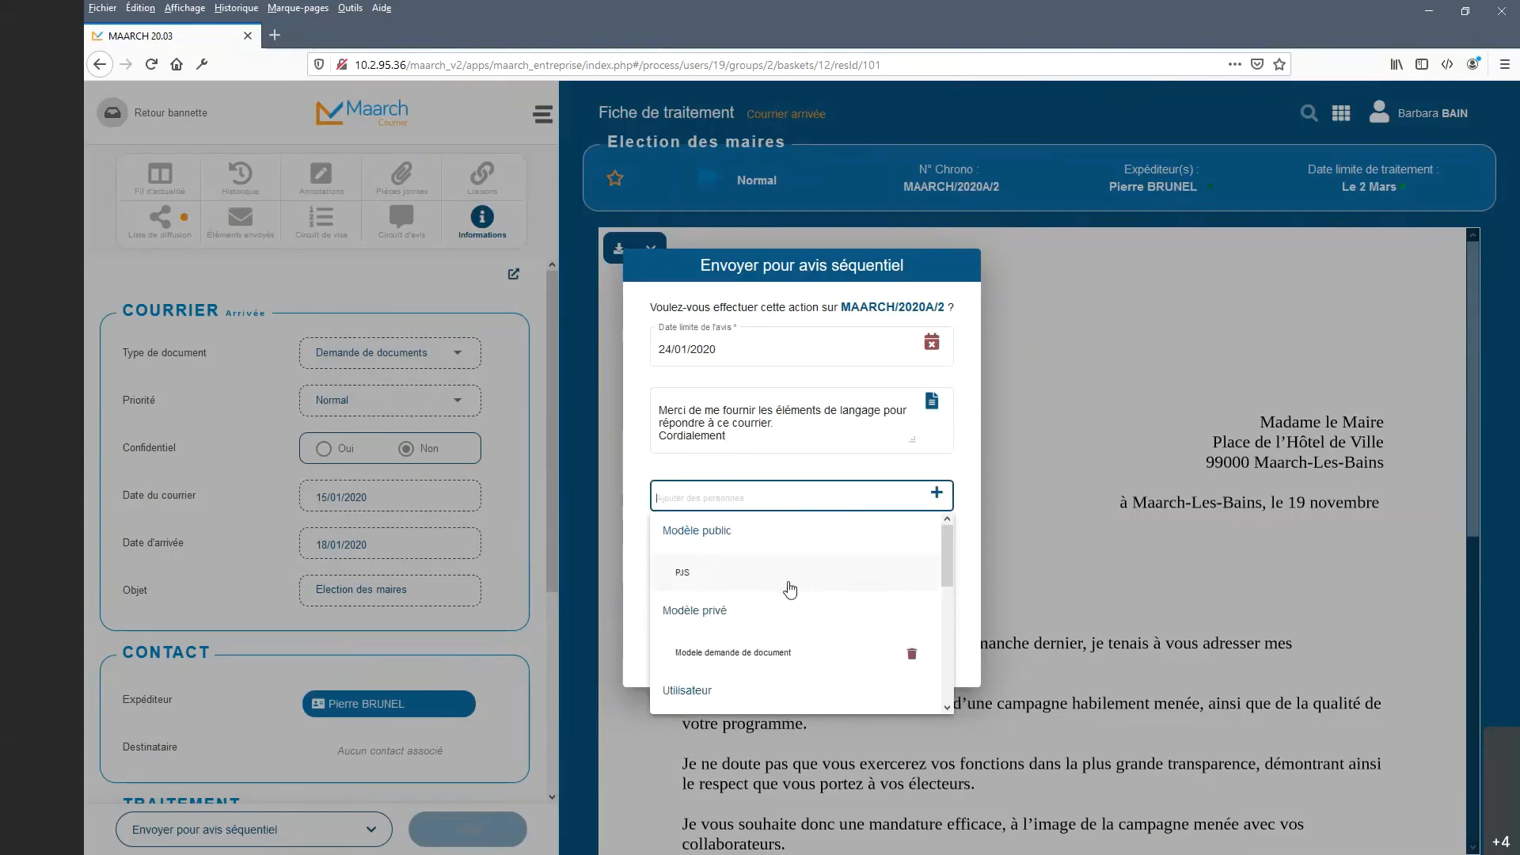
scroll(790, 590, down, 1)
scroll(789, 591, down, 1)
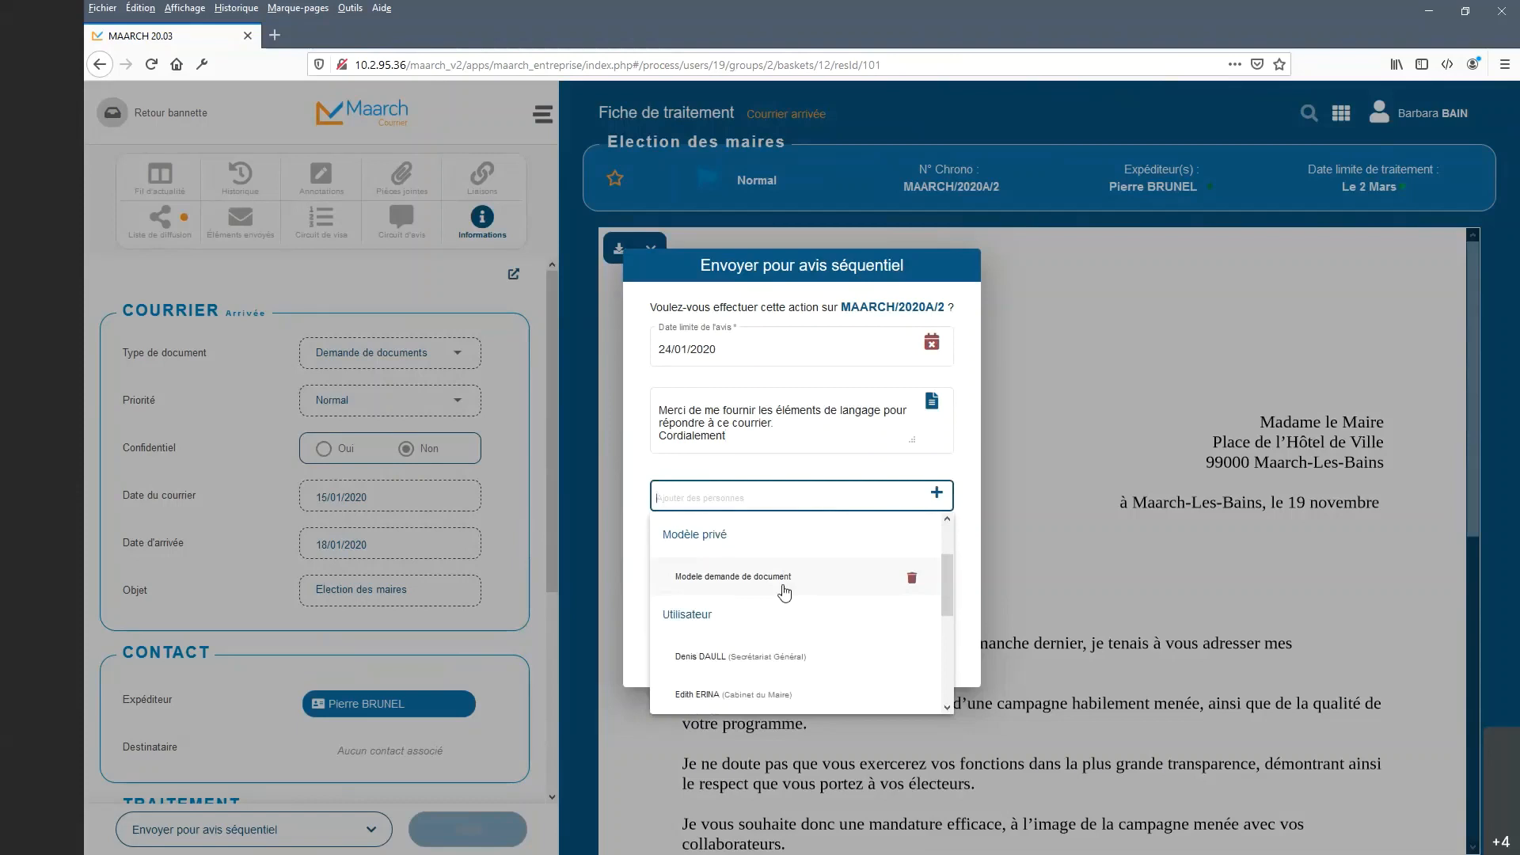
scroll(720, 586, up, 2)
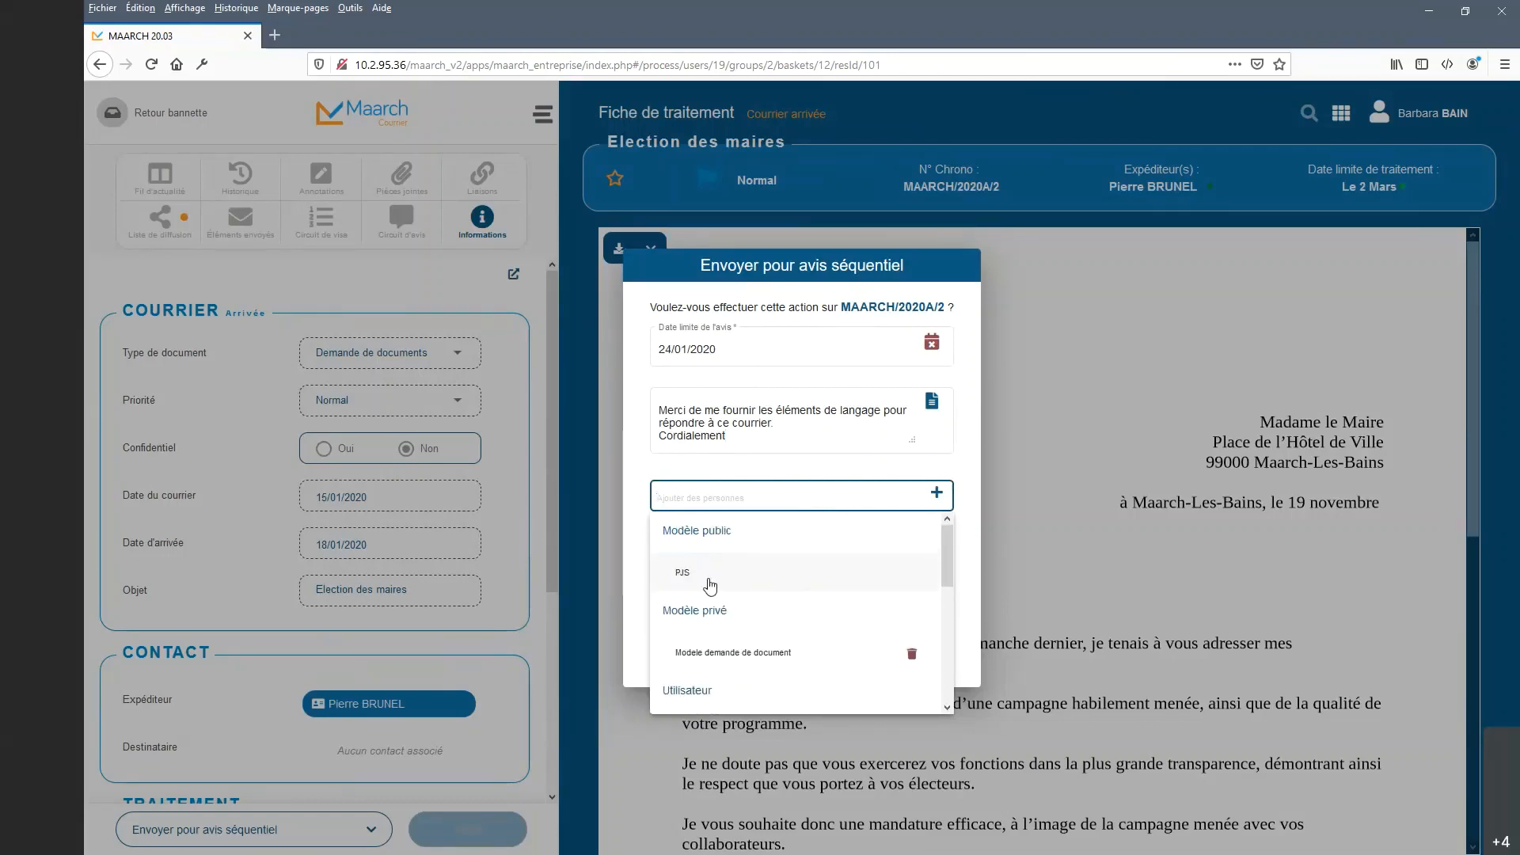
scroll(719, 584, down, 4)
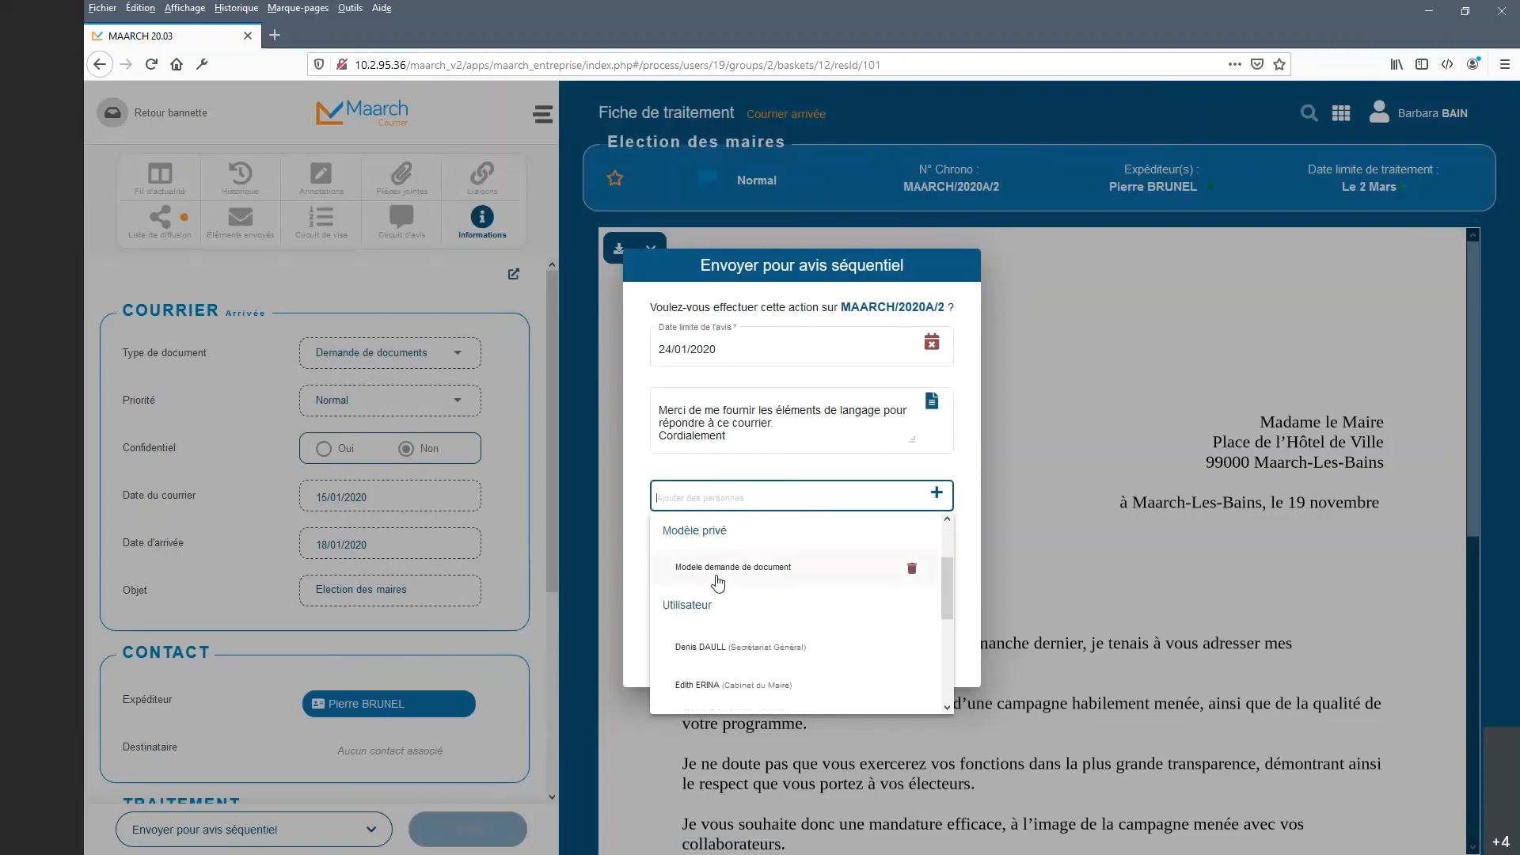
scroll(713, 582, down, 2)
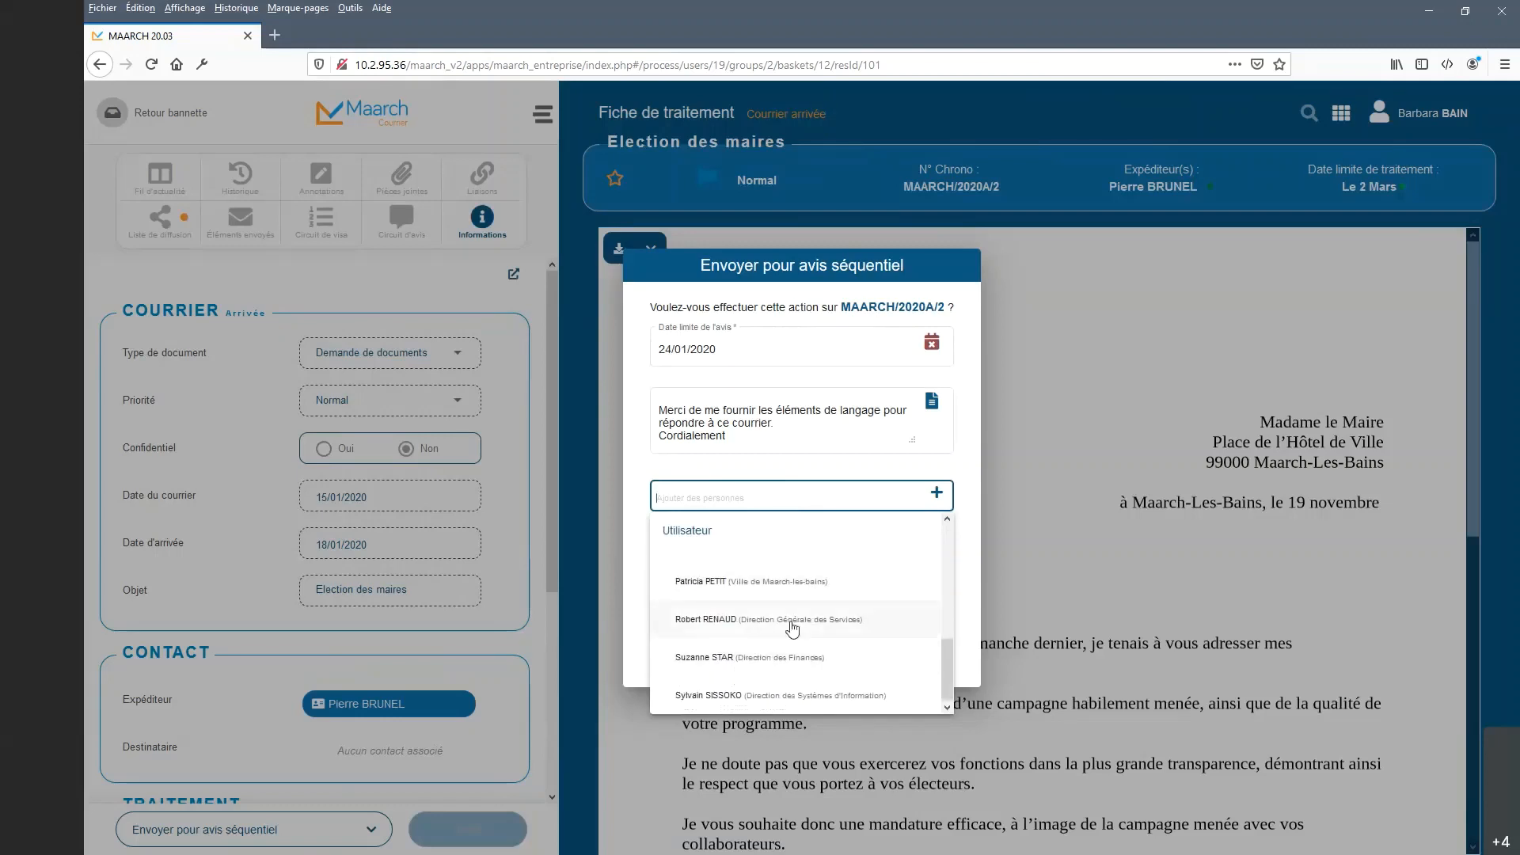
scroll(800, 567, up, 2)
click(821, 476)
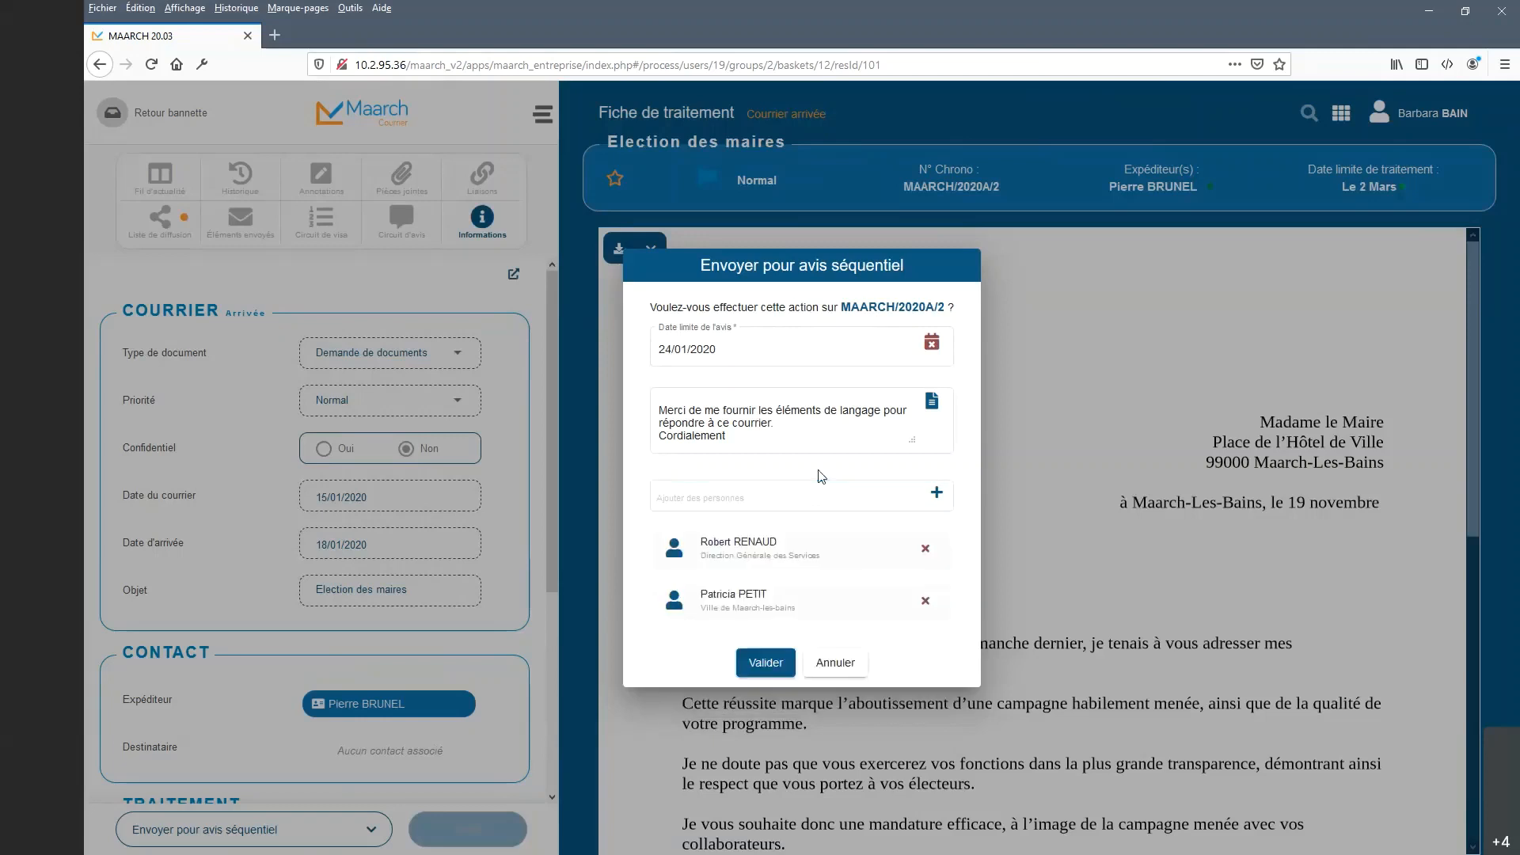
click(816, 496)
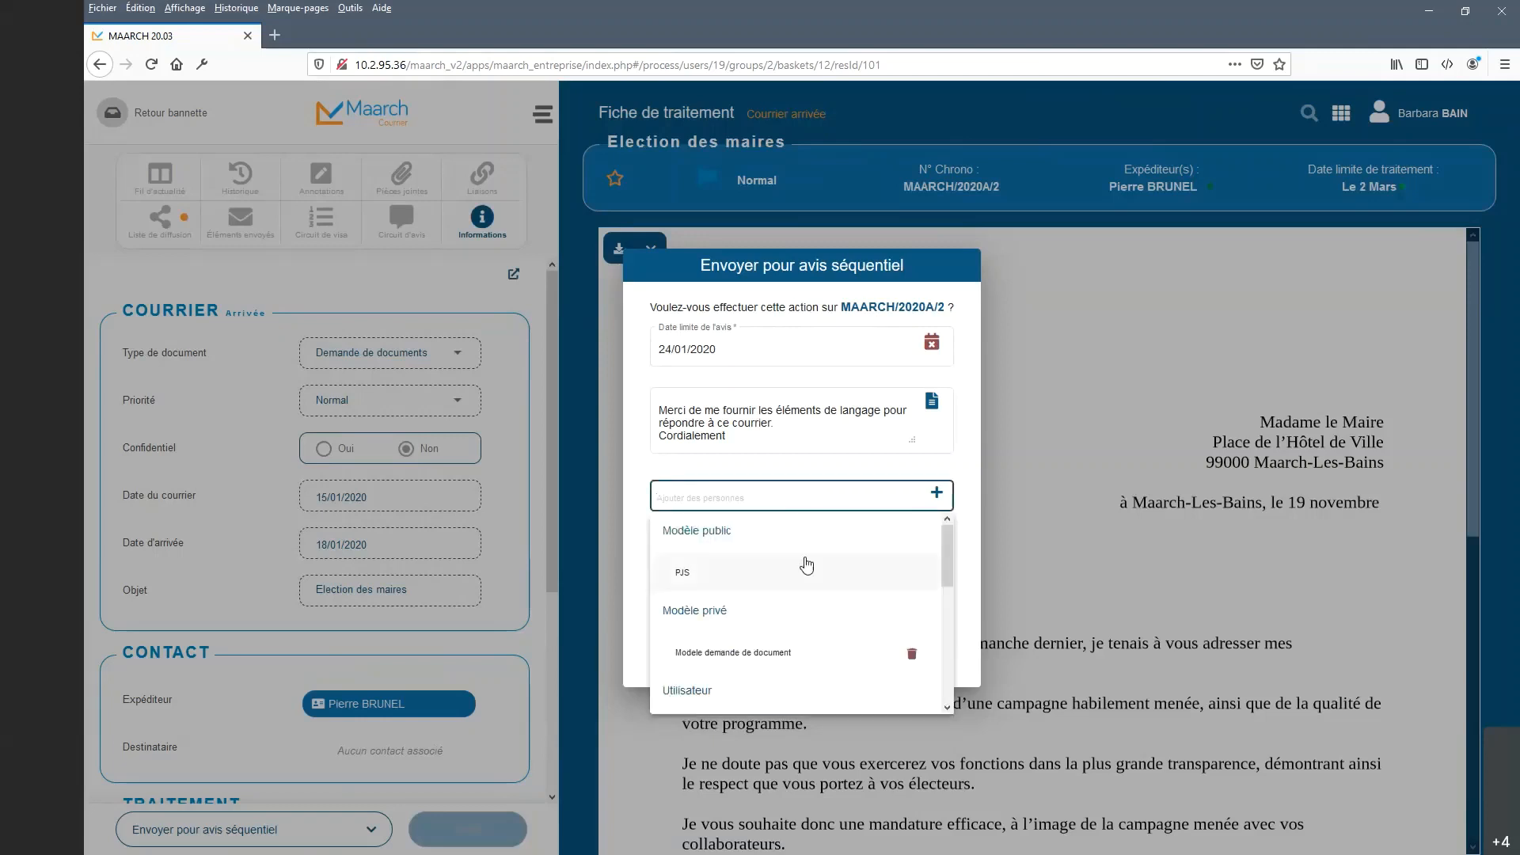
scroll(804, 563, down, 4)
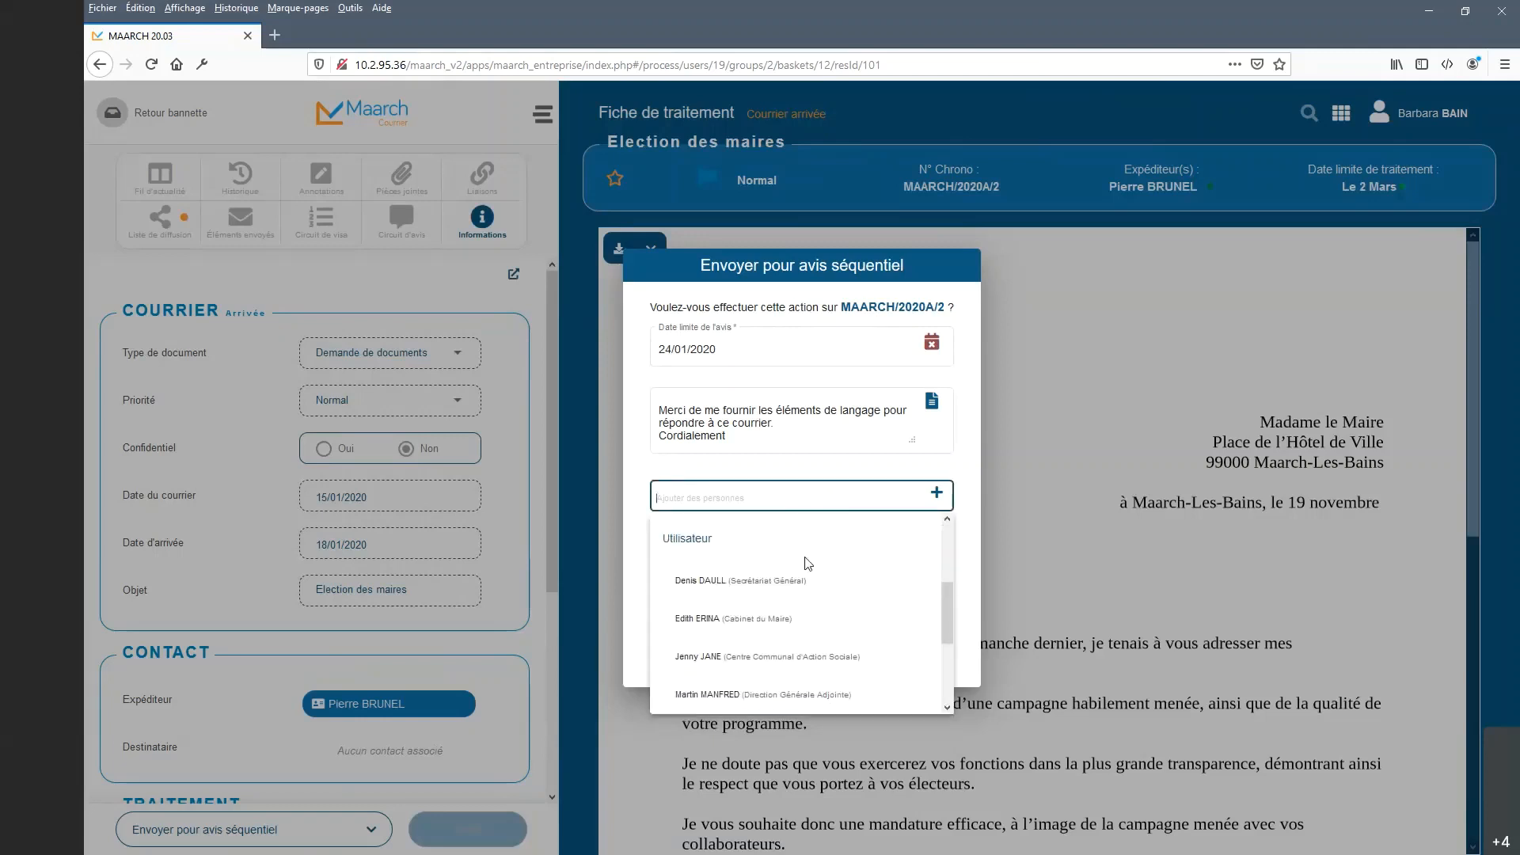
scroll(806, 562, up, 4)
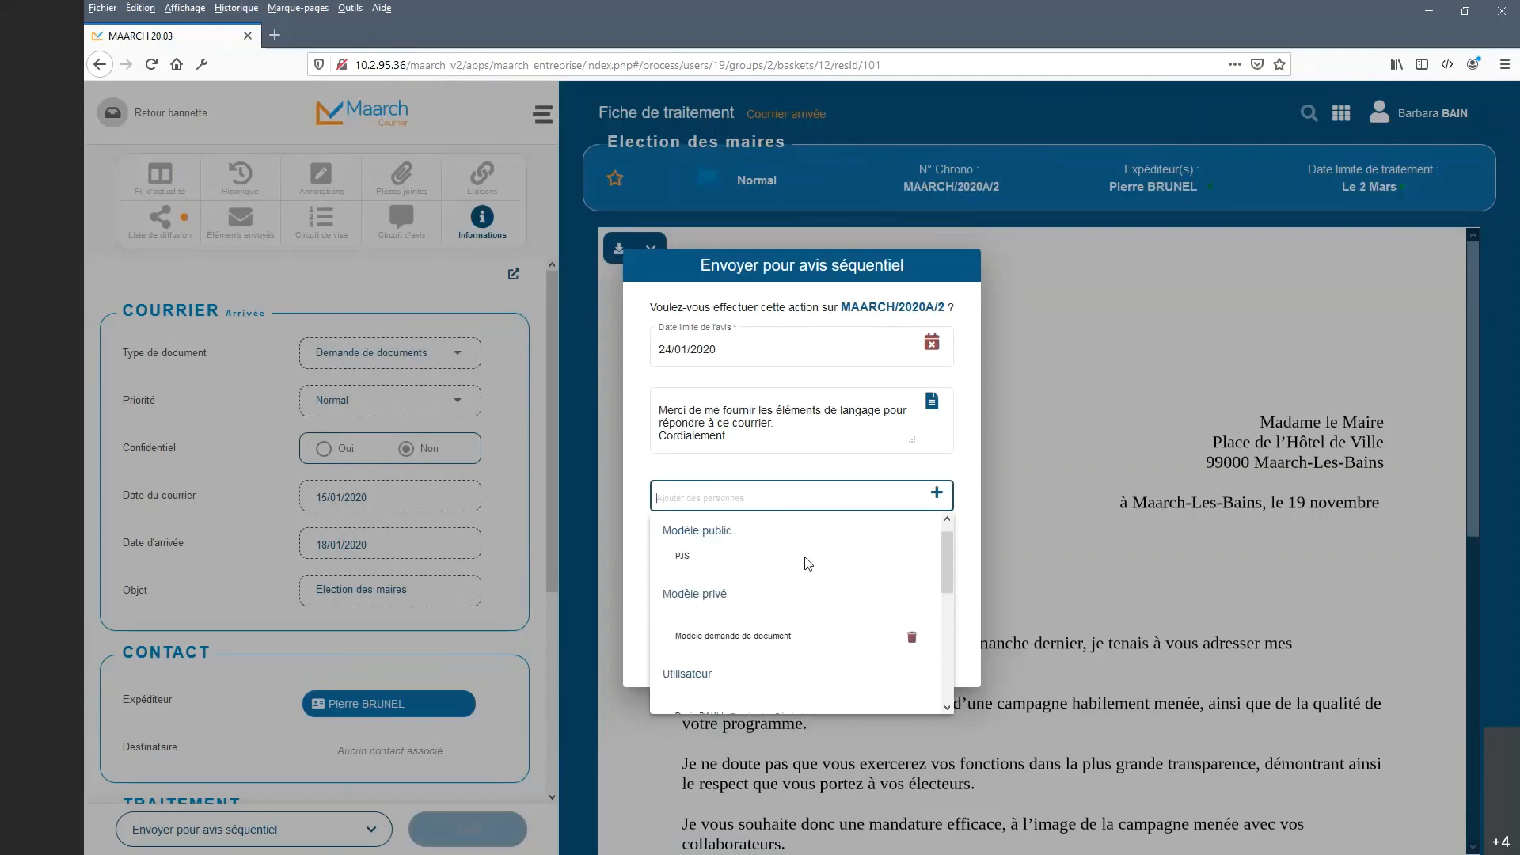
click(776, 659)
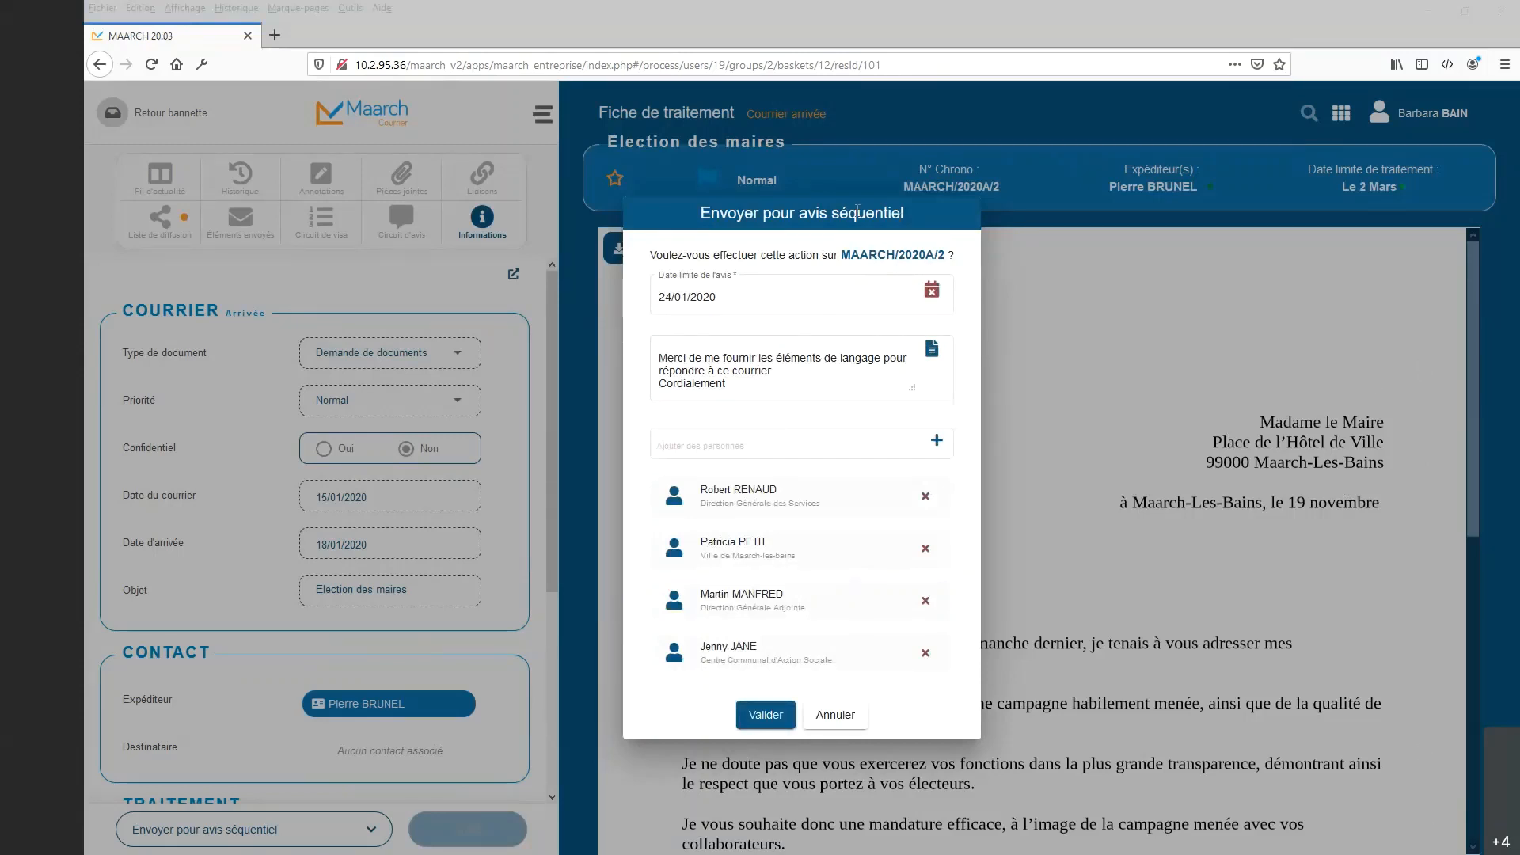
Remove the last two reviewers, keeping only the first two.
click(829, 324)
click(925, 602)
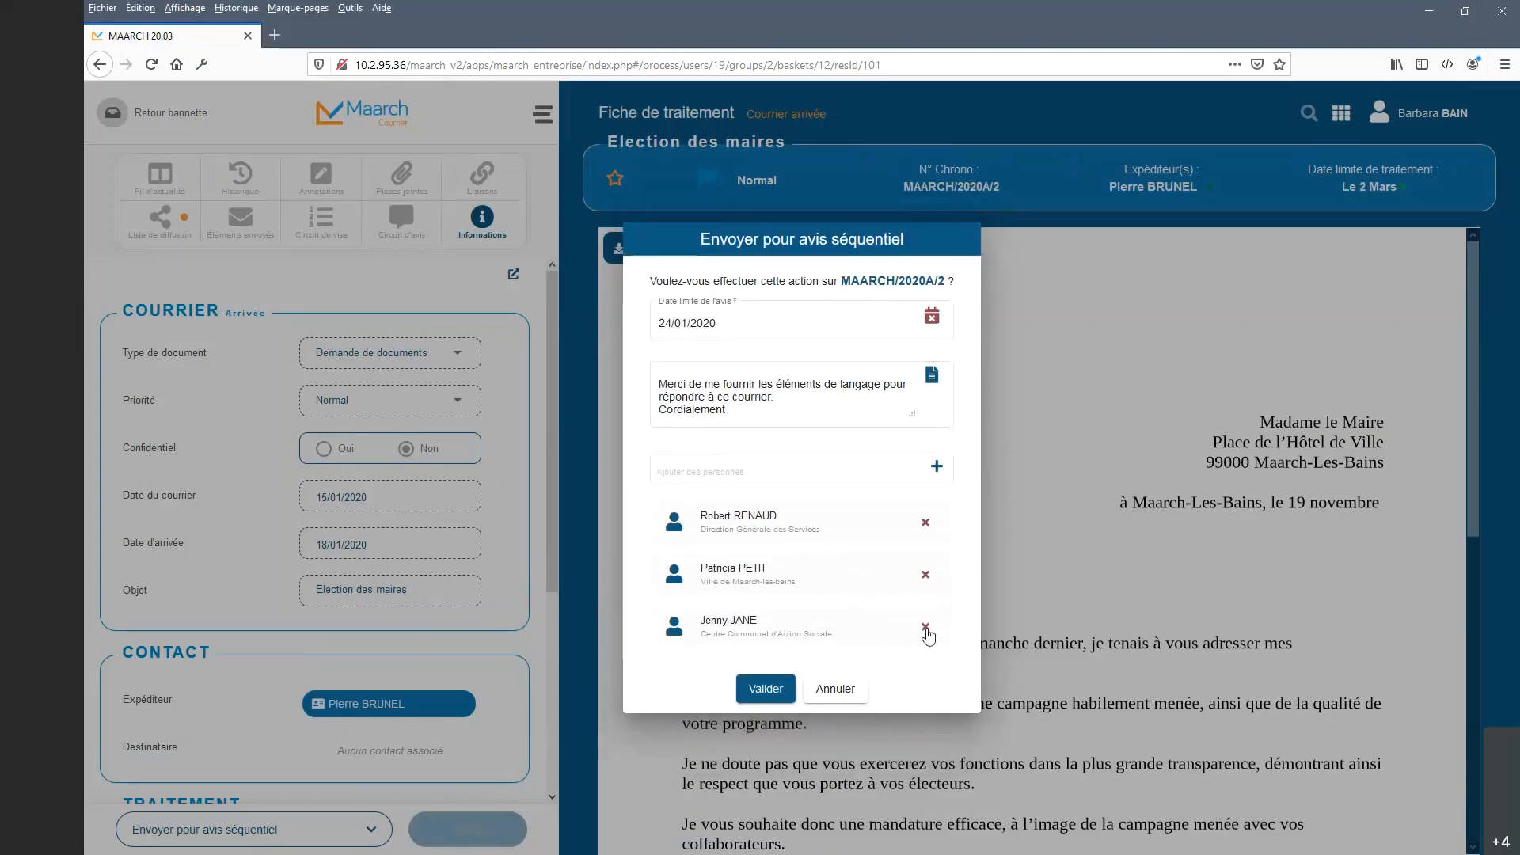
click(926, 628)
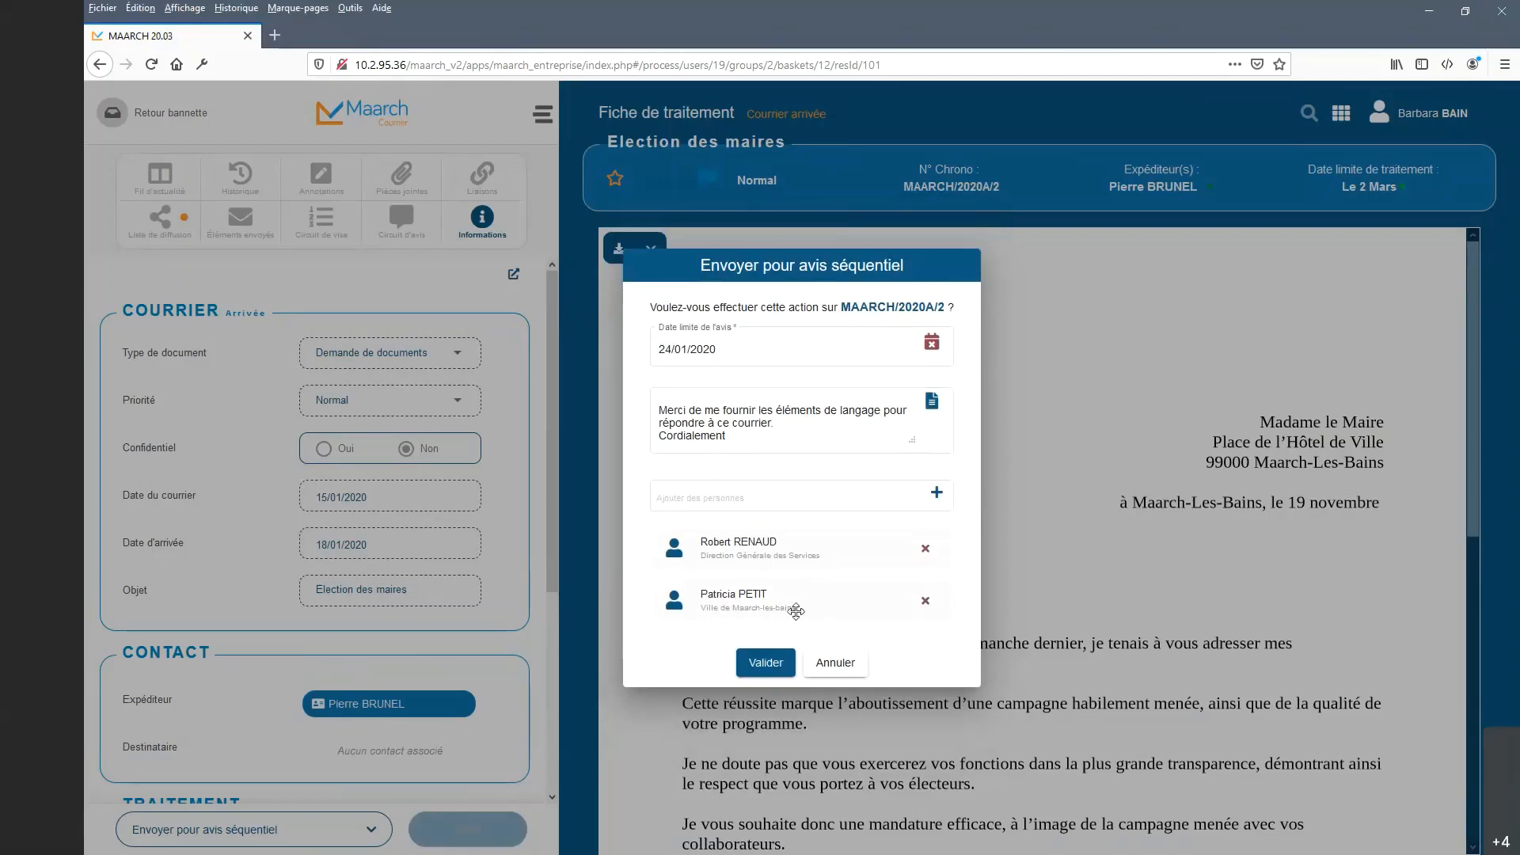
Send the opinion request, log out, and sign in with the first reviewer's identifier and password.
click(763, 663)
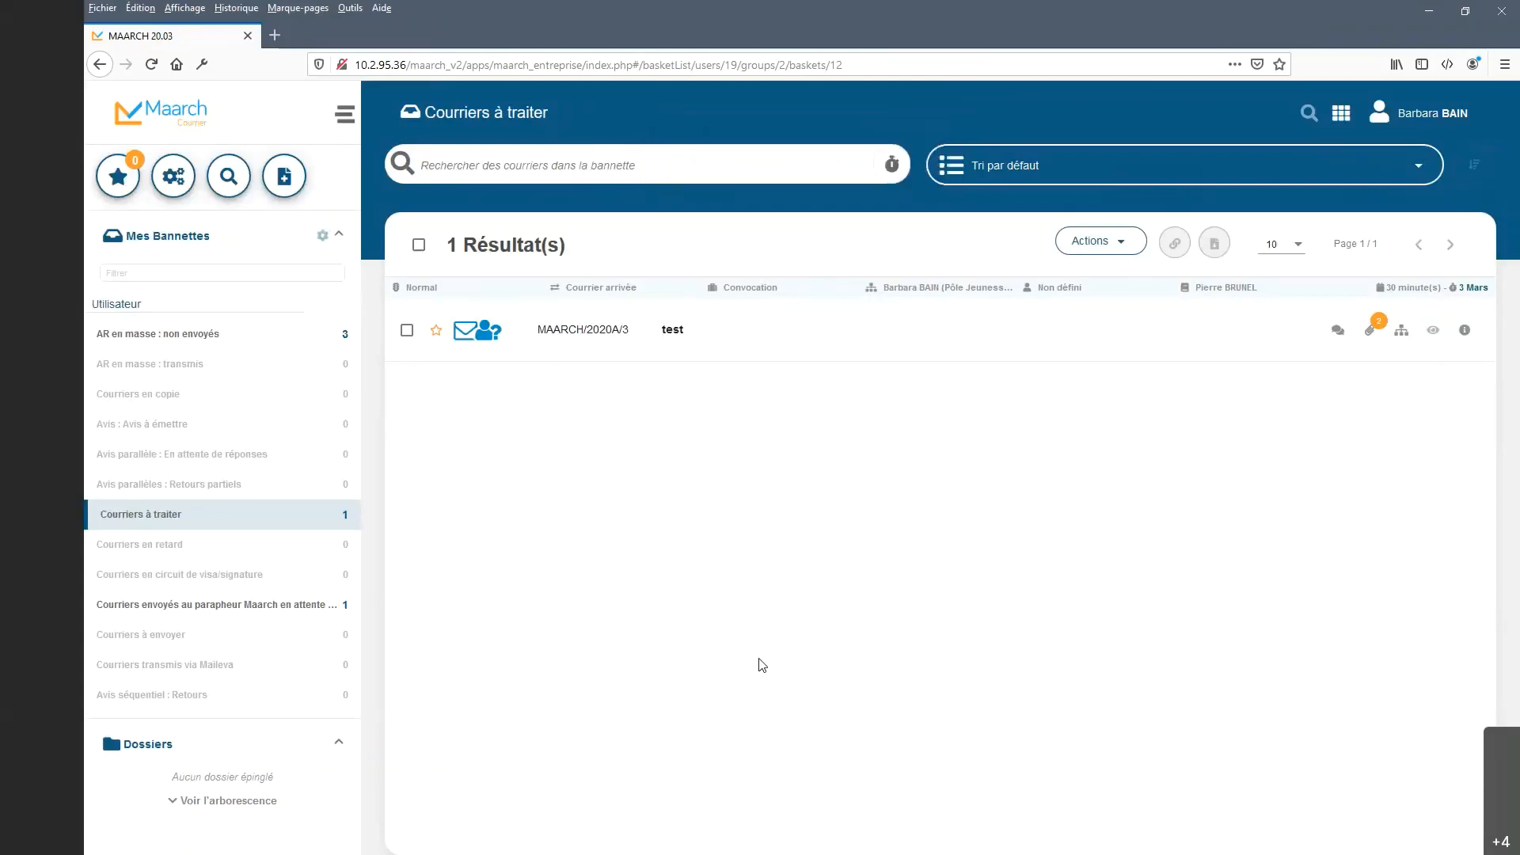
click(1426, 113)
click(1438, 396)
click(859, 536)
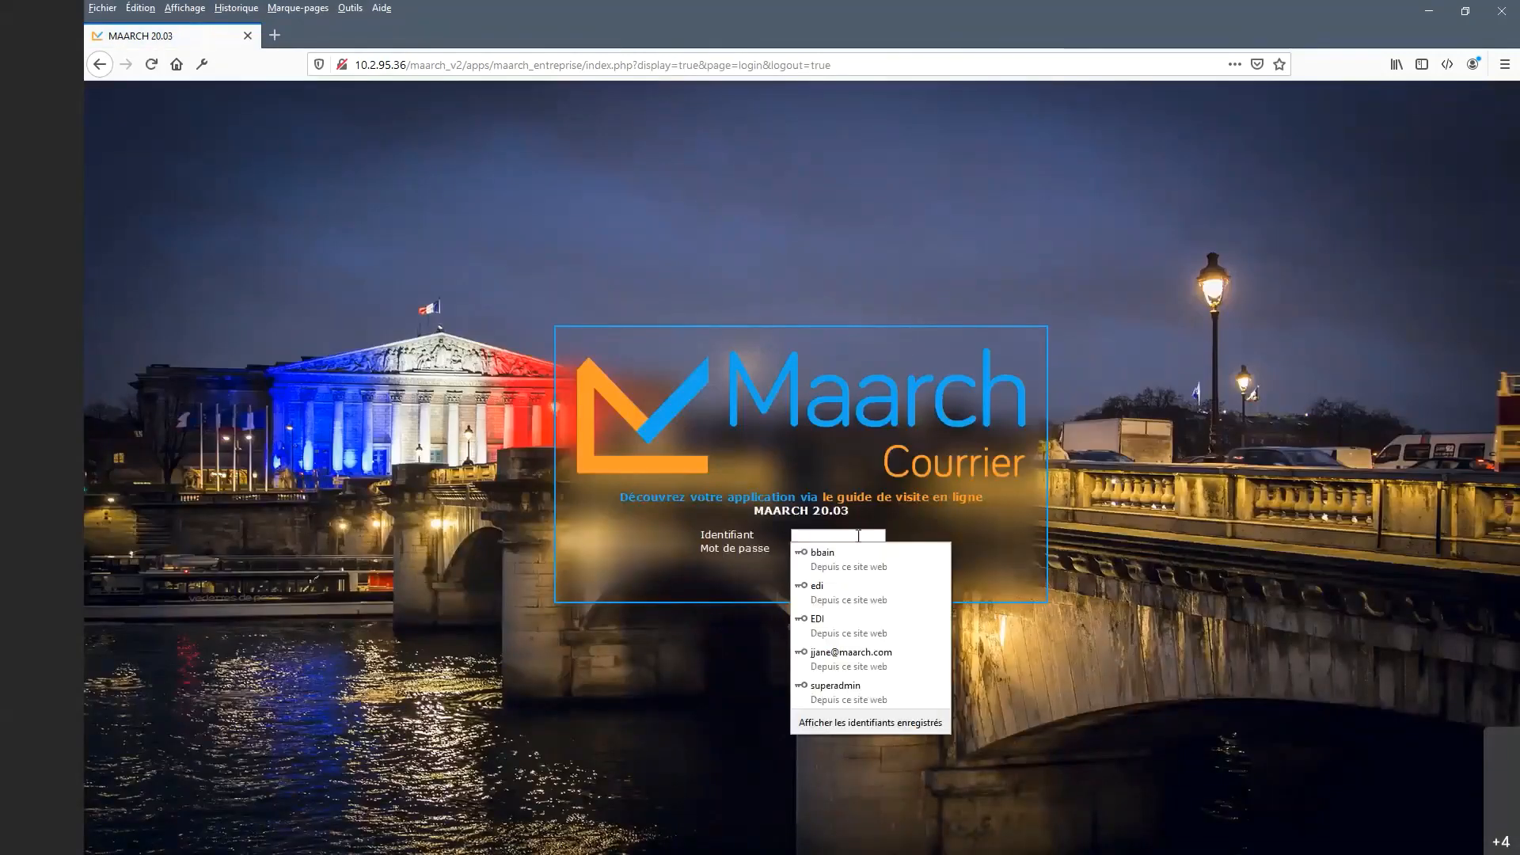
text(rre)
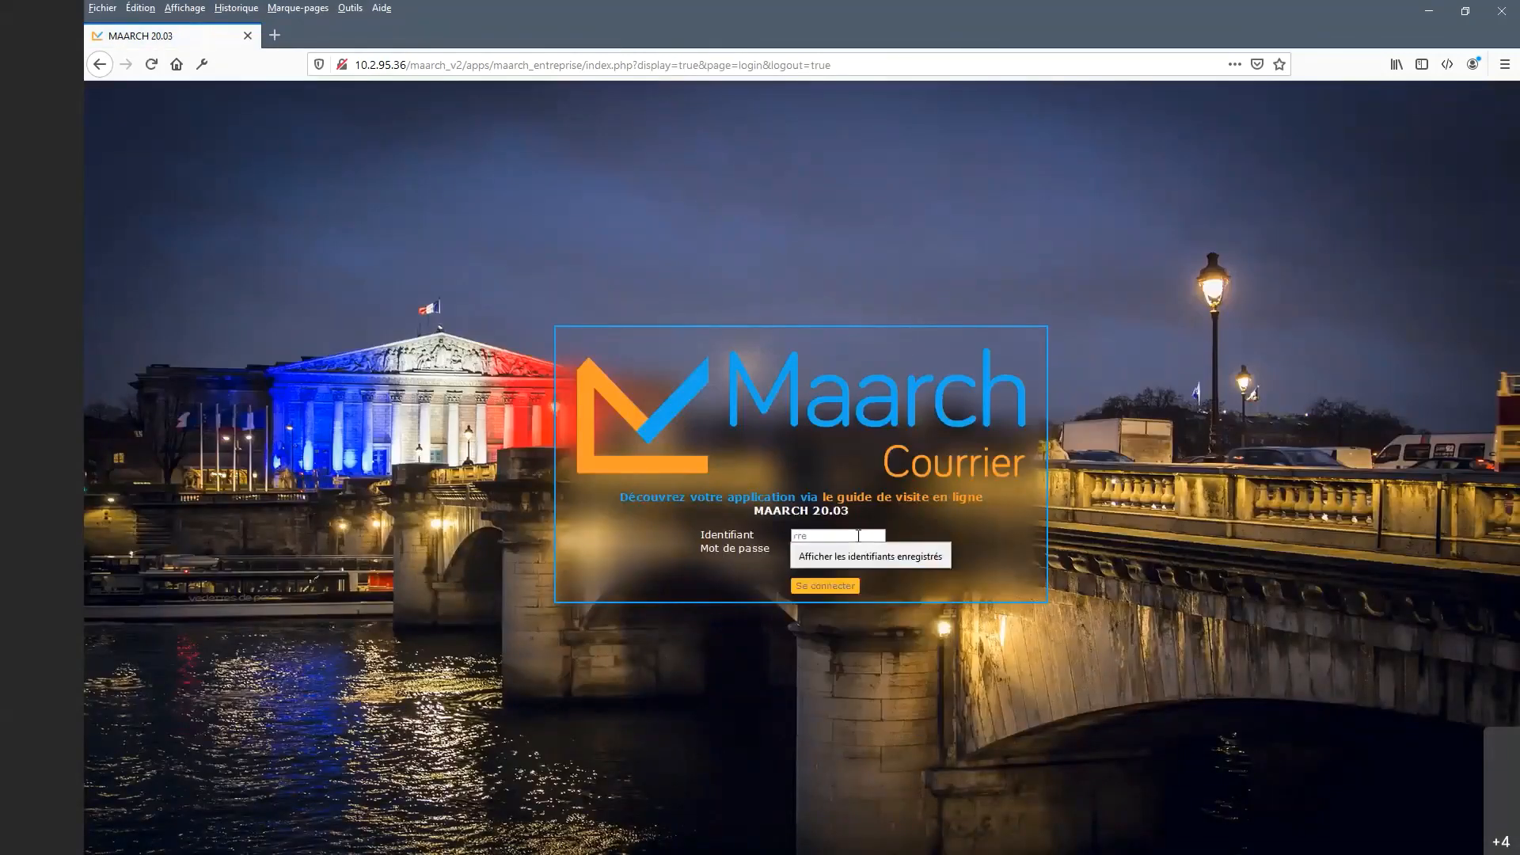
text(naud)
key(Tab)
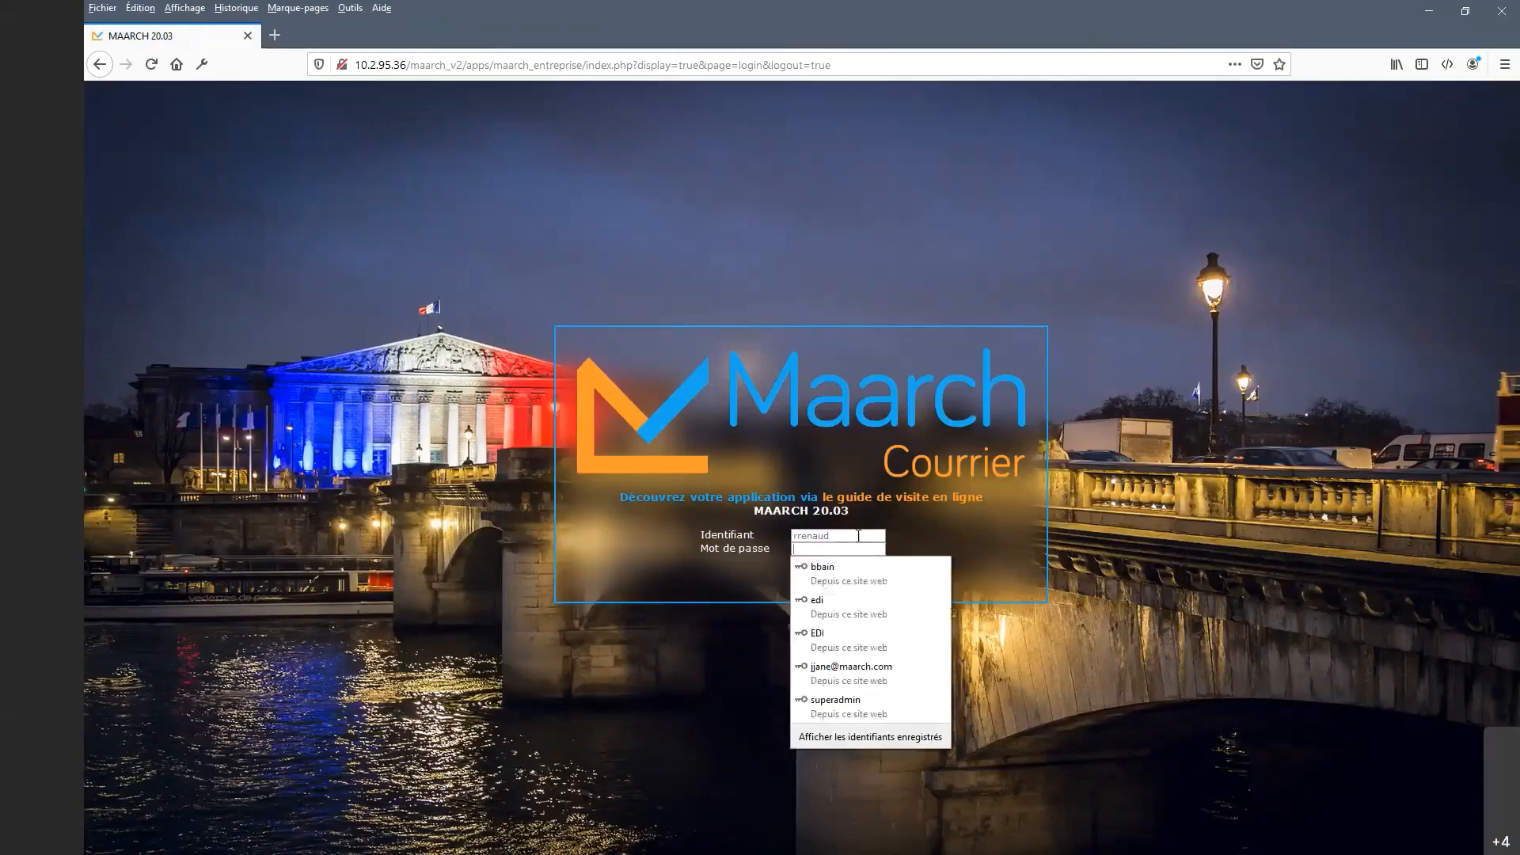
text(maarch)
key(Return)
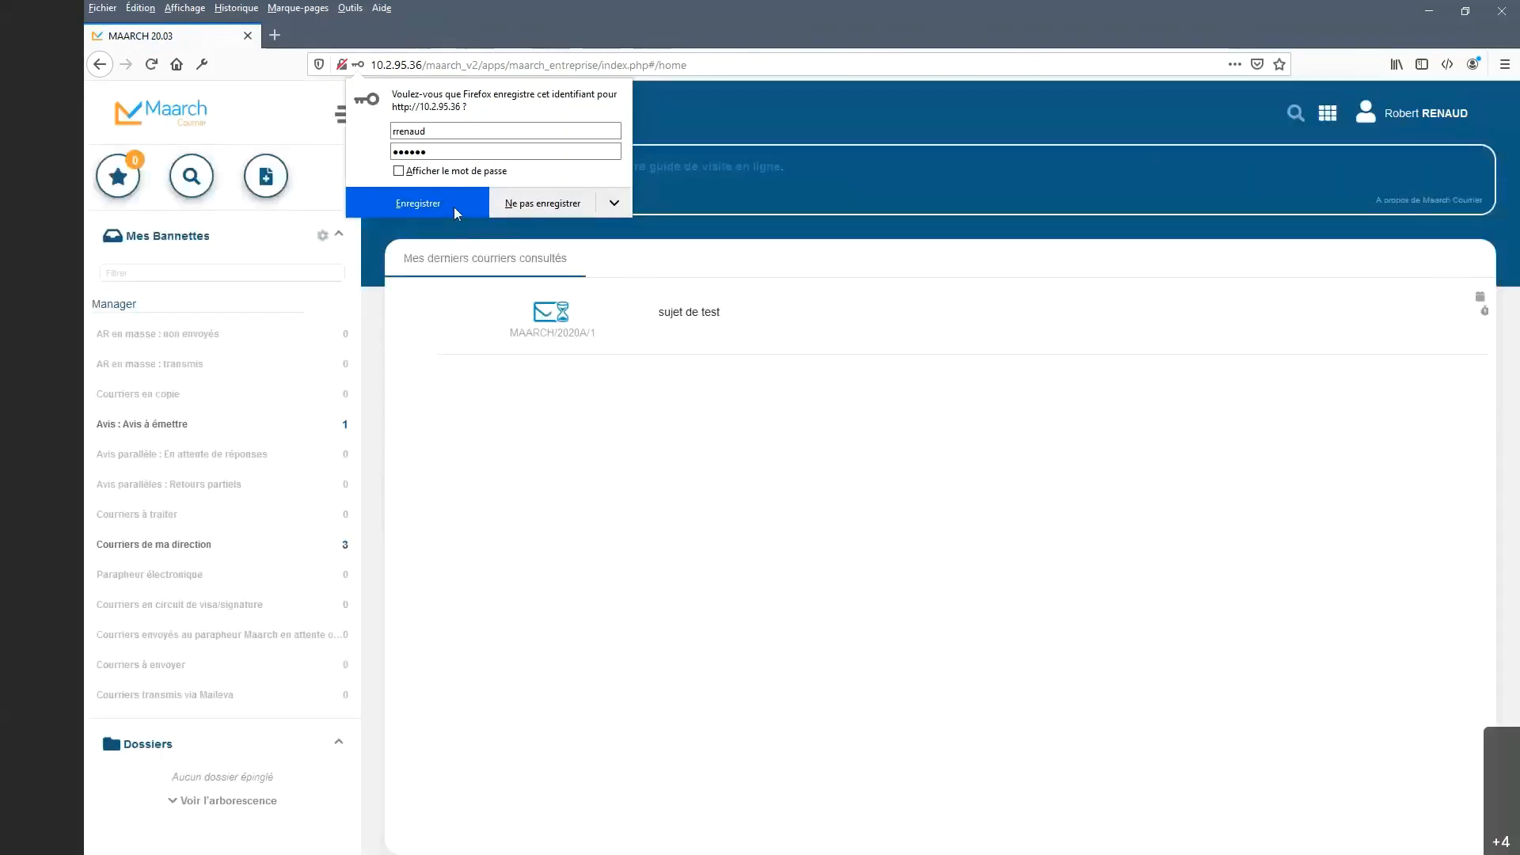
click(454, 207)
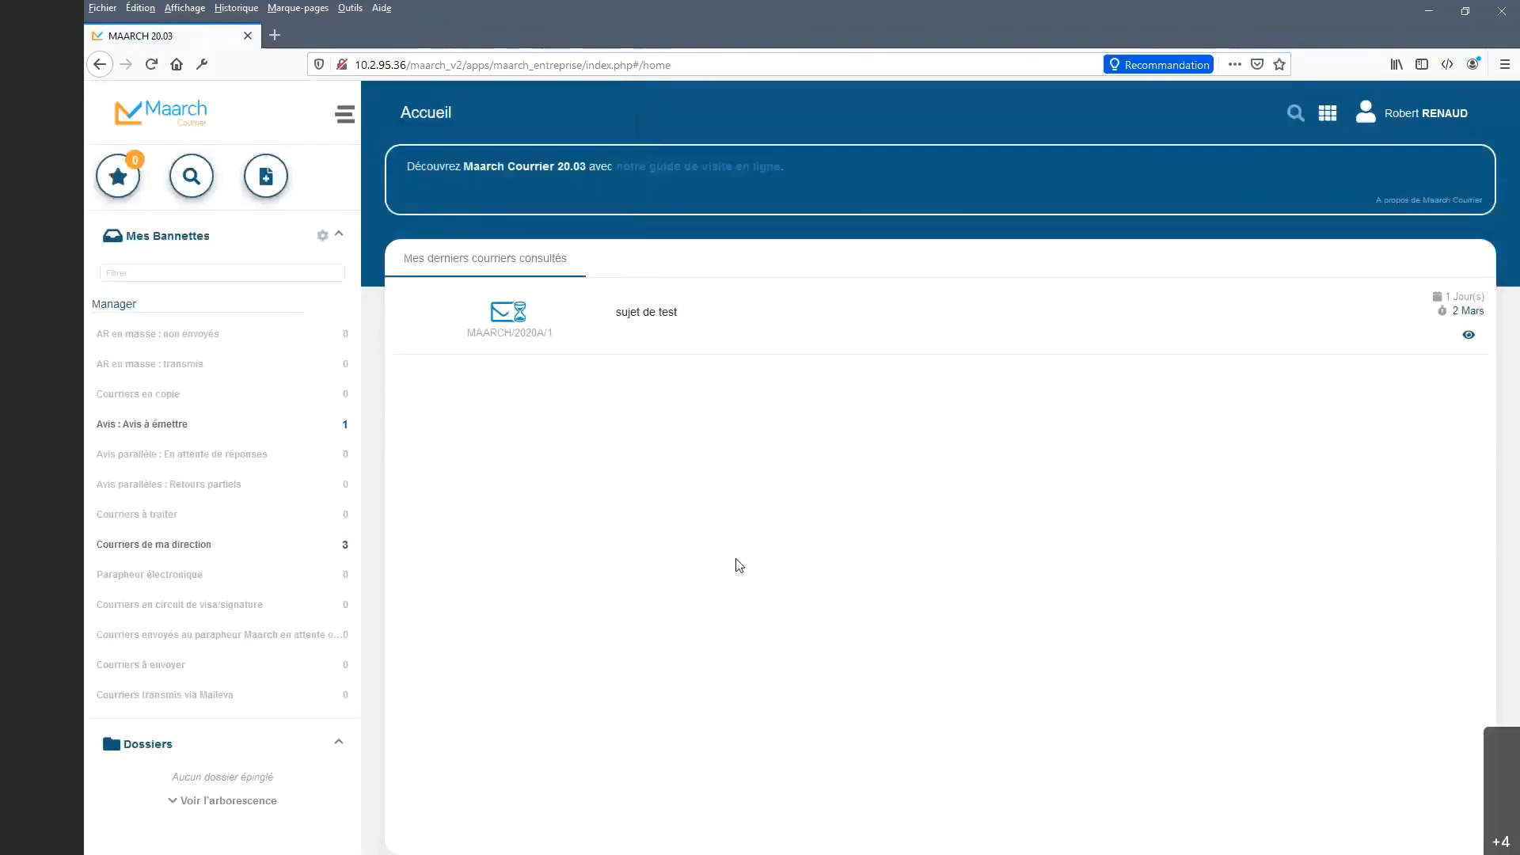
In the Avis : Avis à émettre basket, start 'Donner un avis (séquentiel)' on Election des maires.
click(287, 432)
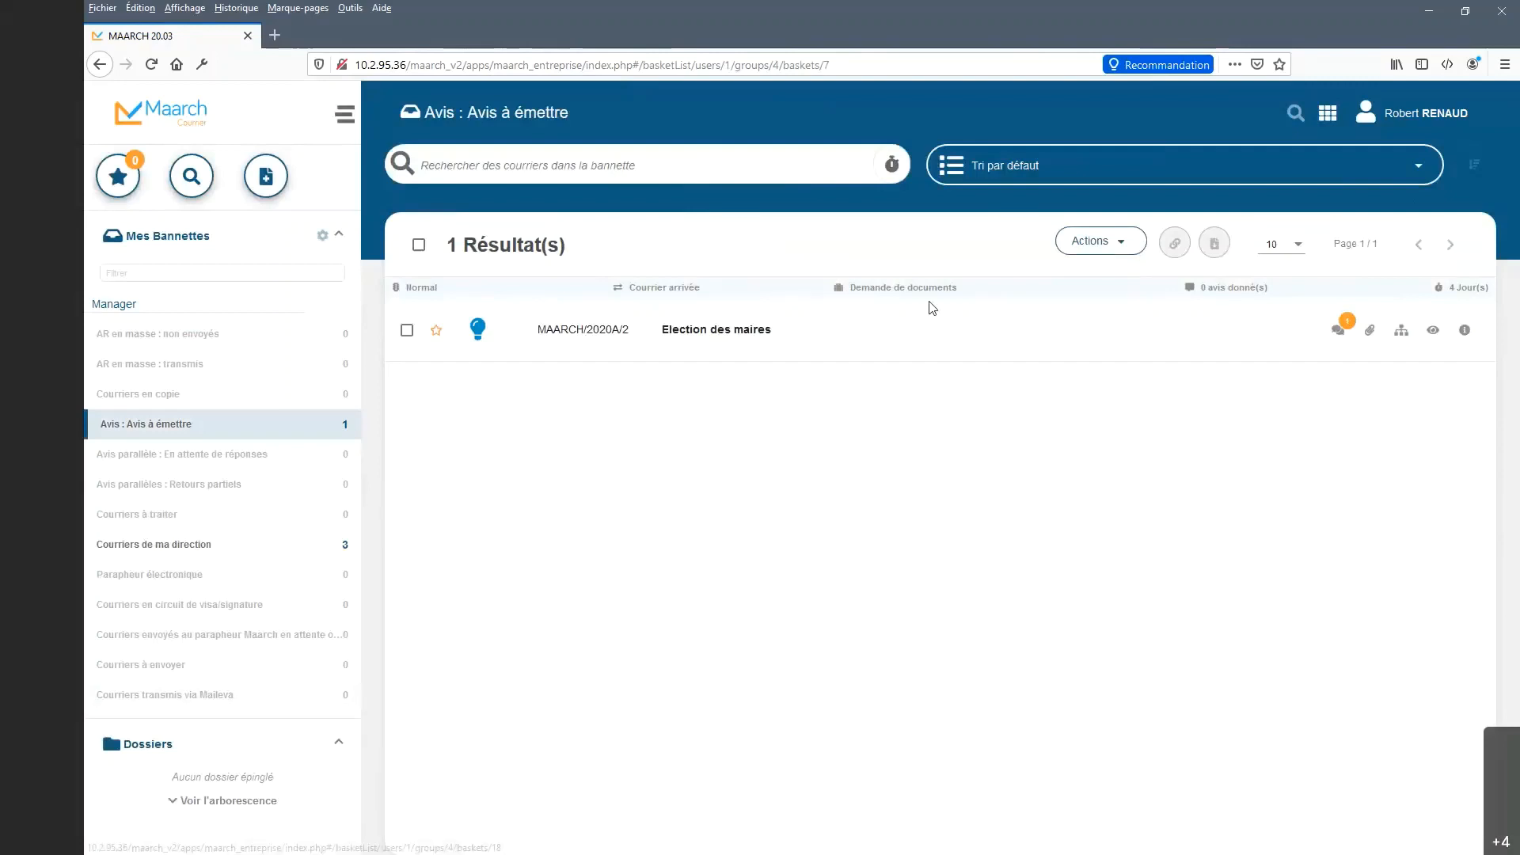
click(1113, 247)
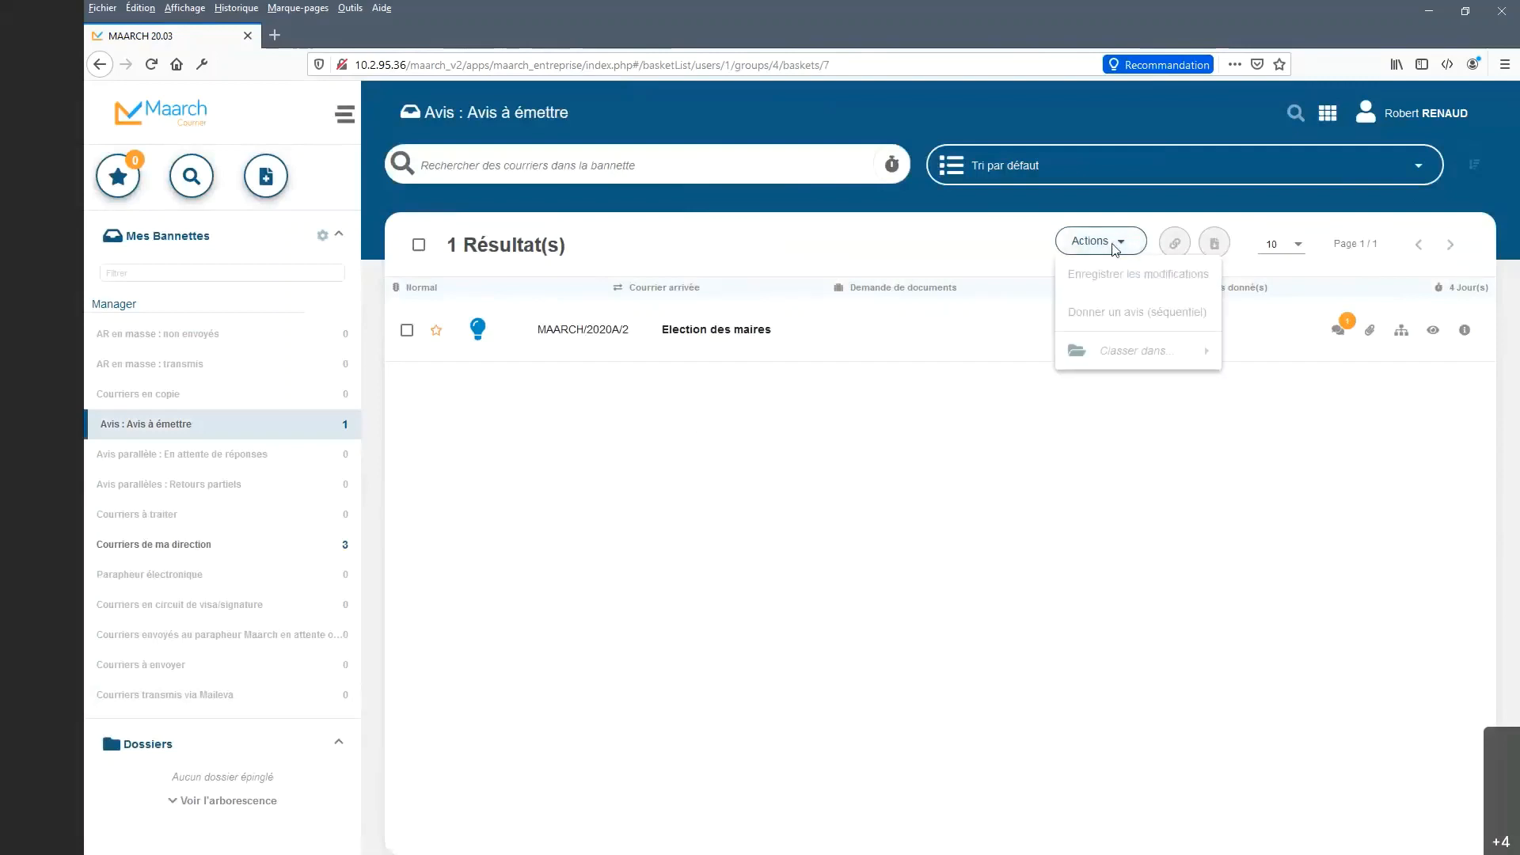
click(1115, 247)
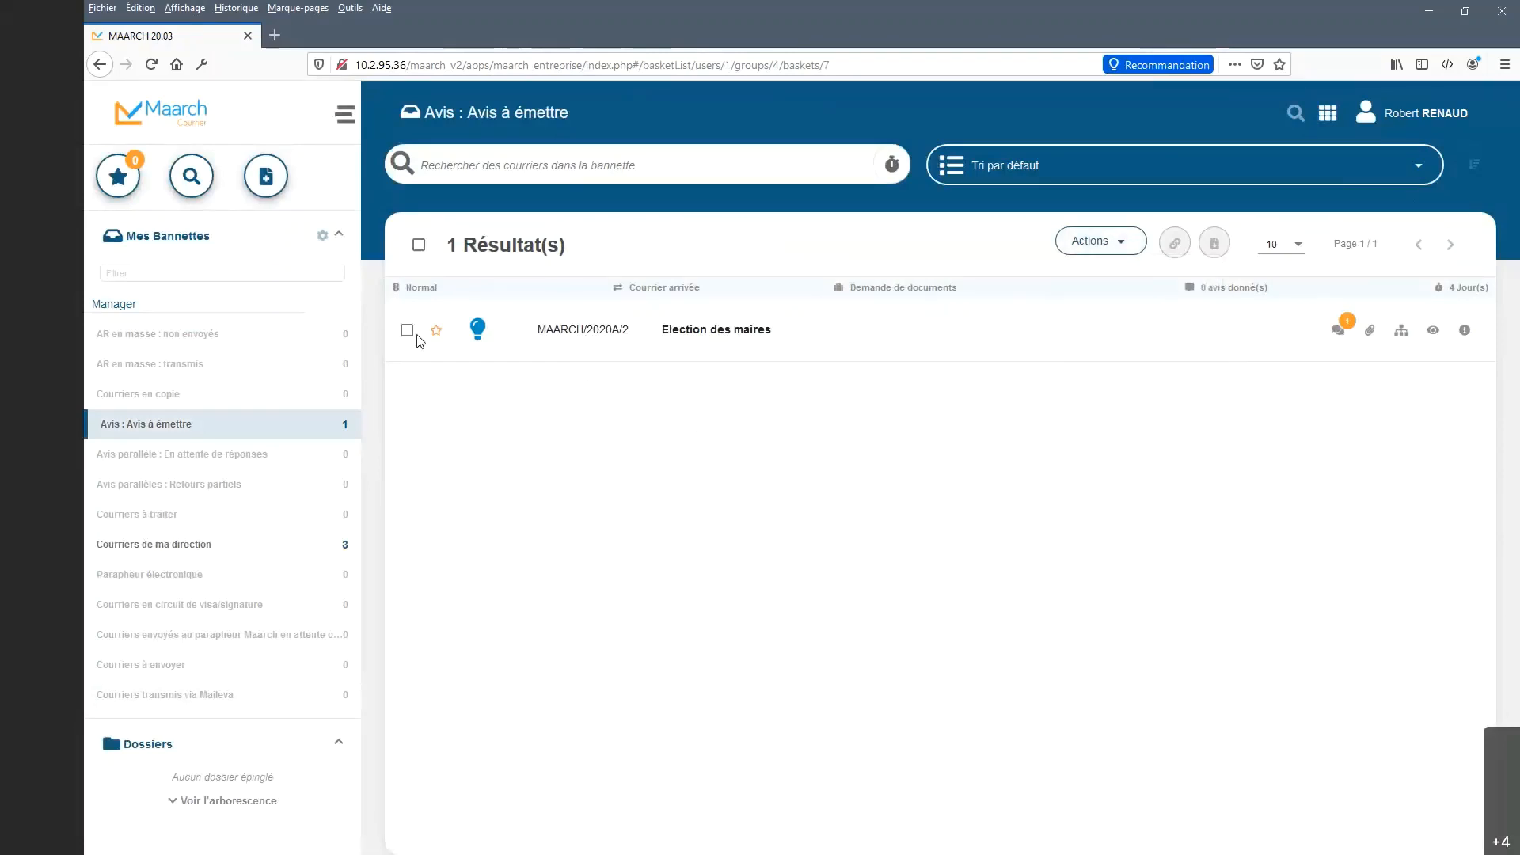
click(407, 331)
click(1122, 247)
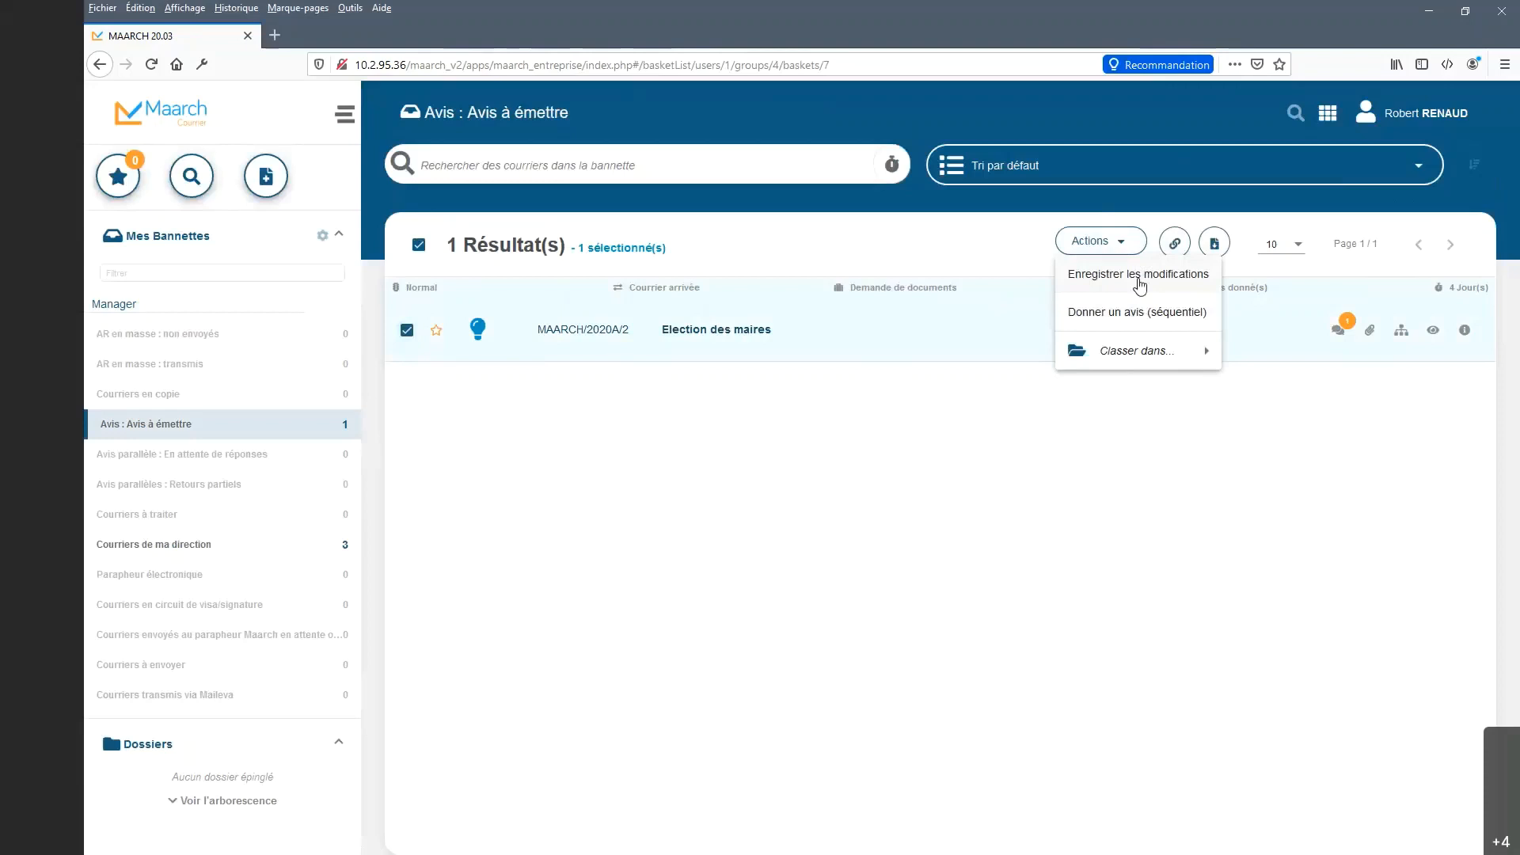
click(885, 336)
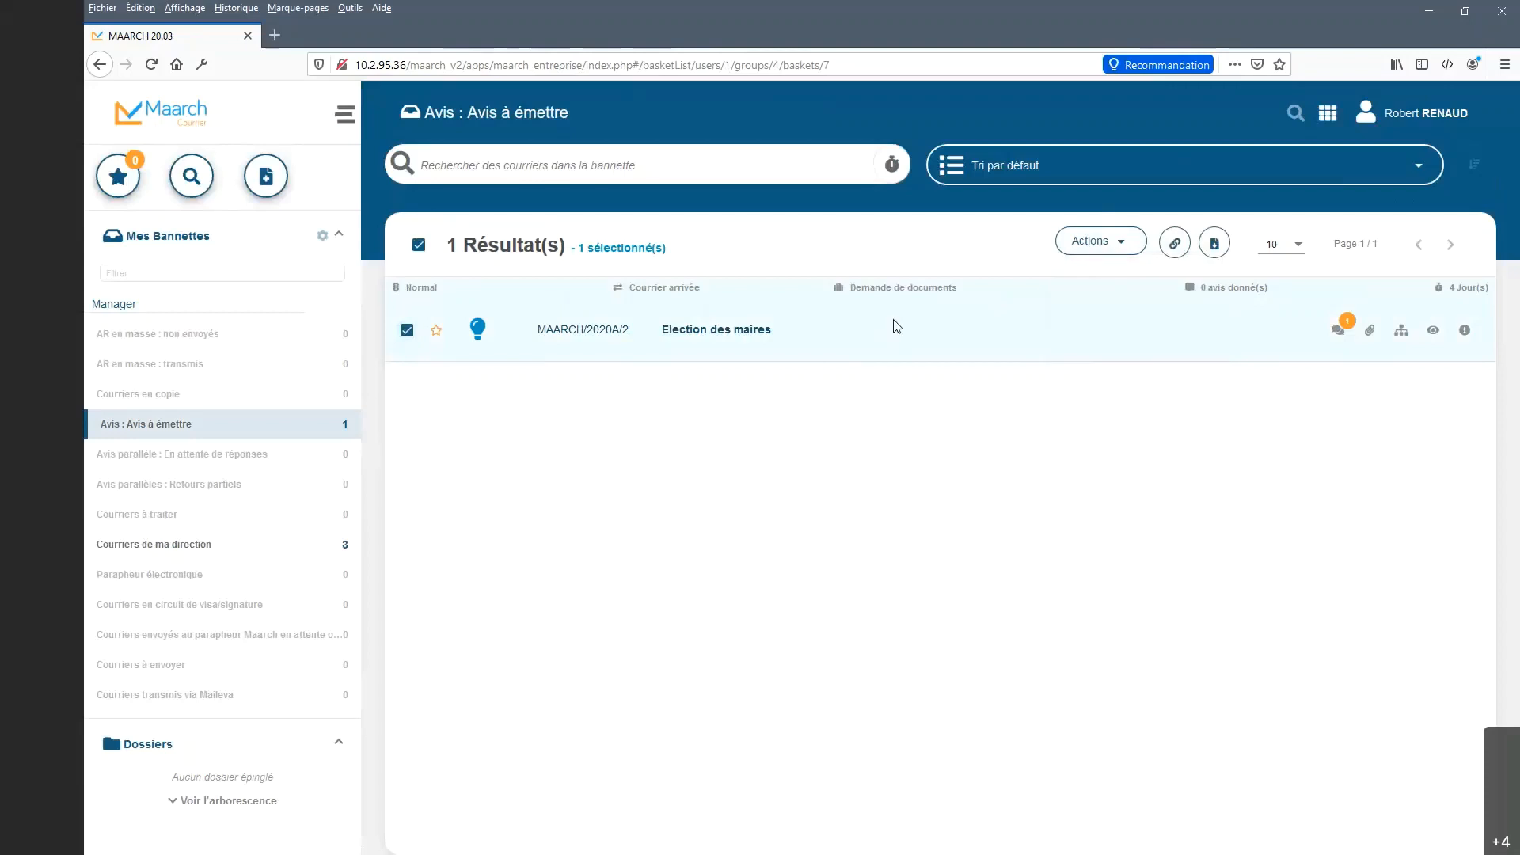
right_click(894, 320)
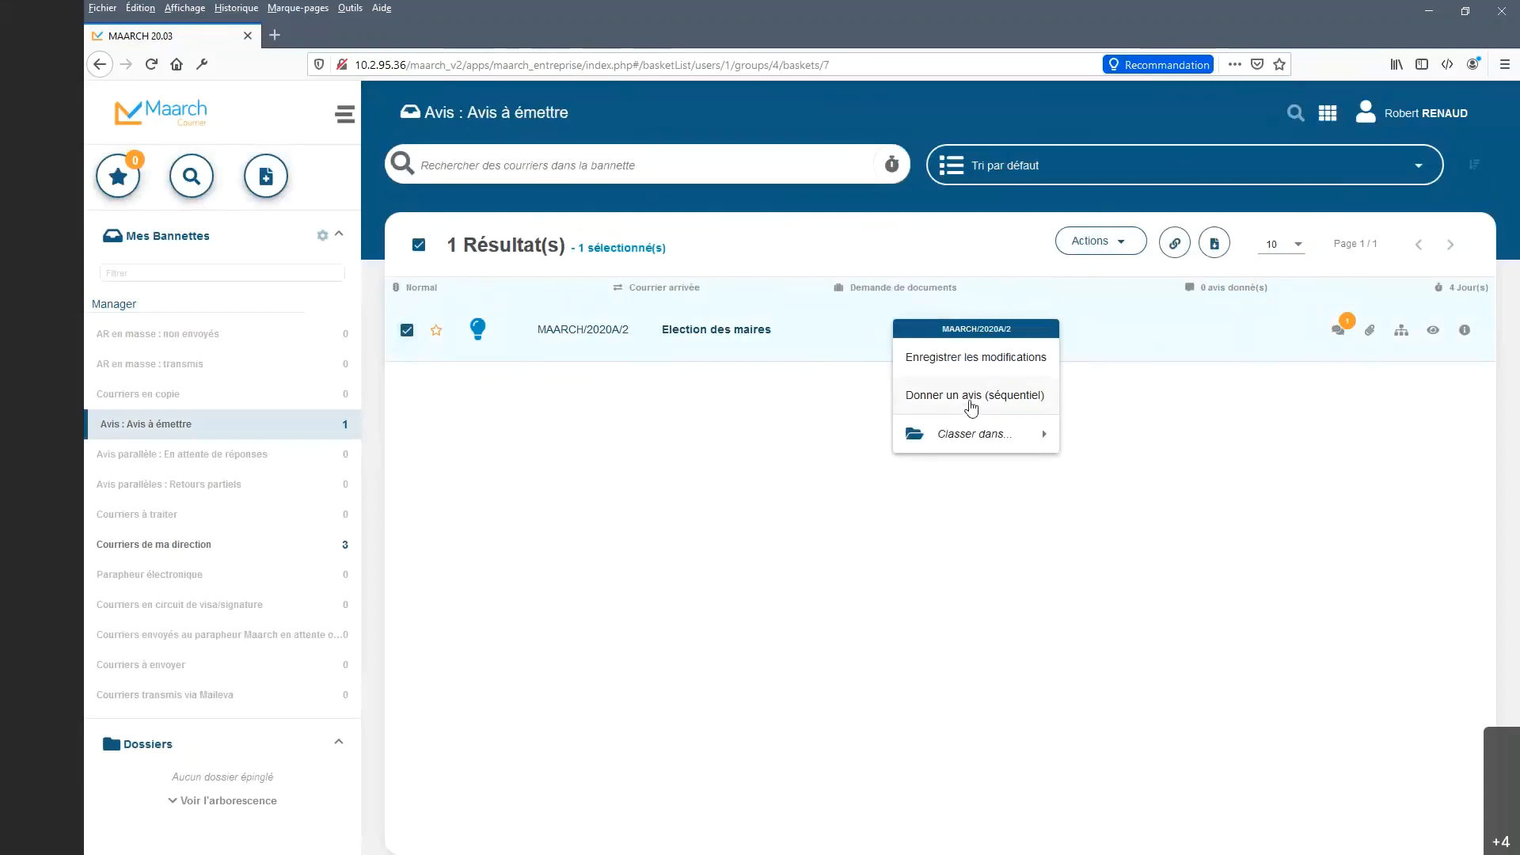
click(972, 408)
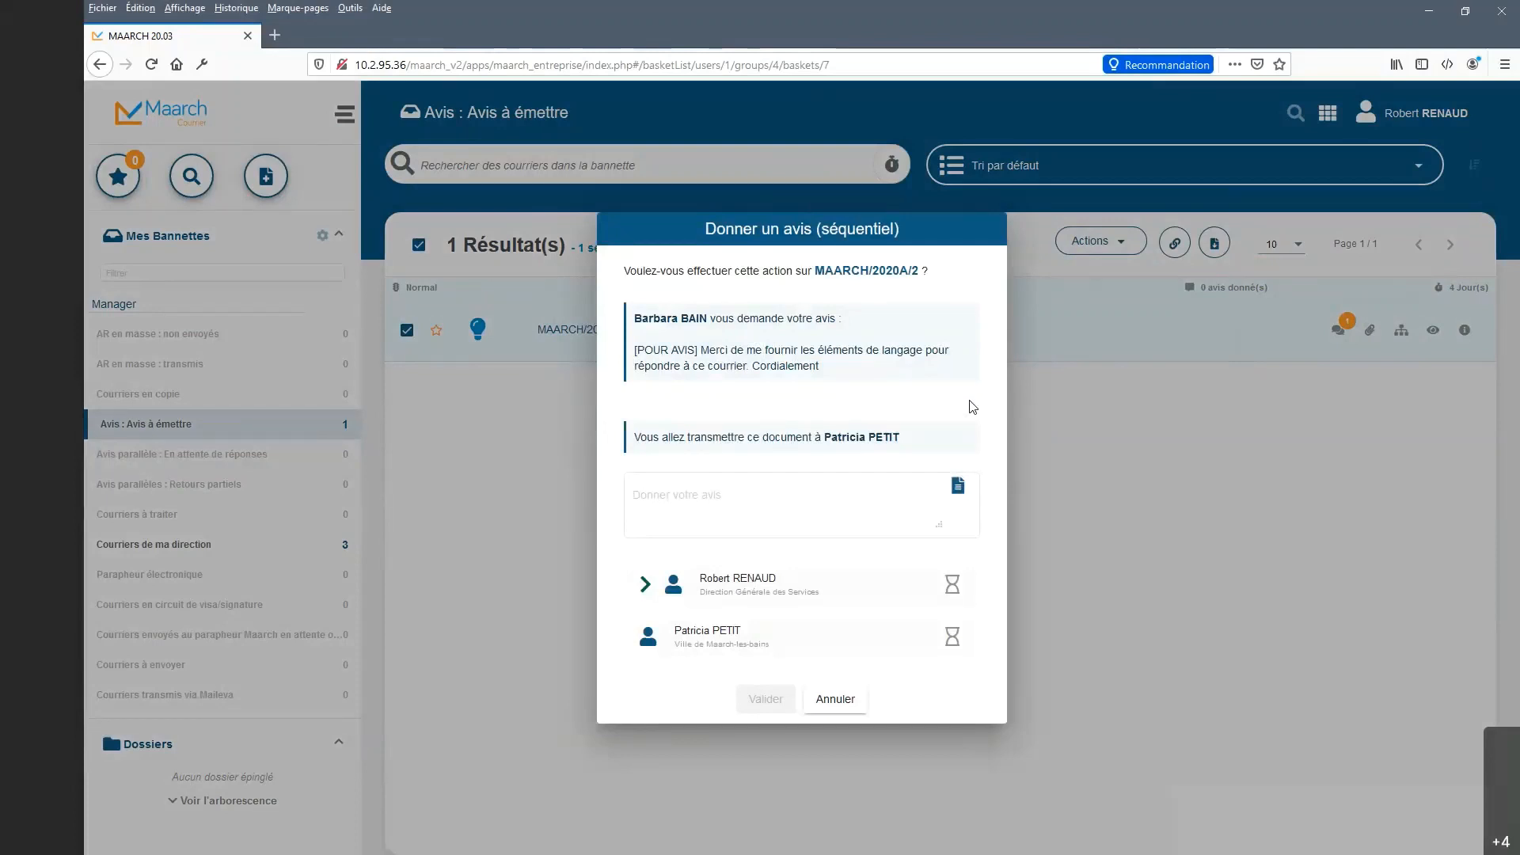
Fill the opinion with the '[AVIS] Avis favorable' template and validate it.
click(872, 488)
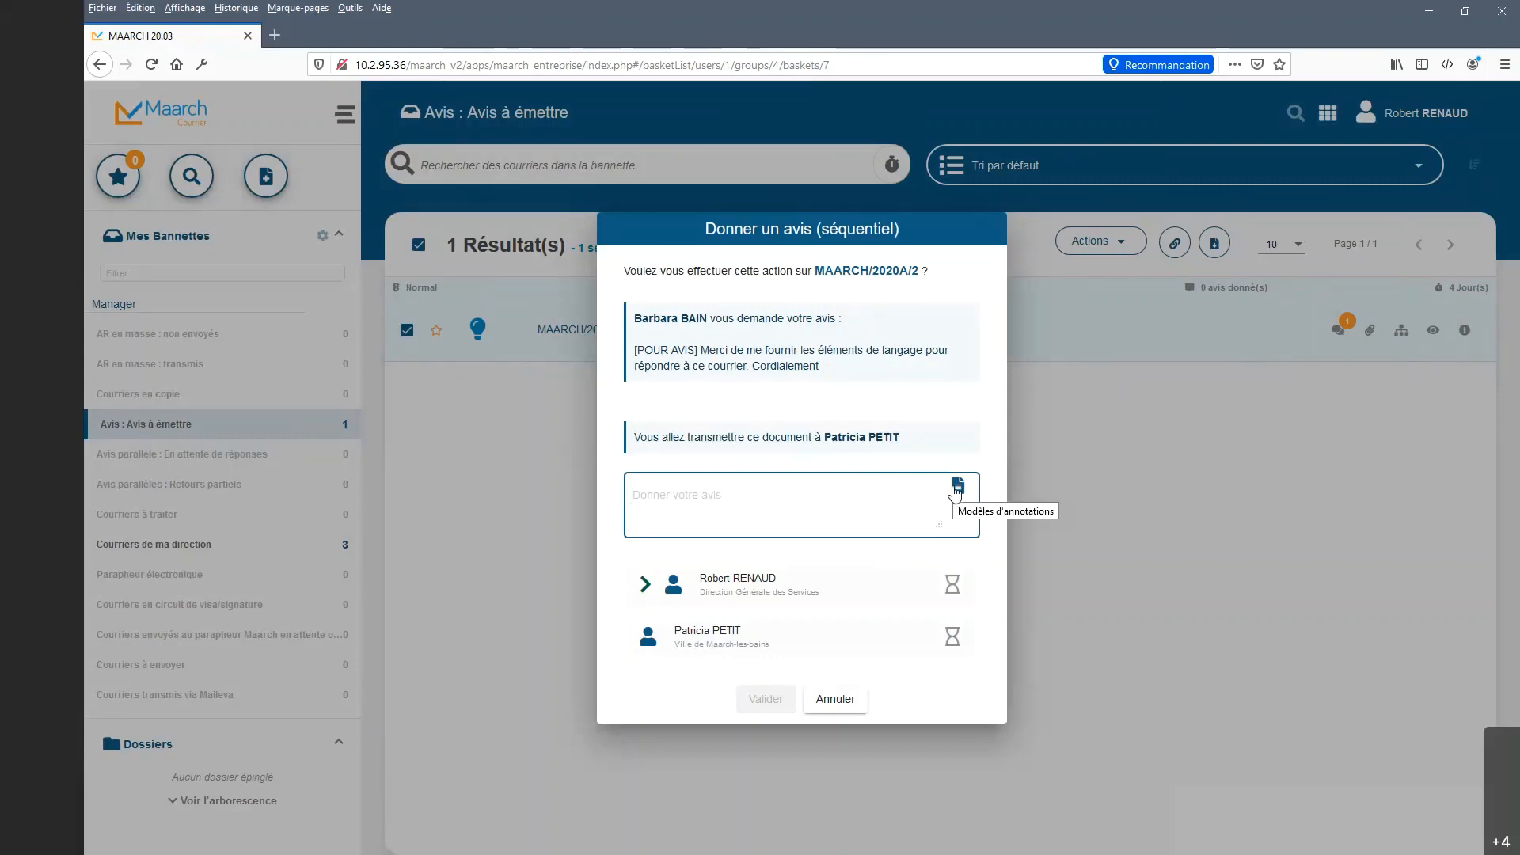
click(956, 489)
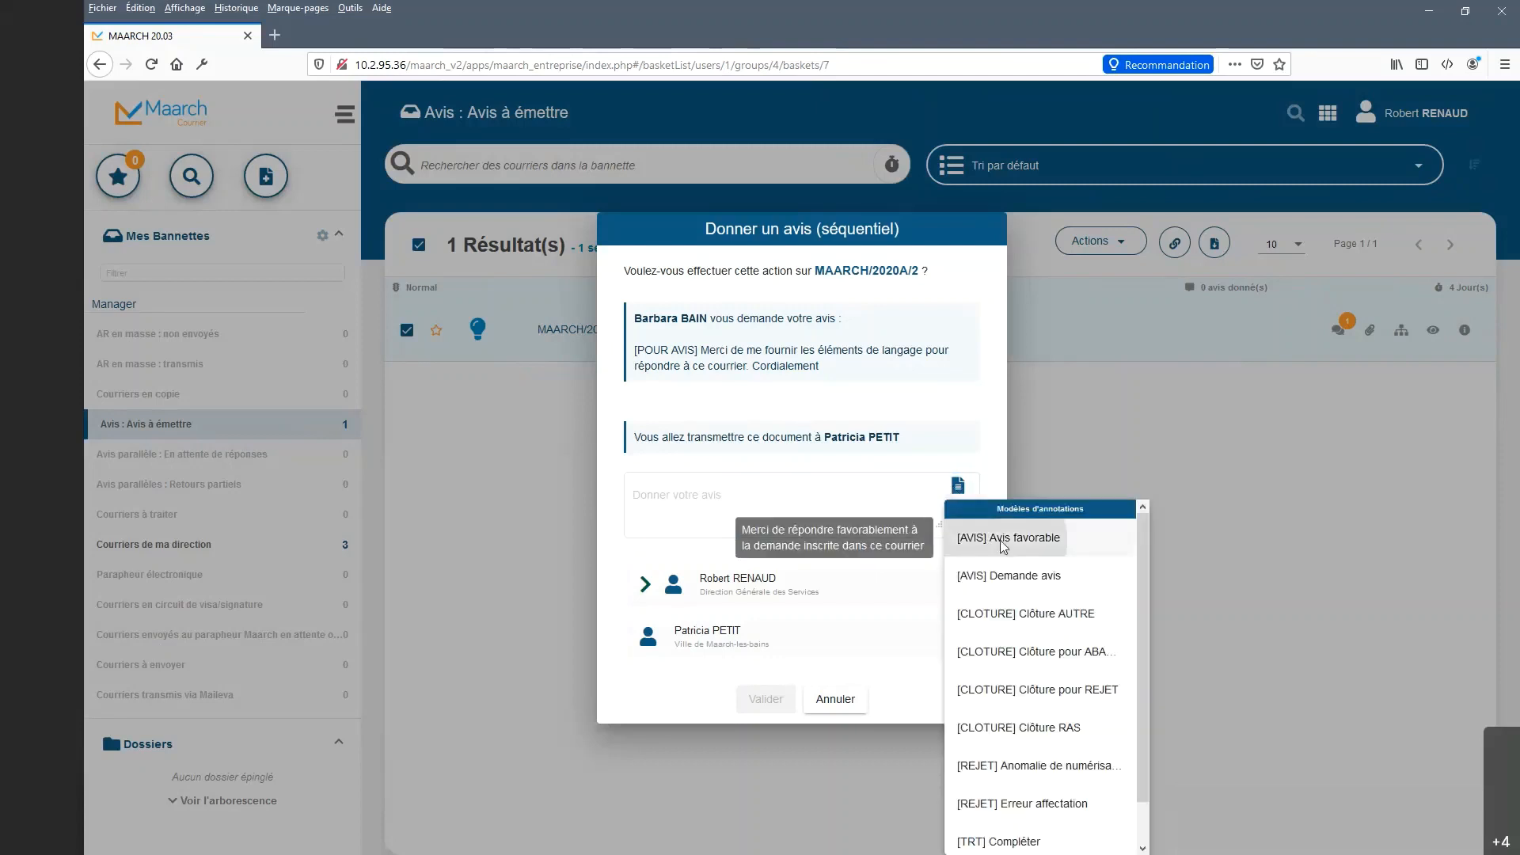
click(1001, 538)
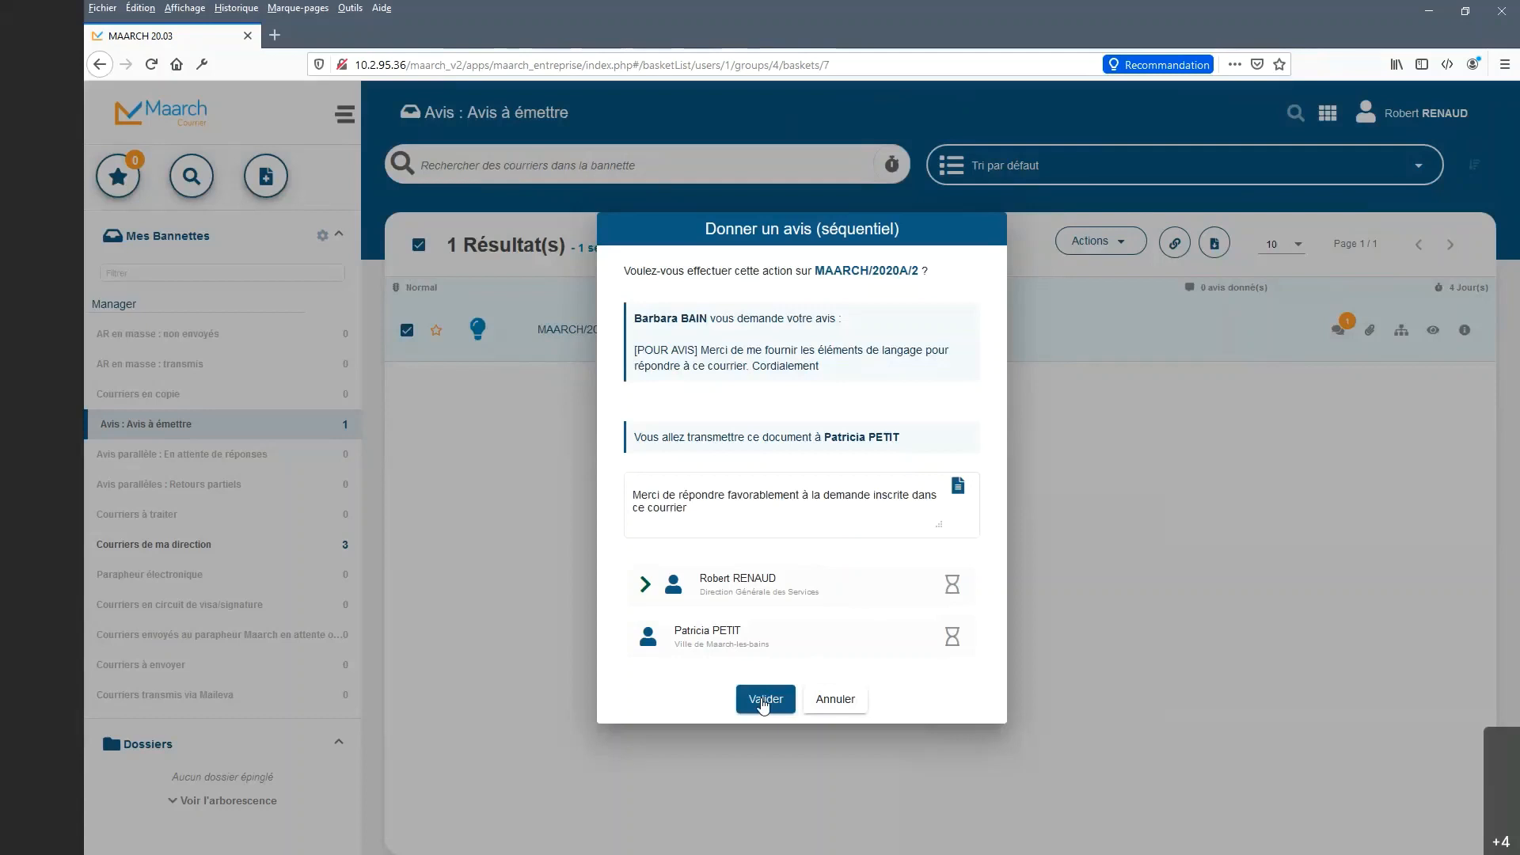
click(763, 701)
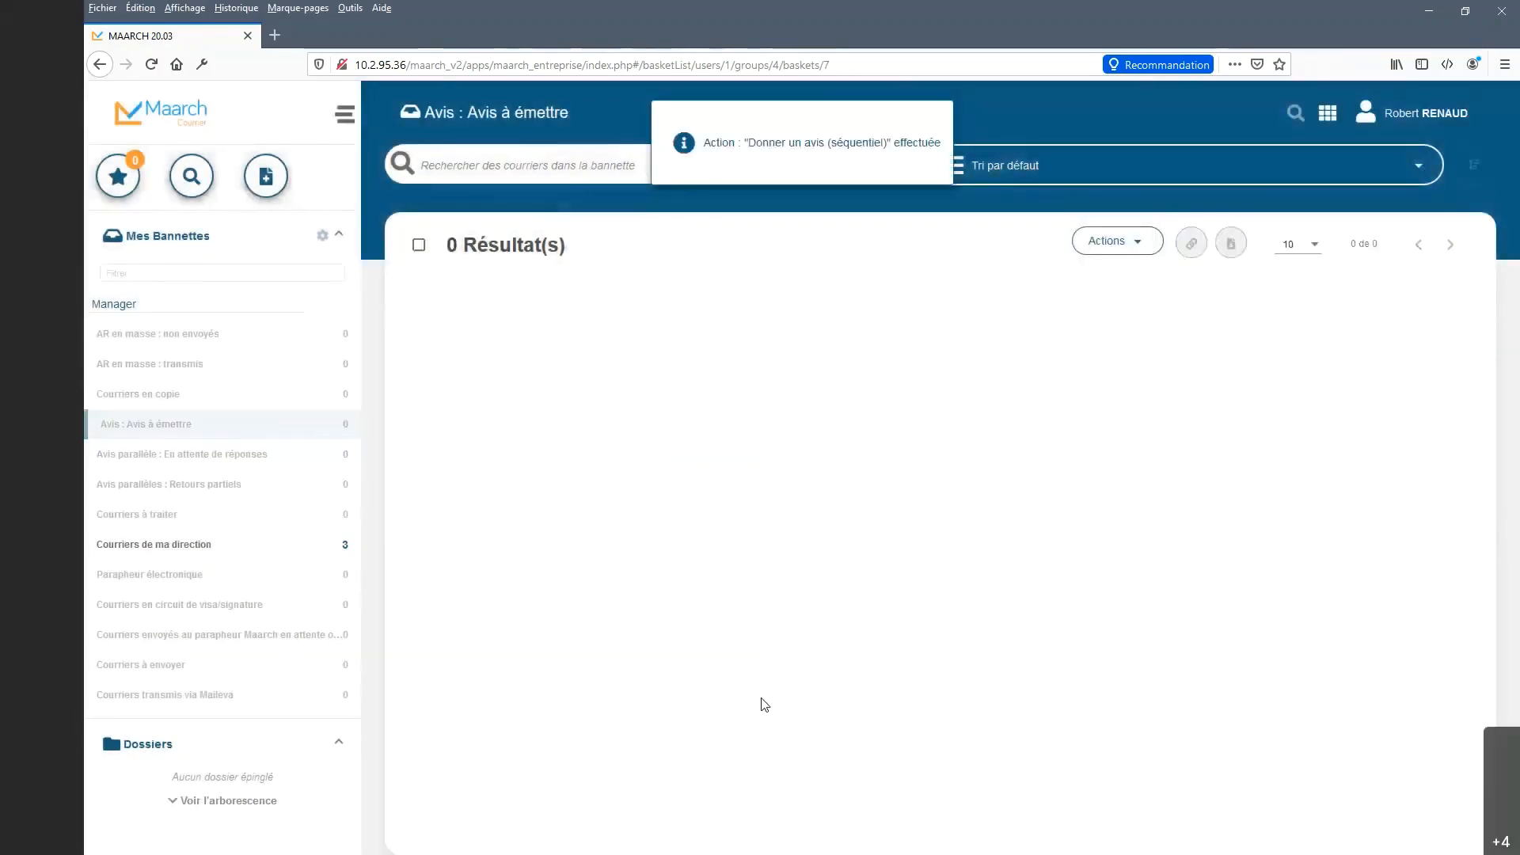
Log out, sign in with the second reviewer's credentials, and open the Avis : Avis à émettre basket.
click(1448, 113)
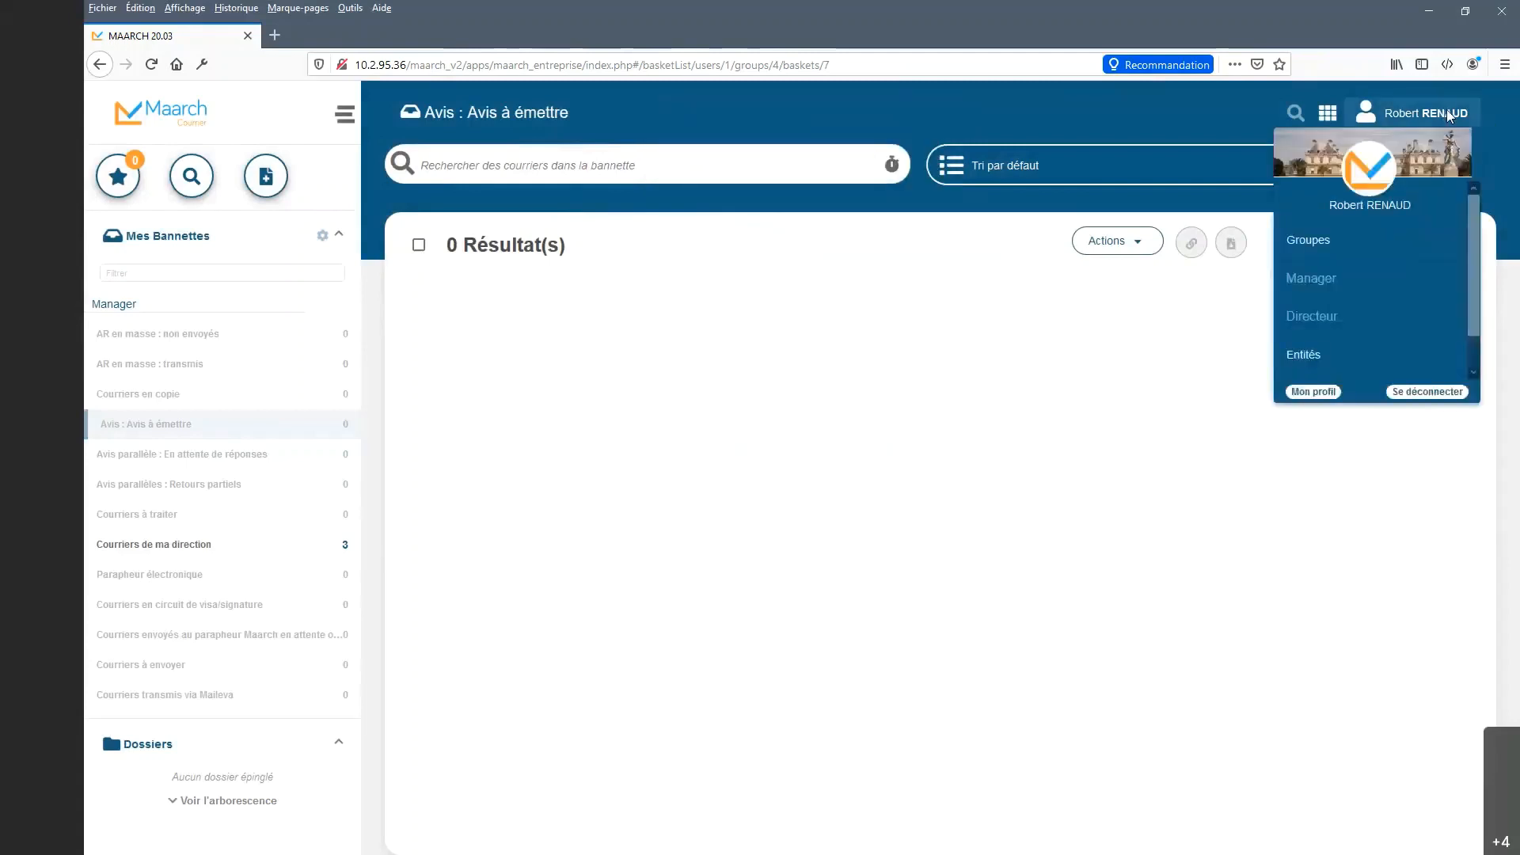
click(1449, 393)
click(870, 533)
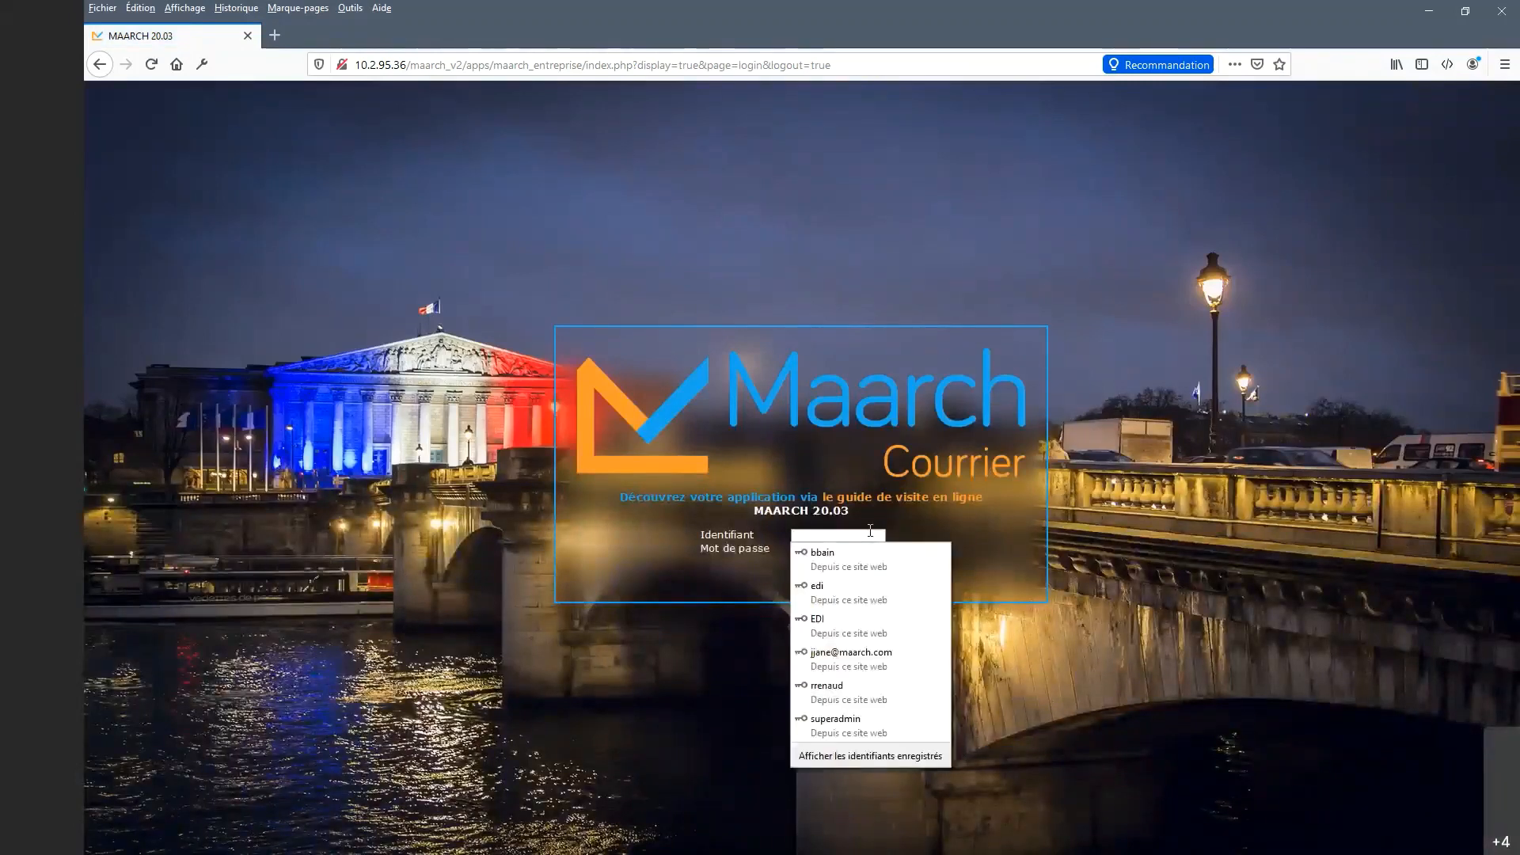
text(pp)
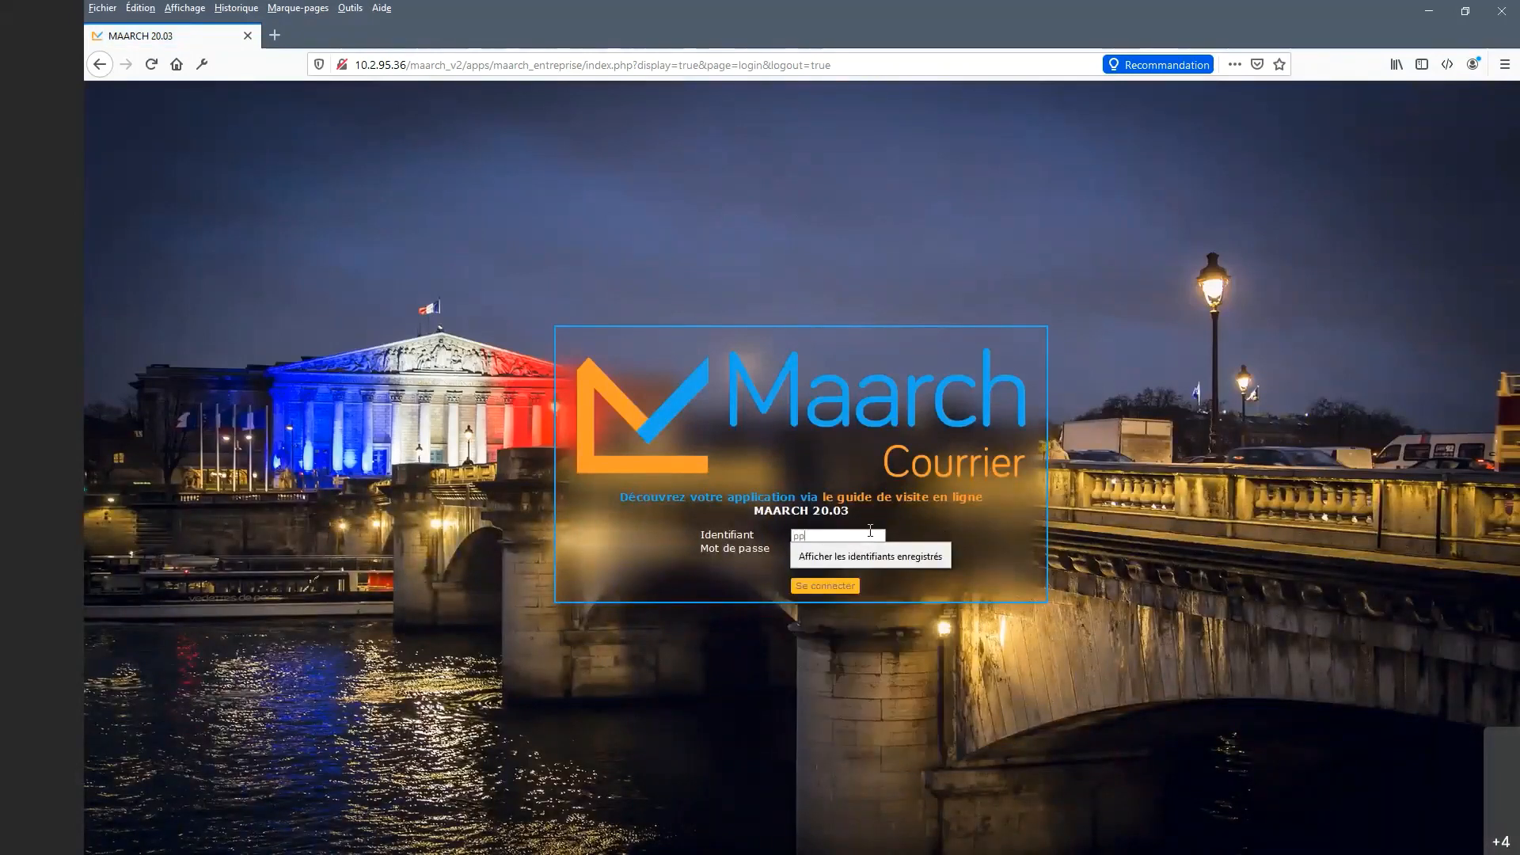
text(etit)
key(Tab)
text(m)
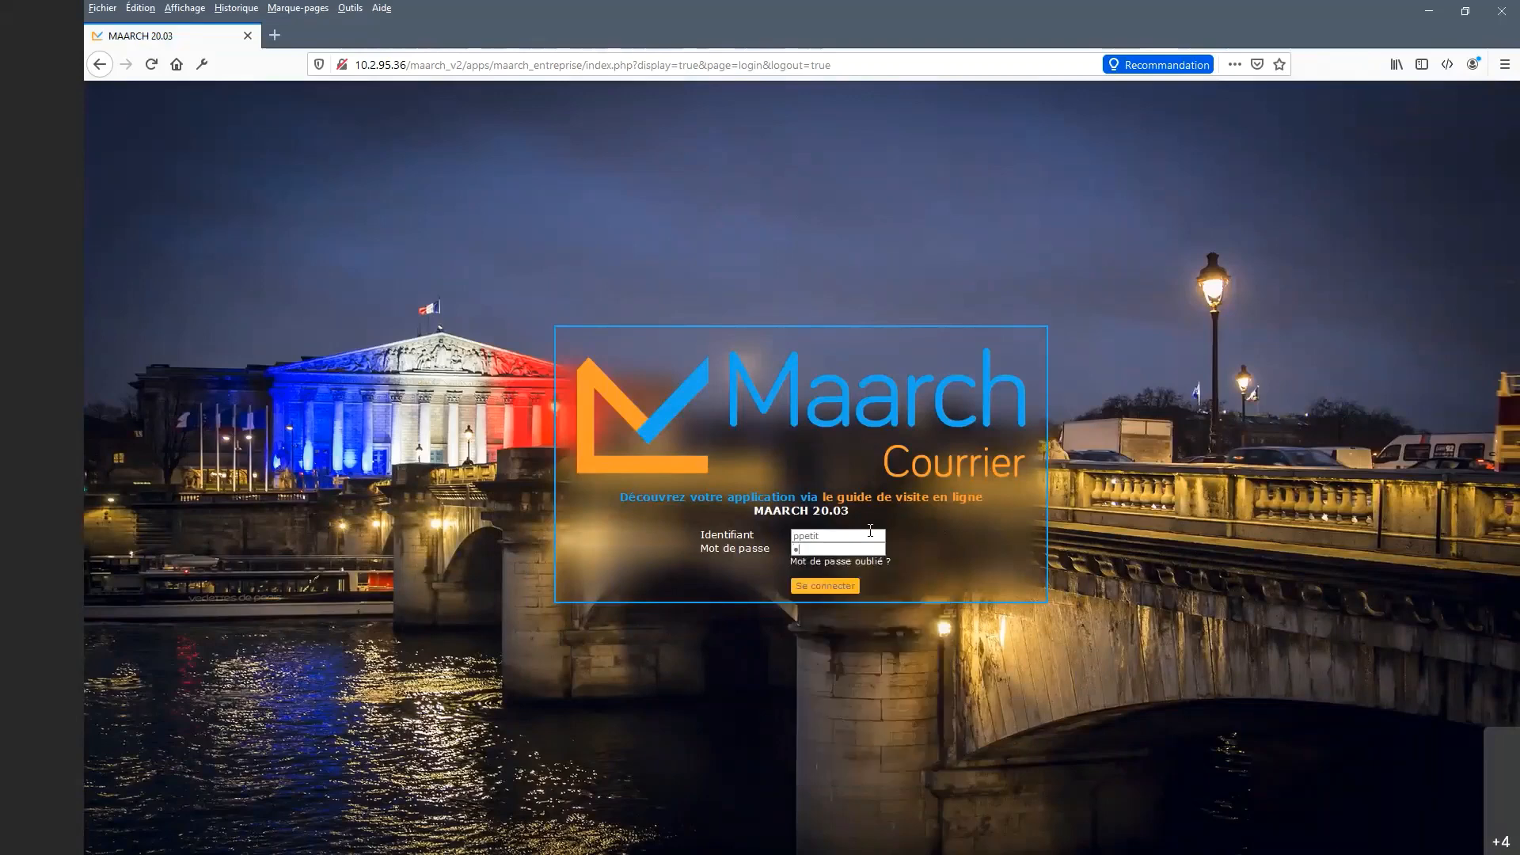
text(aarch)
key(Return)
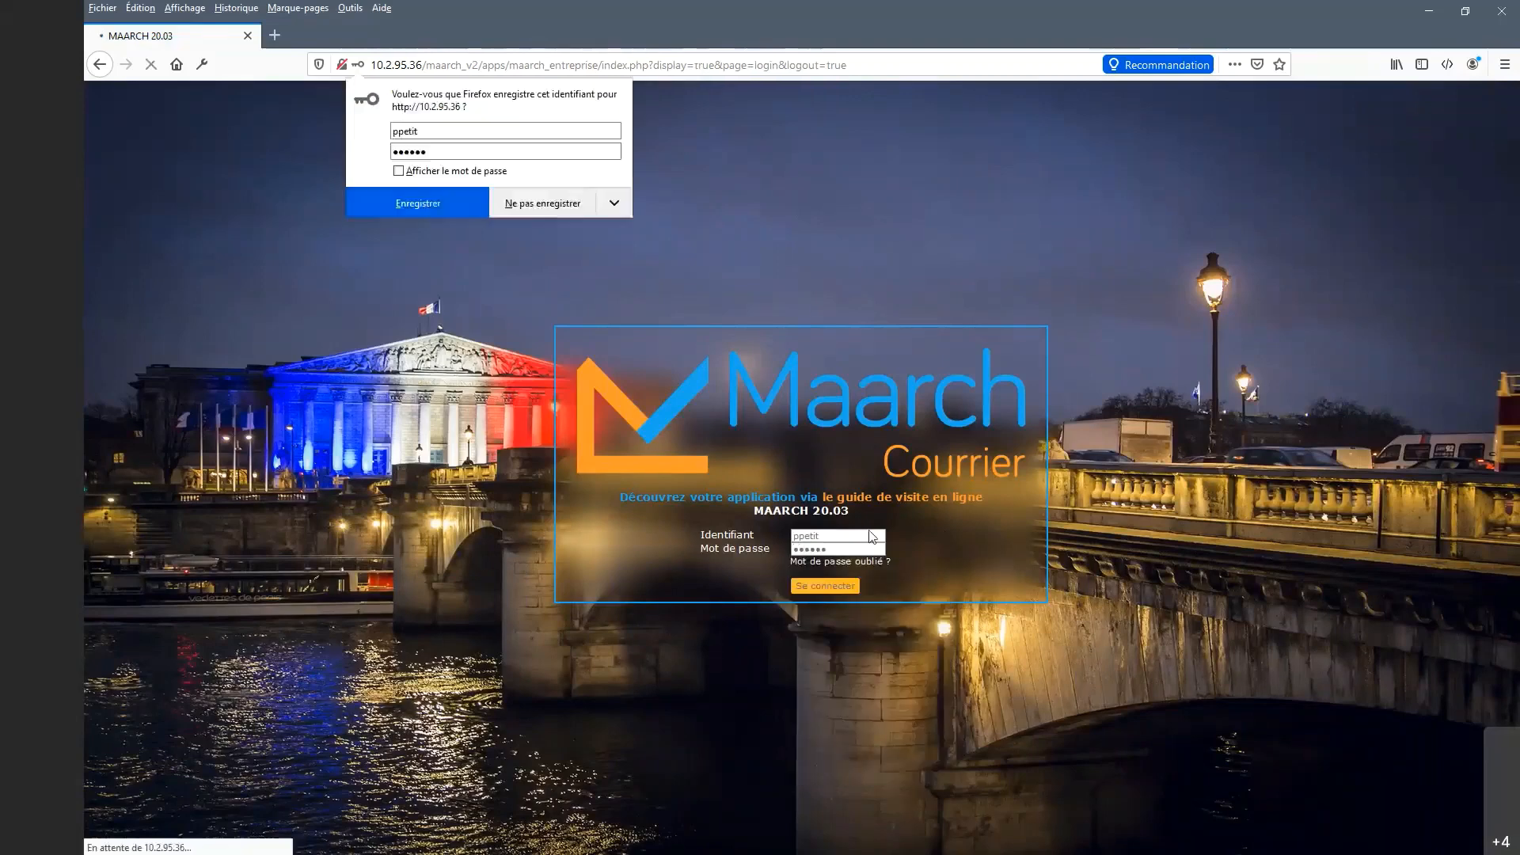
click(418, 203)
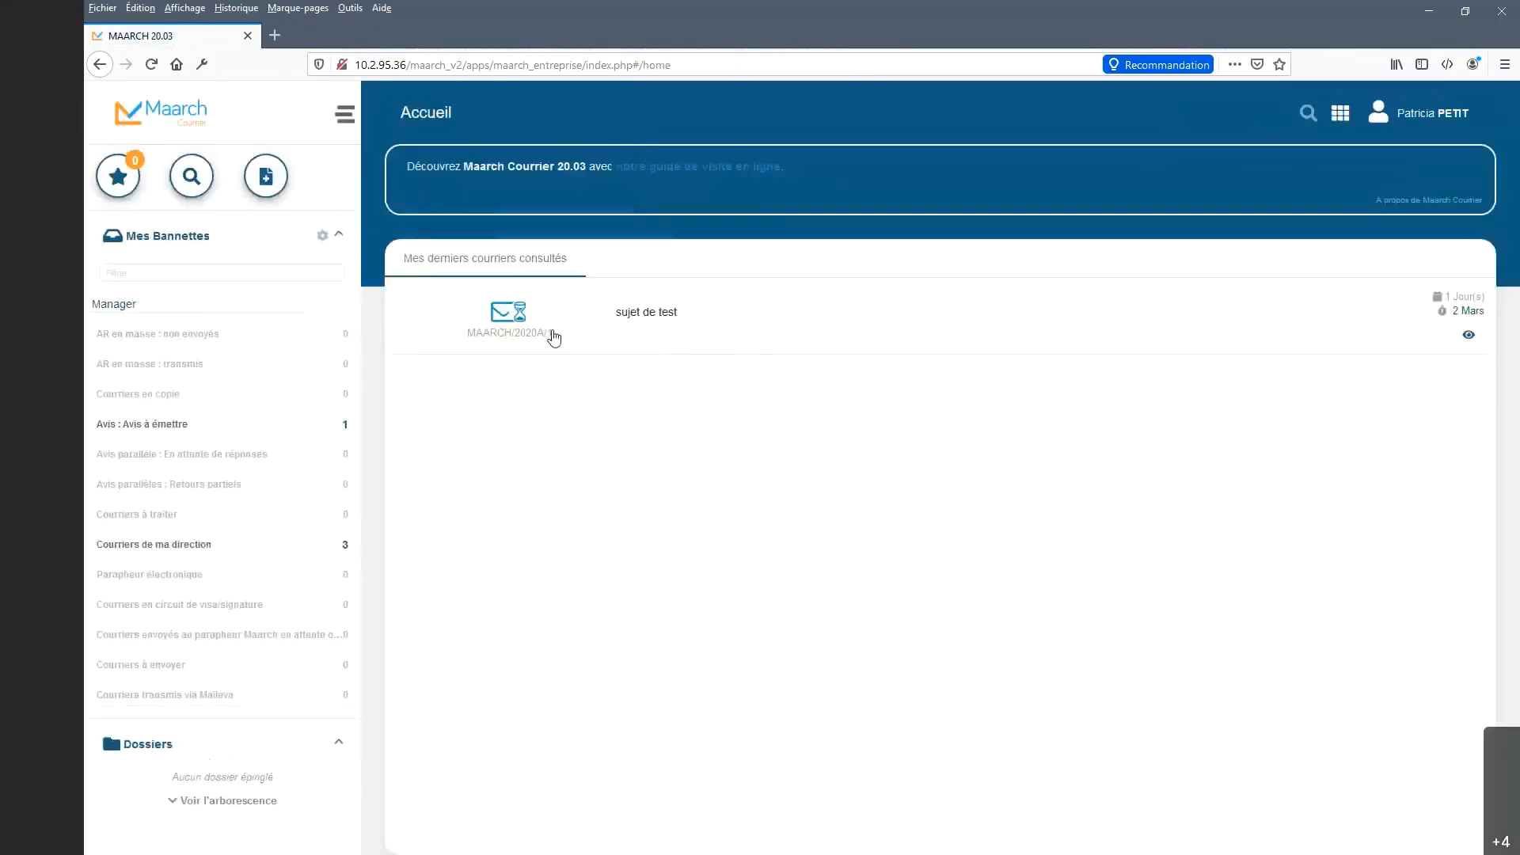
click(266, 428)
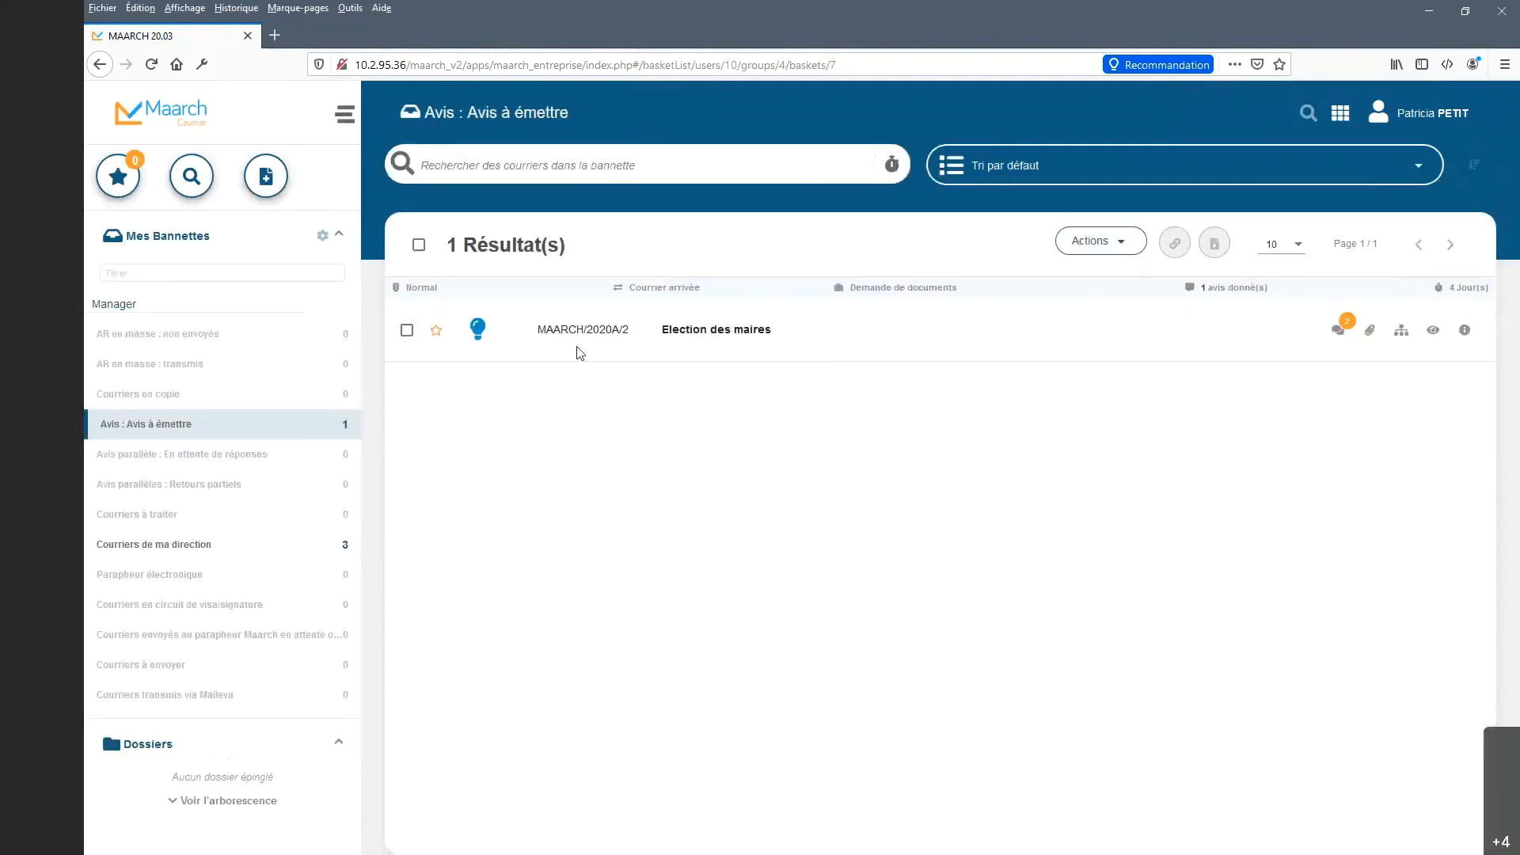
Open Election des maires and launch 'Donner un avis (séquentiel)' from its actions list.
click(708, 336)
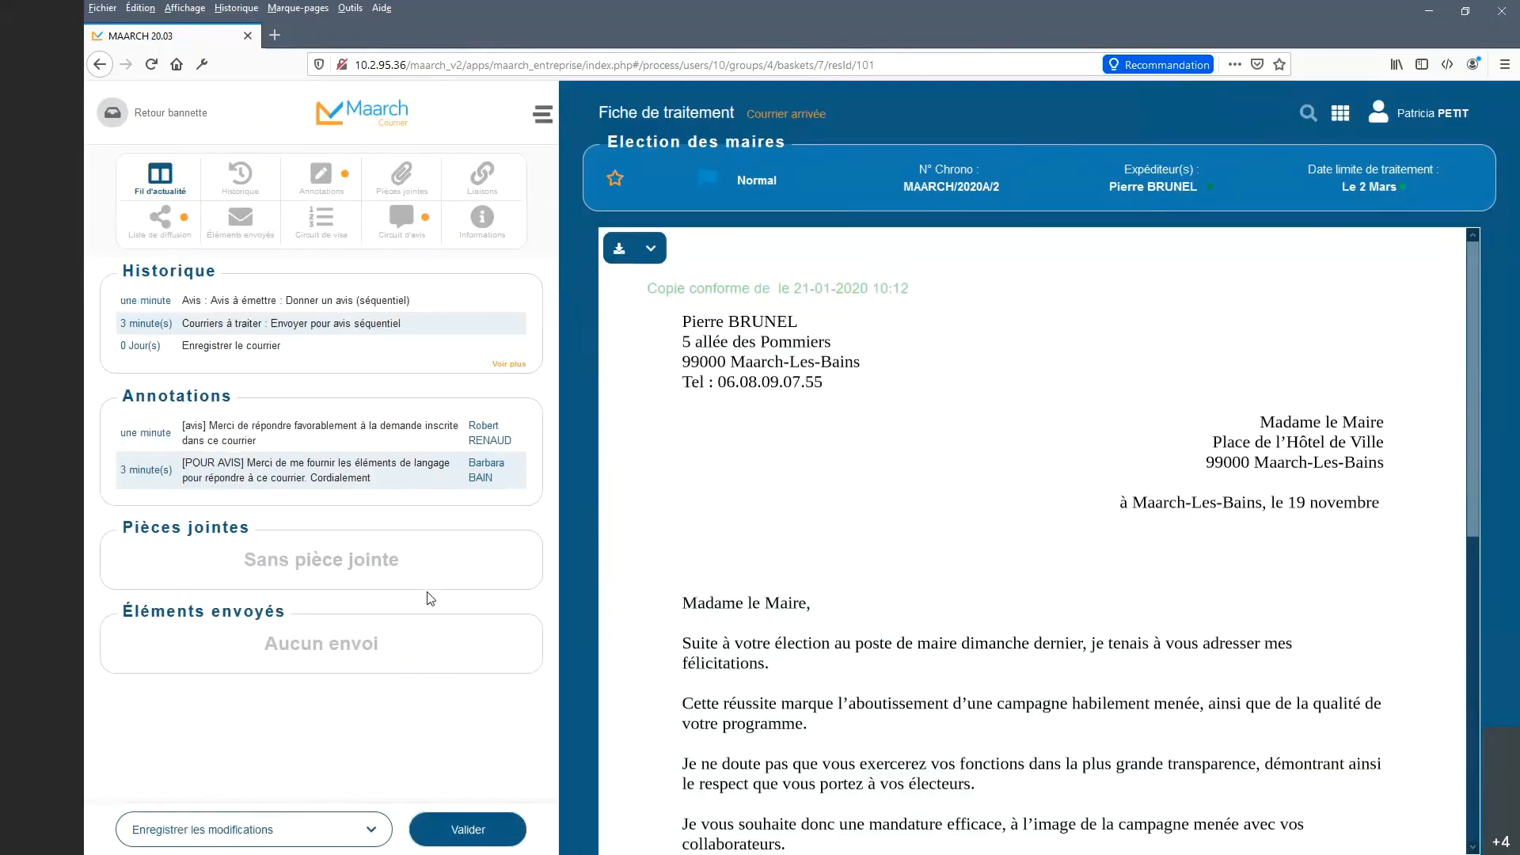
click(344, 830)
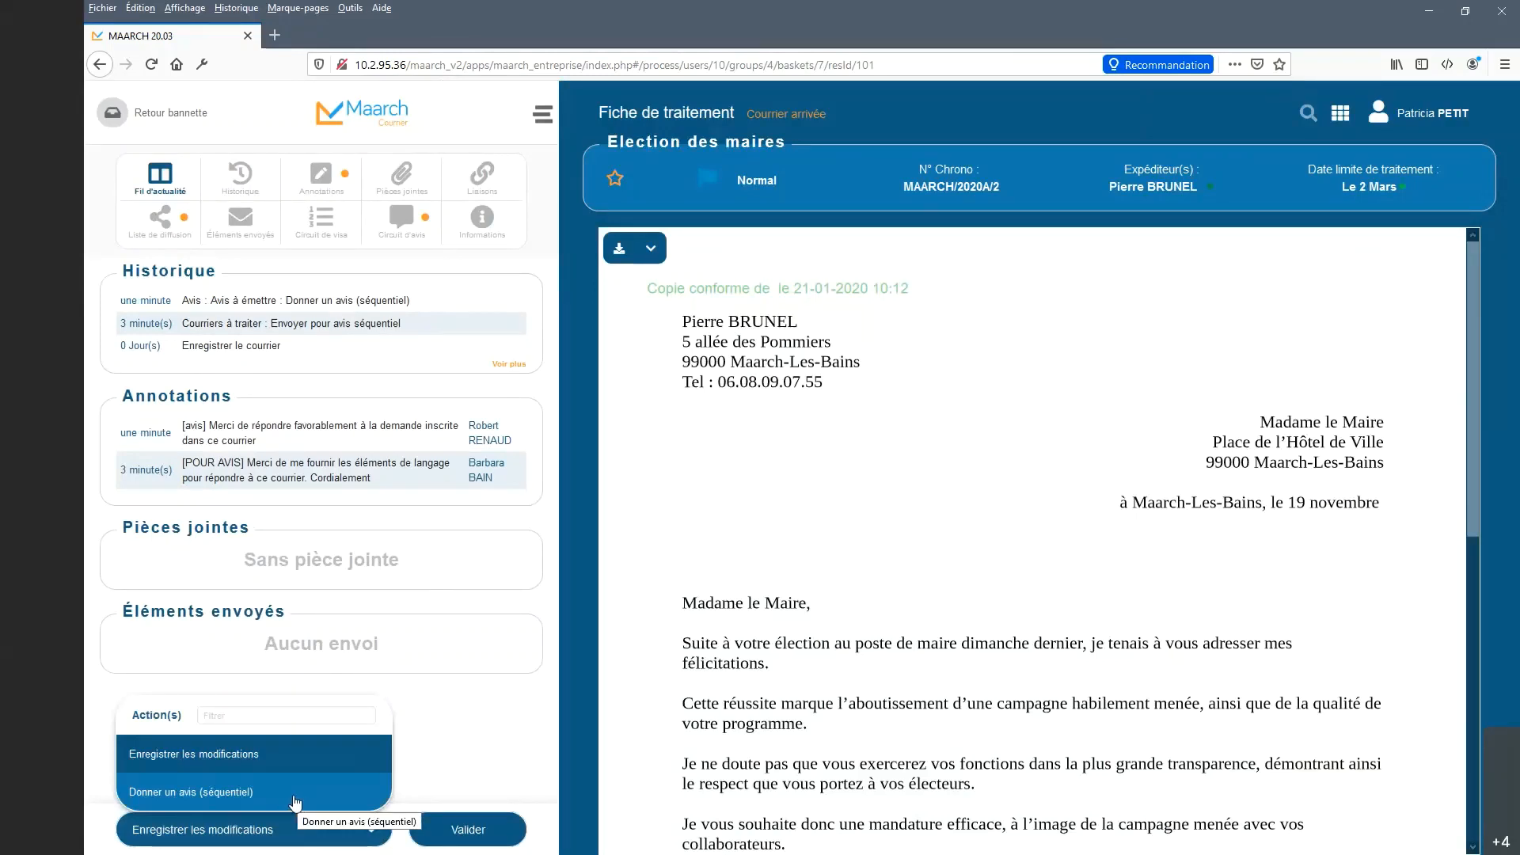
click(297, 802)
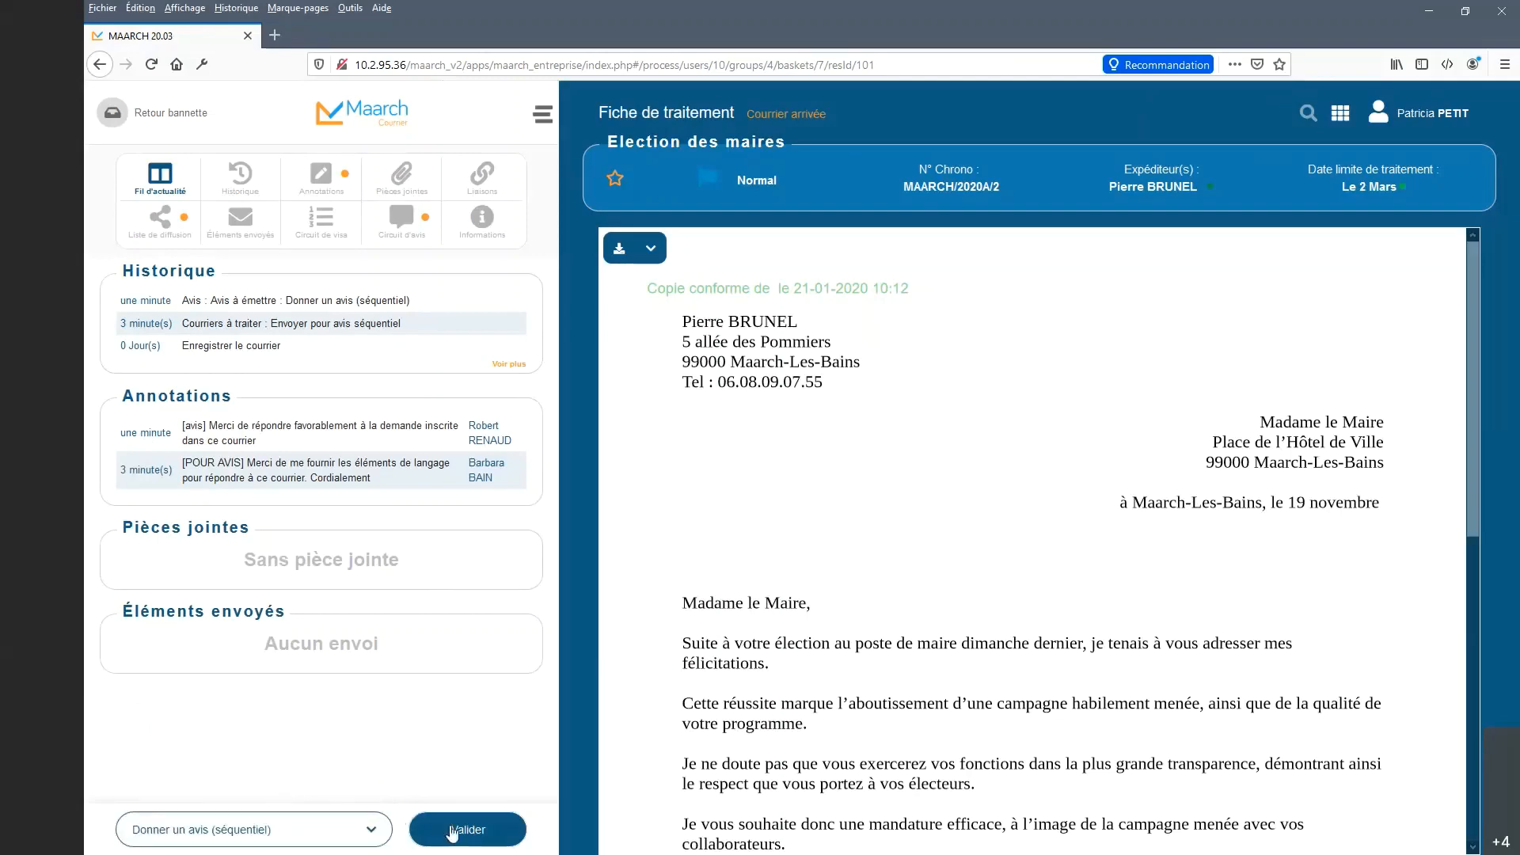
click(453, 834)
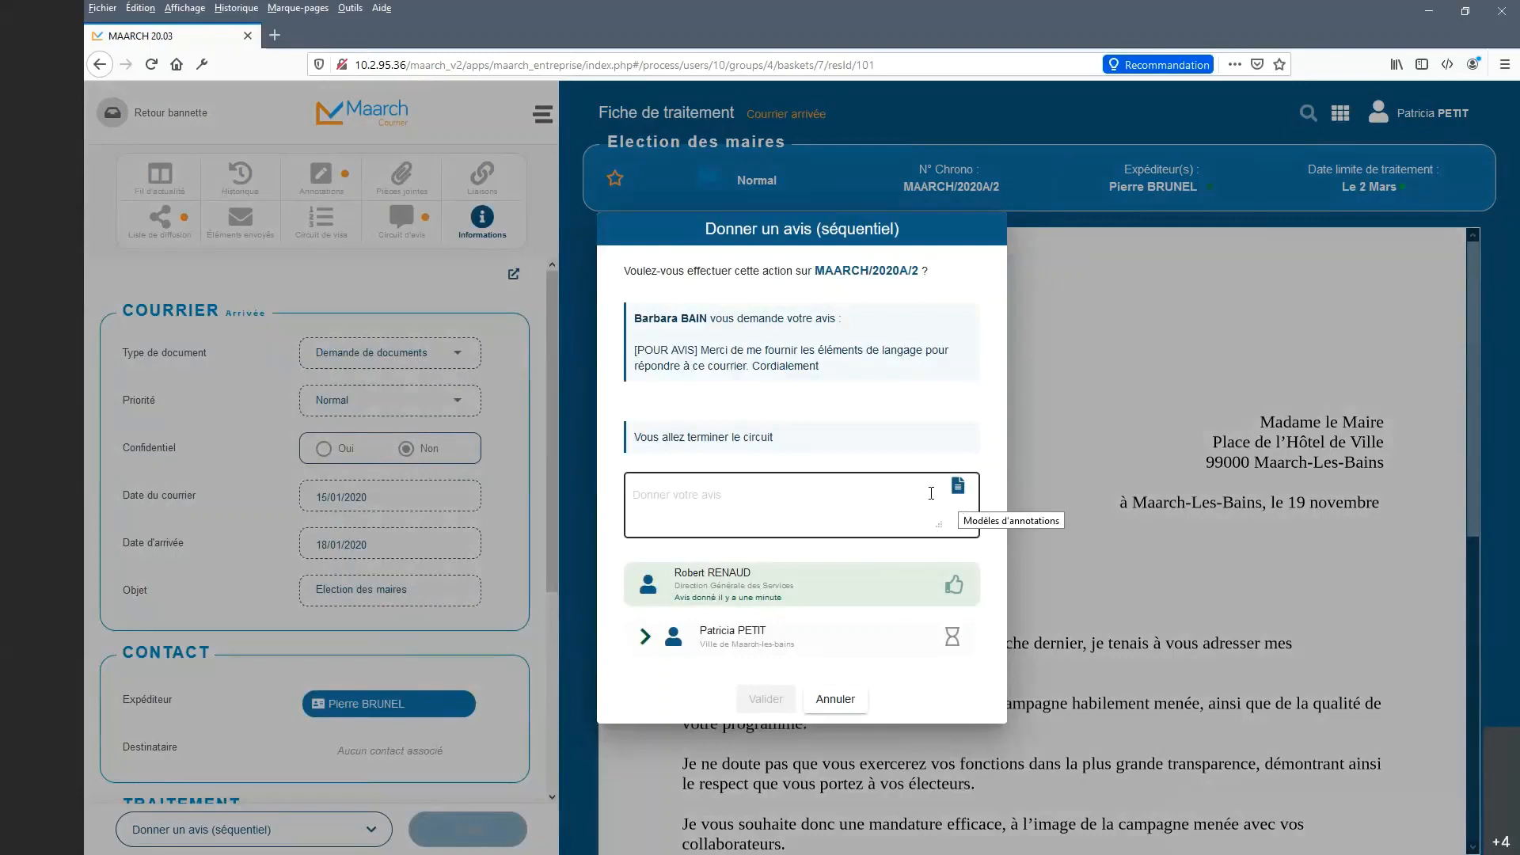
Insert the [AVIS] Avis favorable template, change it to 'défavorablement', and submit the opinion.
drag(820, 368, 635, 350)
click(836, 361)
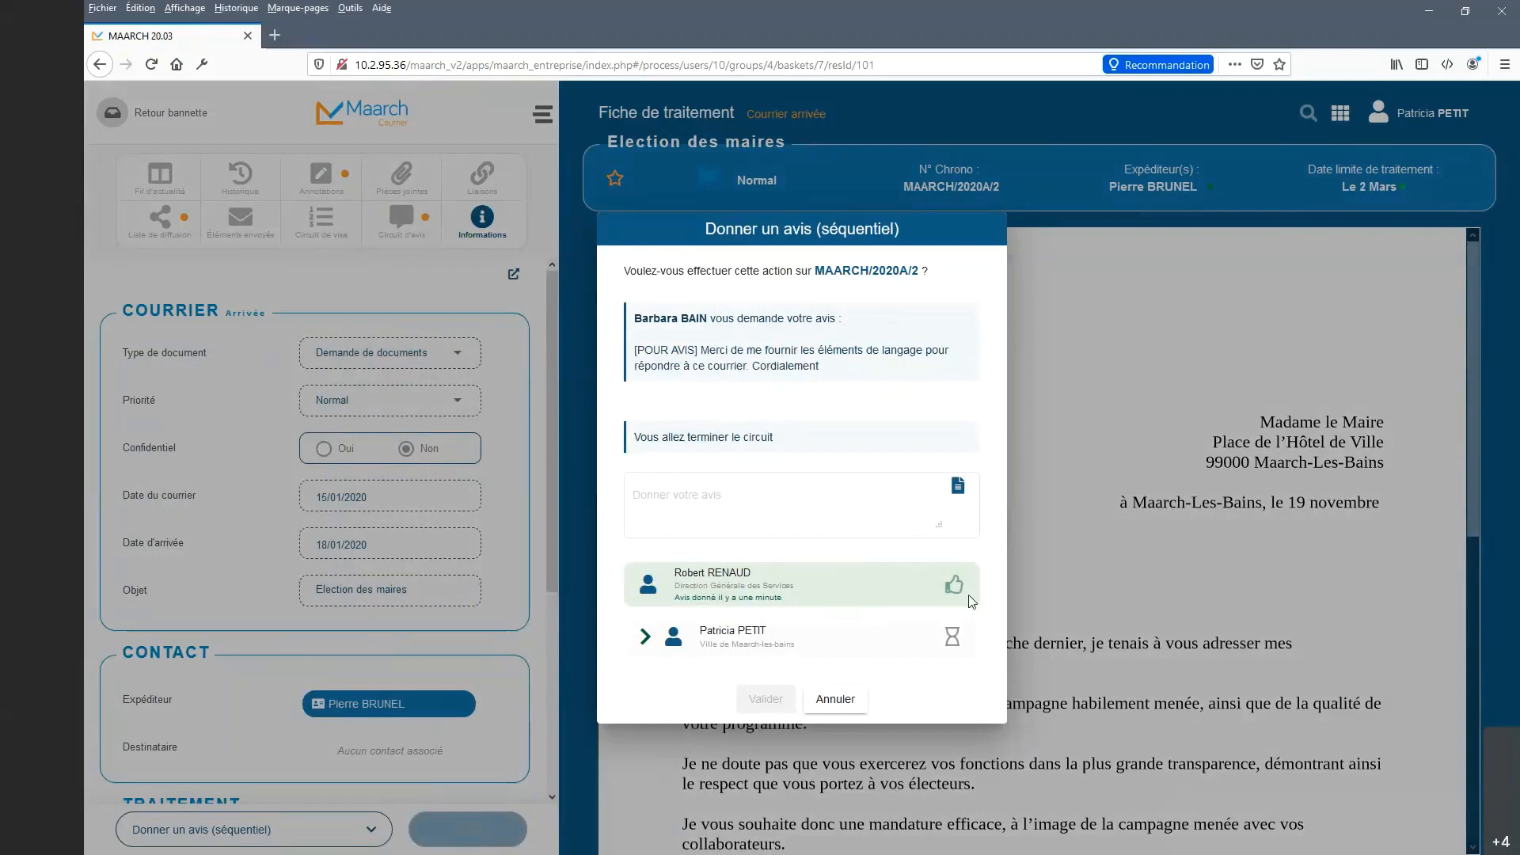
click(959, 491)
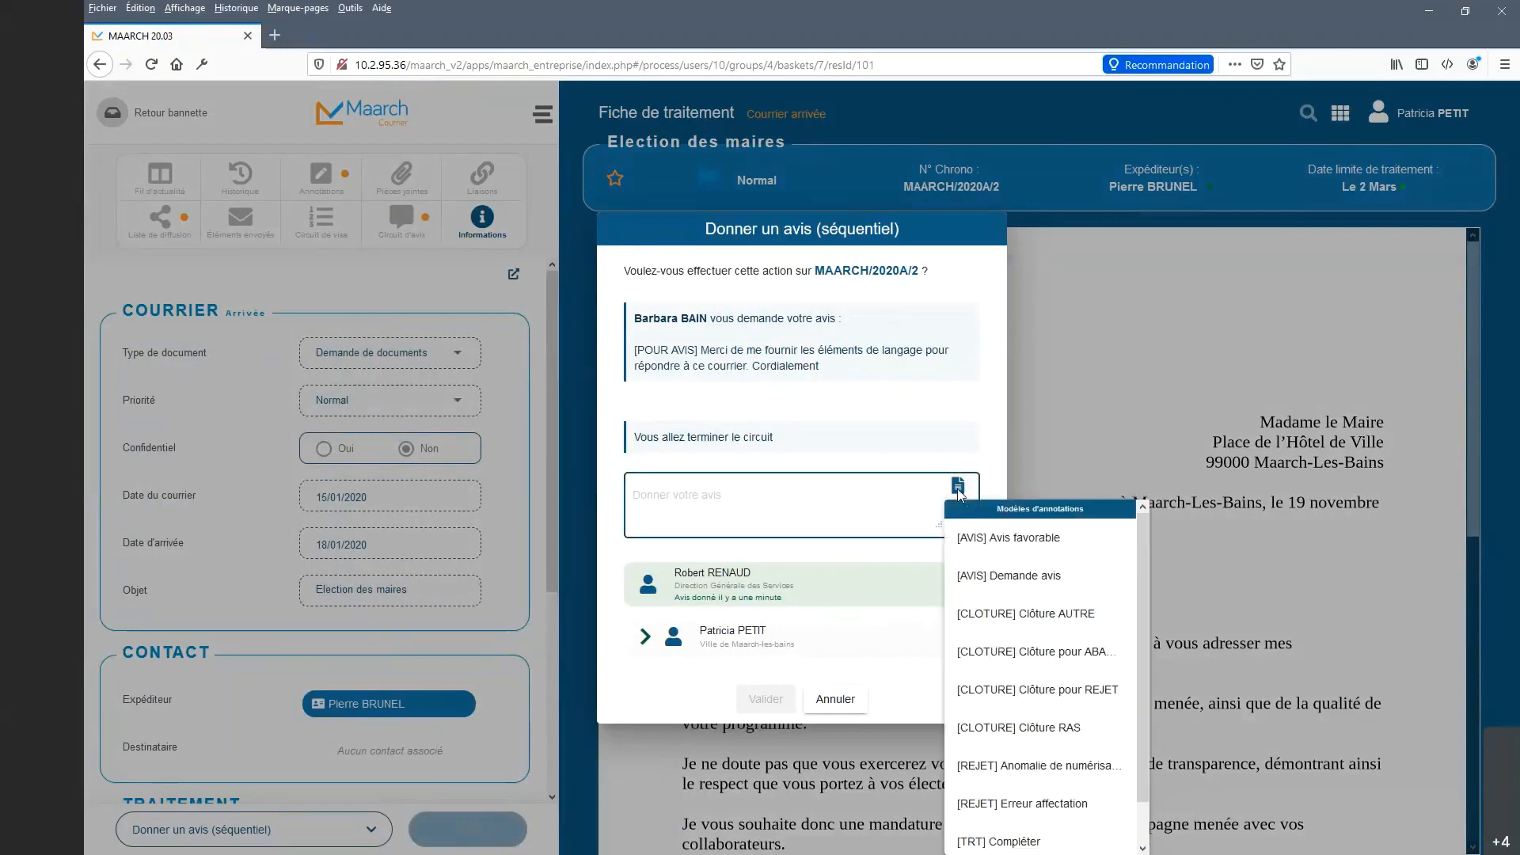
click(999, 549)
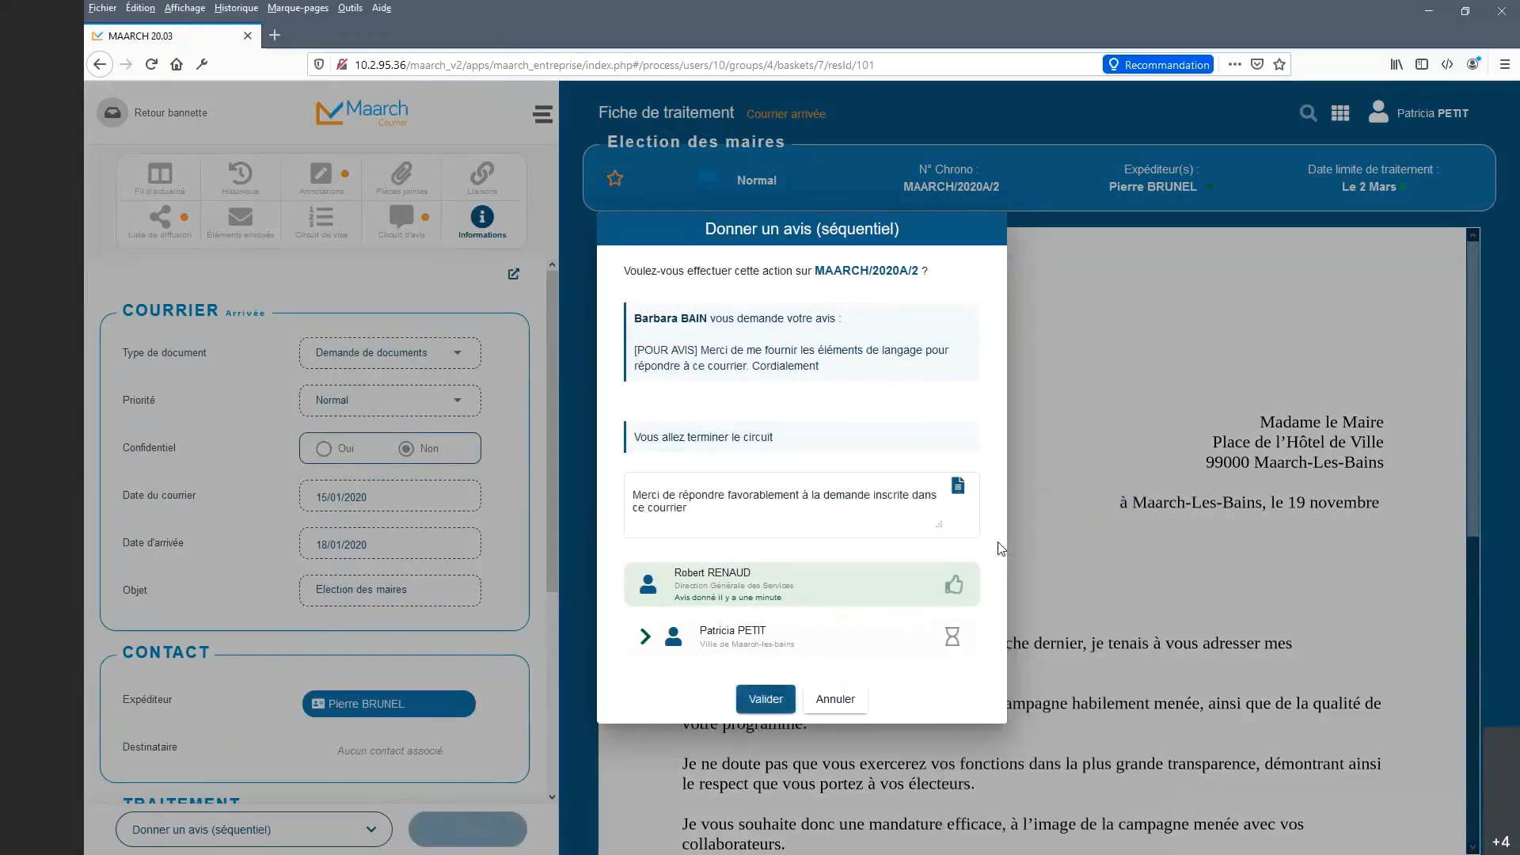
click(780, 518)
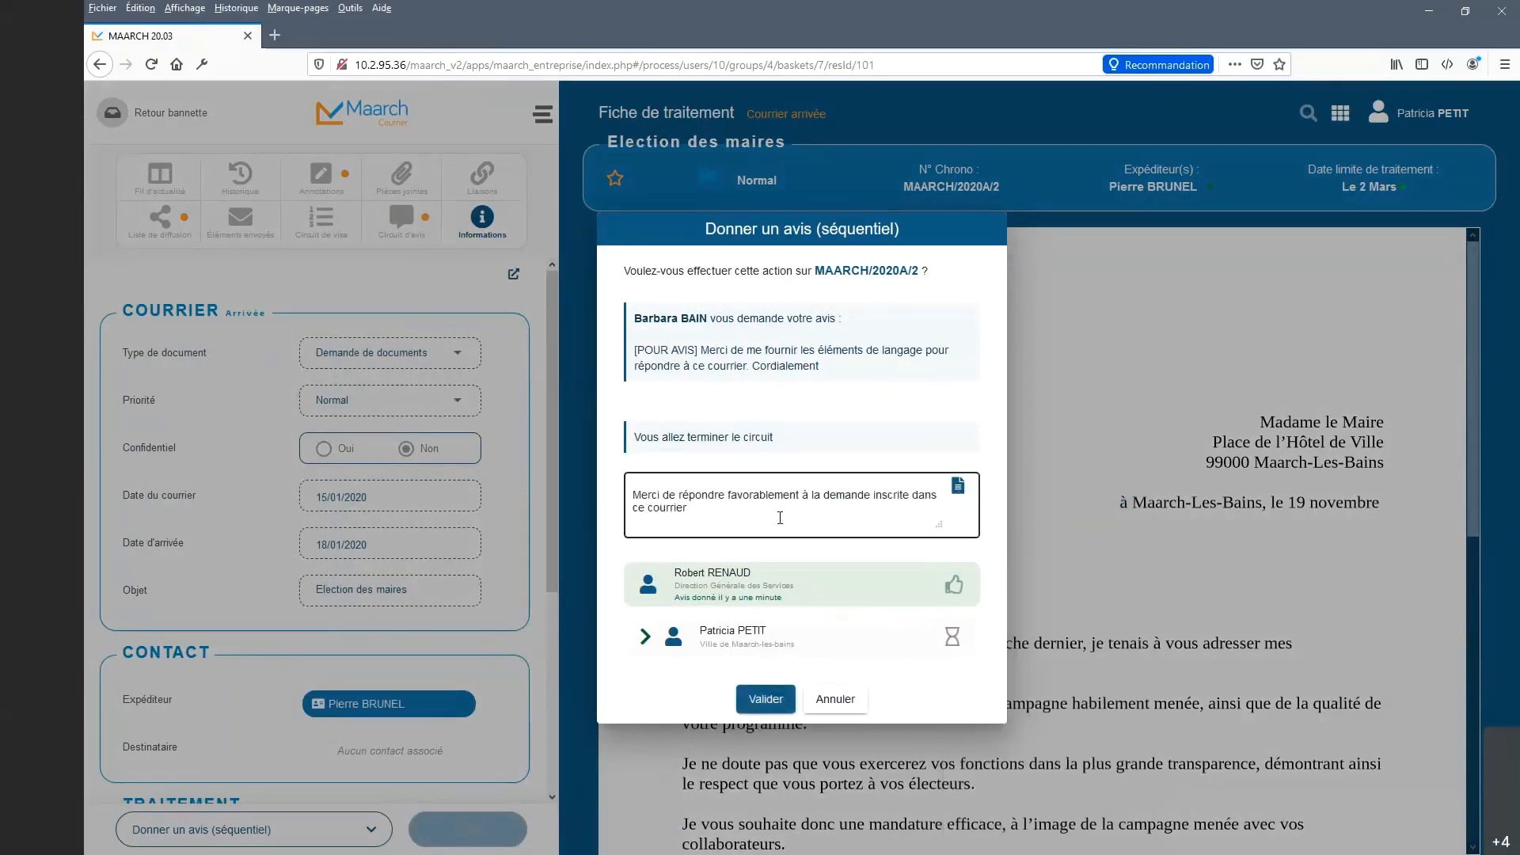
click(765, 495)
text(dé)
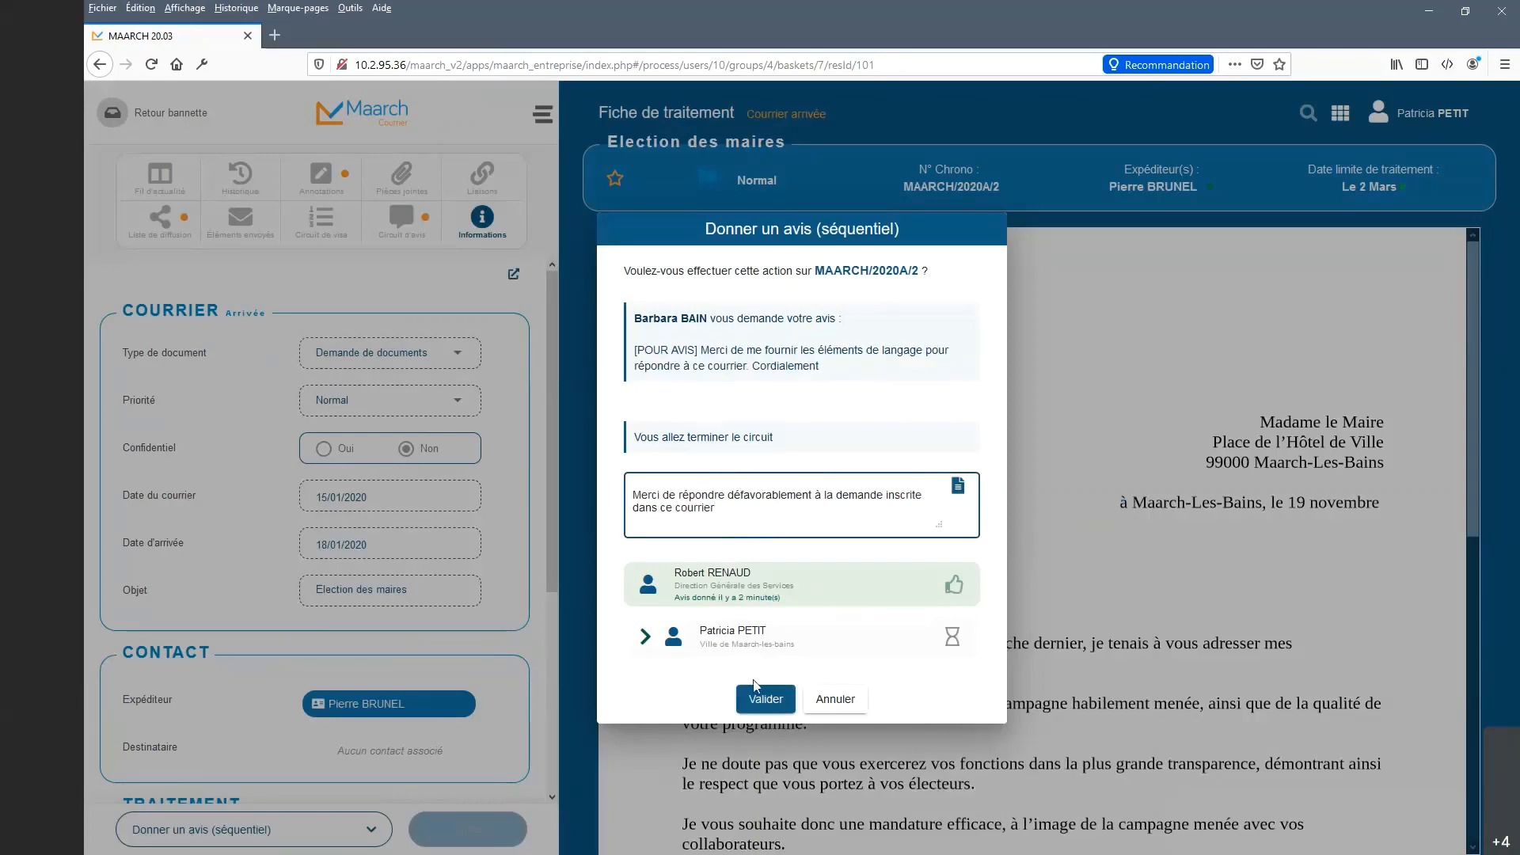
click(766, 700)
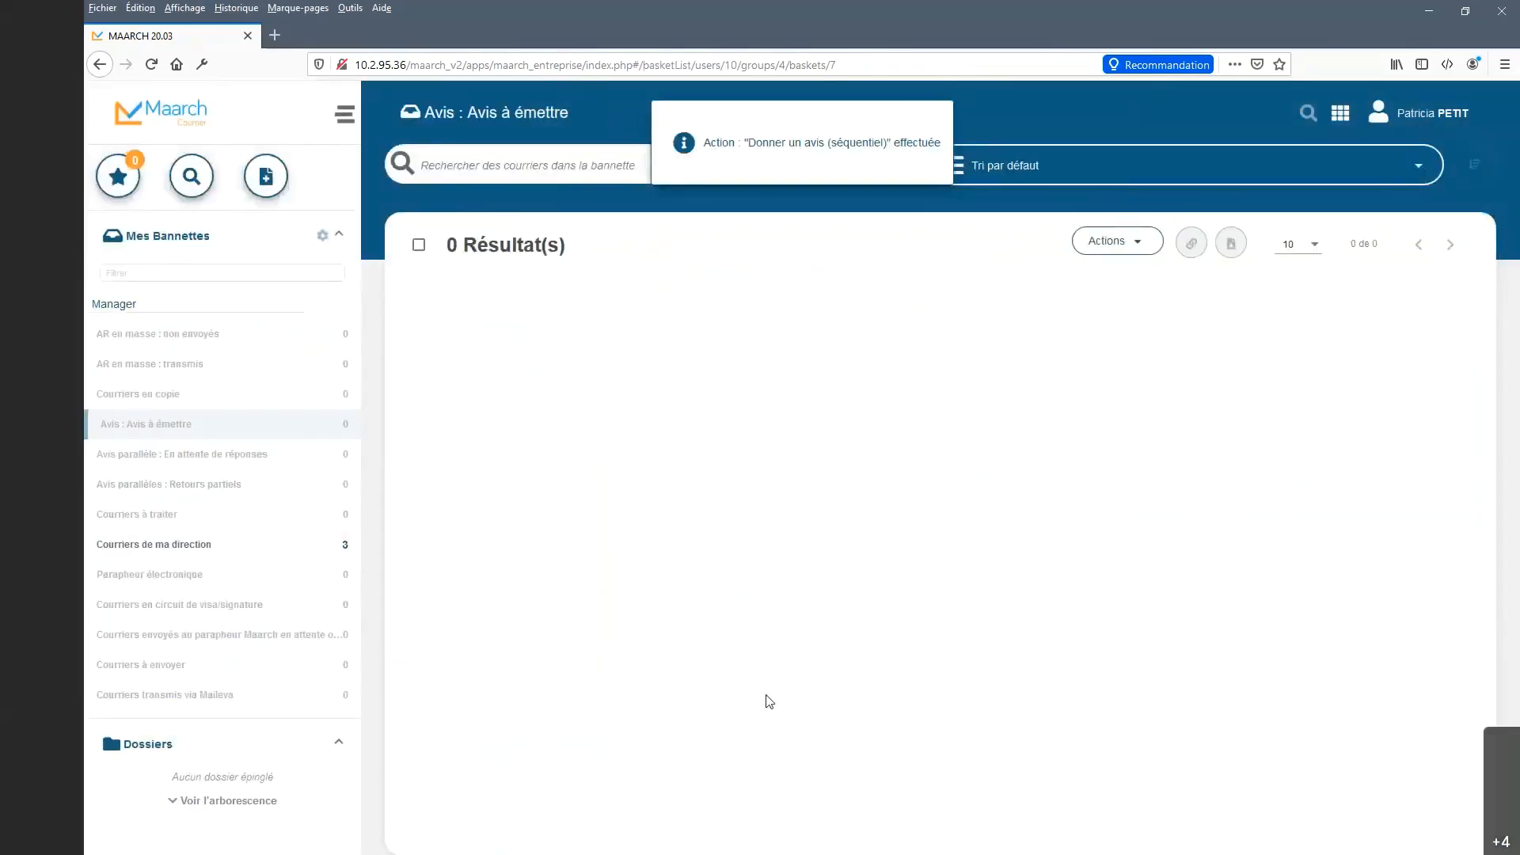
Log out, sign back in with the saved login, and open the Avis séquentiel : Retours basket.
click(1426, 126)
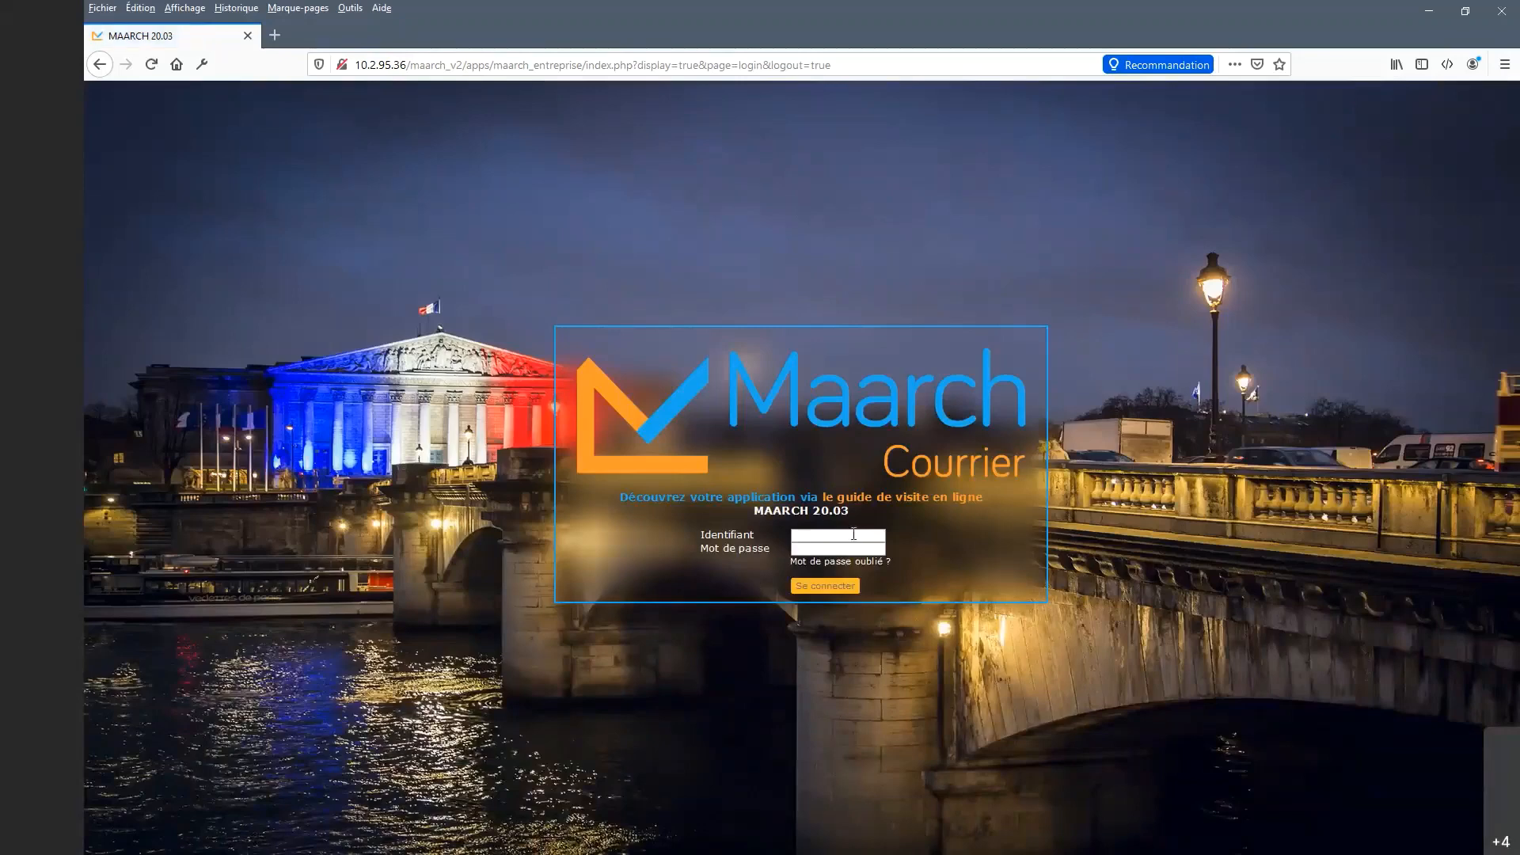
click(853, 535)
click(840, 548)
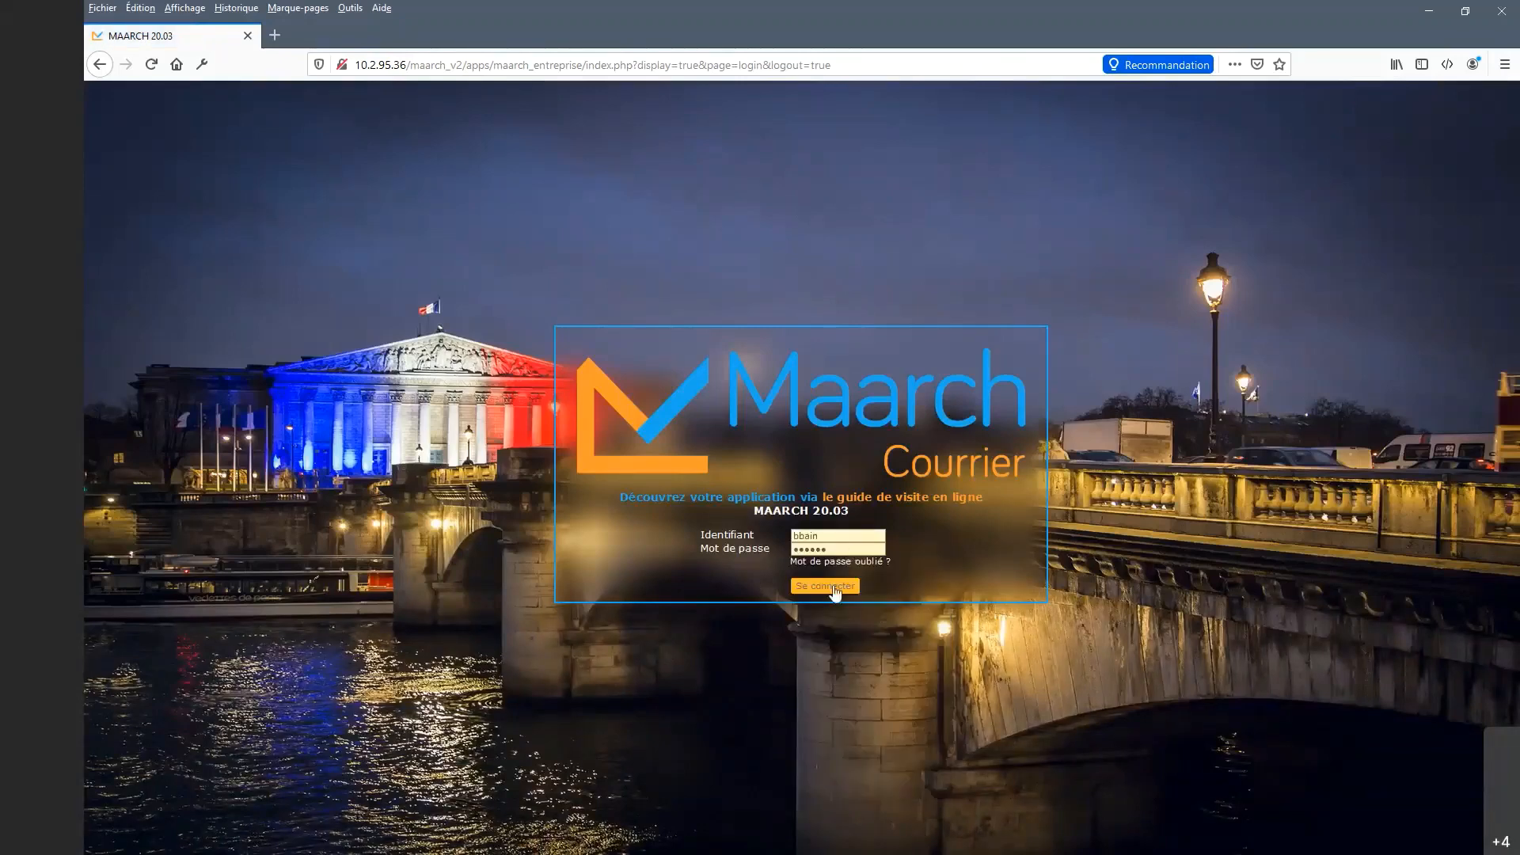
key(Return)
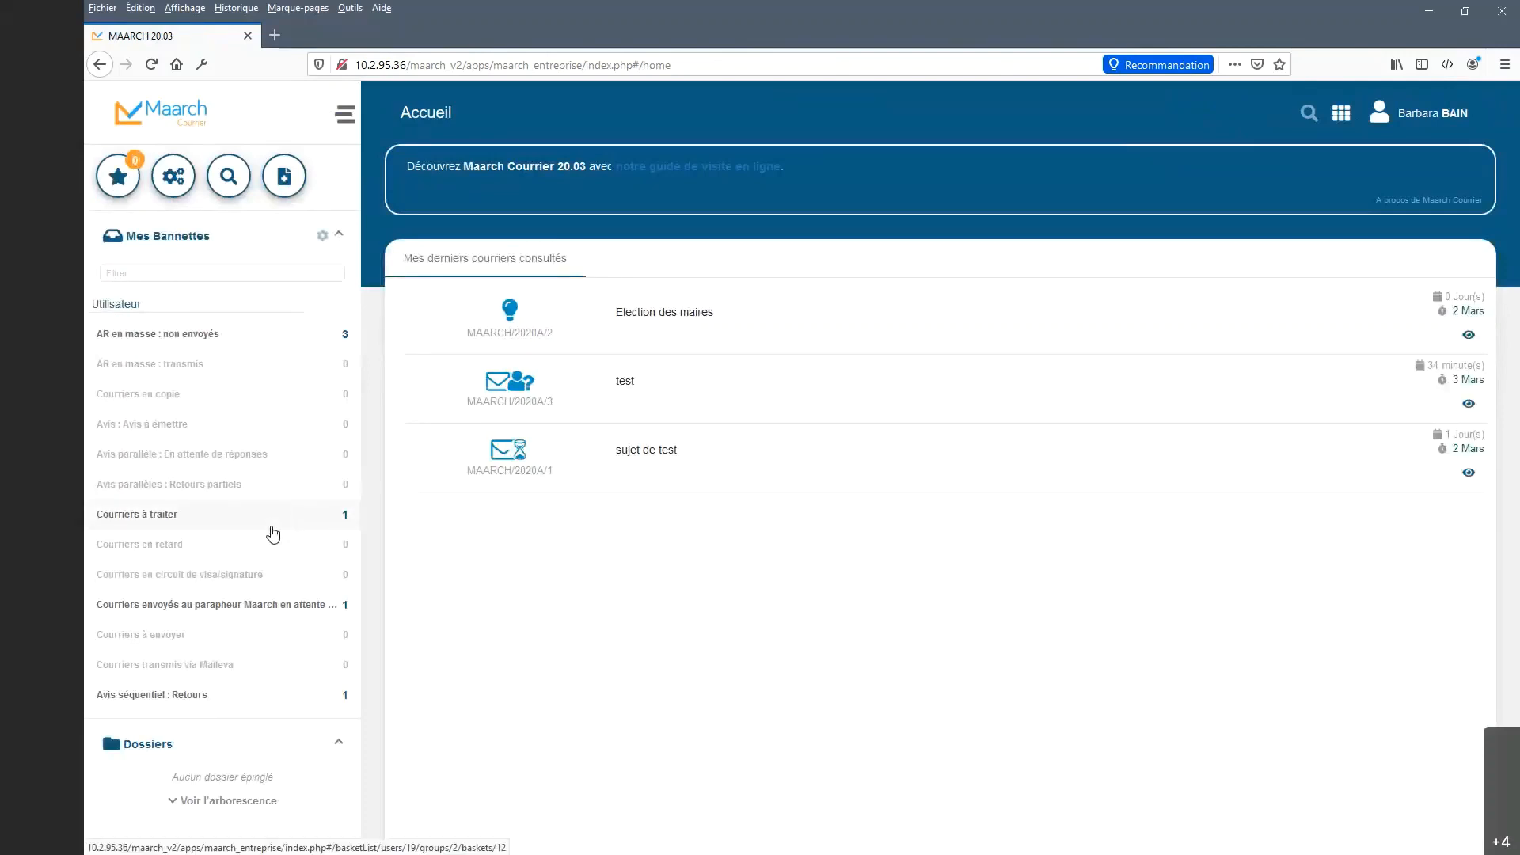
click(219, 696)
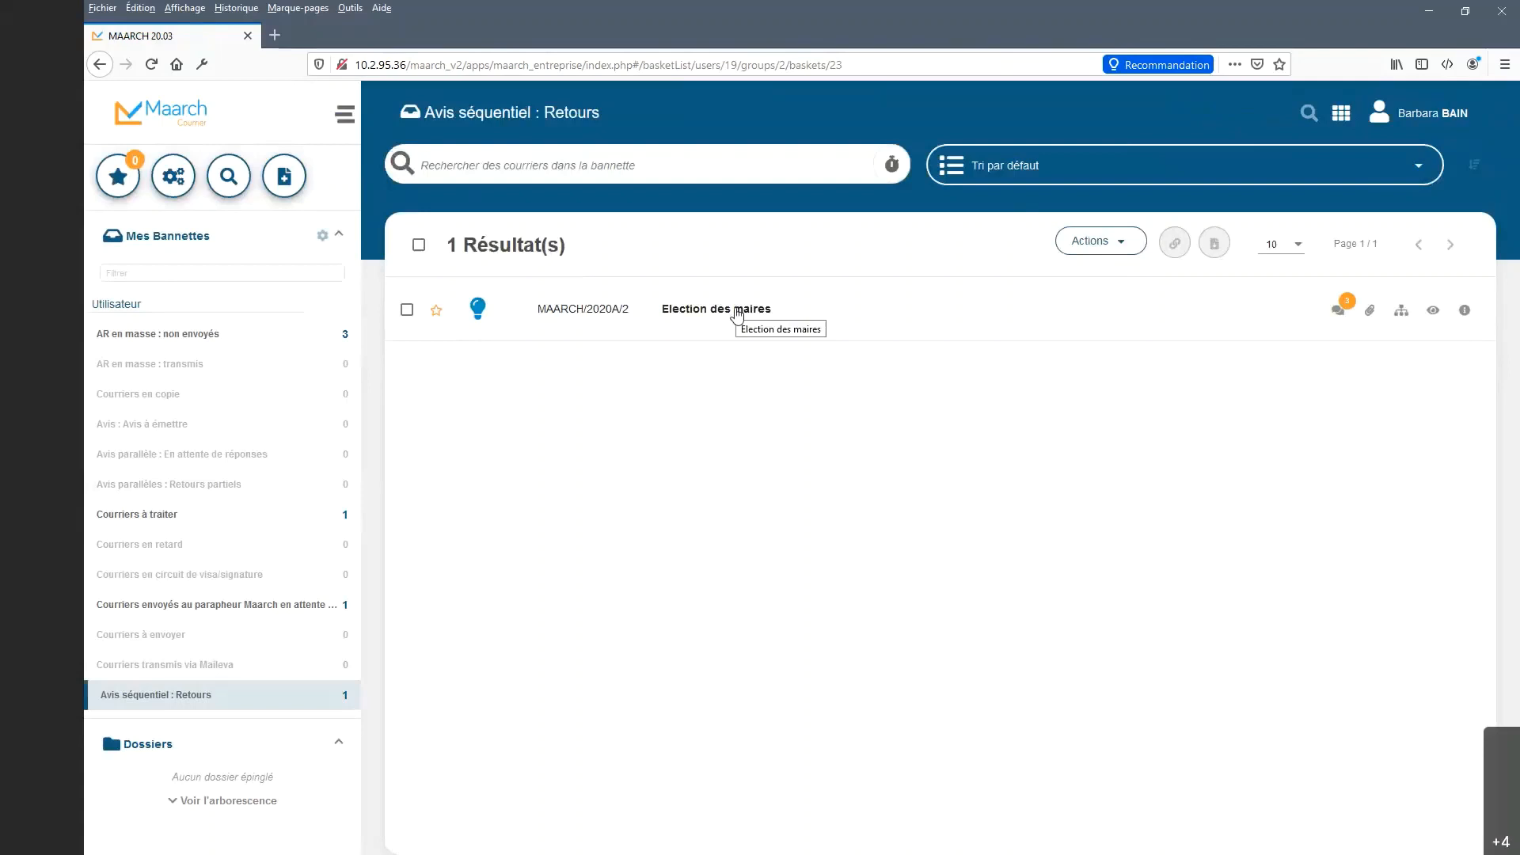
Open the Election des maires mail (MAARCH/2020A/2) and run the Envoyer au parapheur action.
click(737, 315)
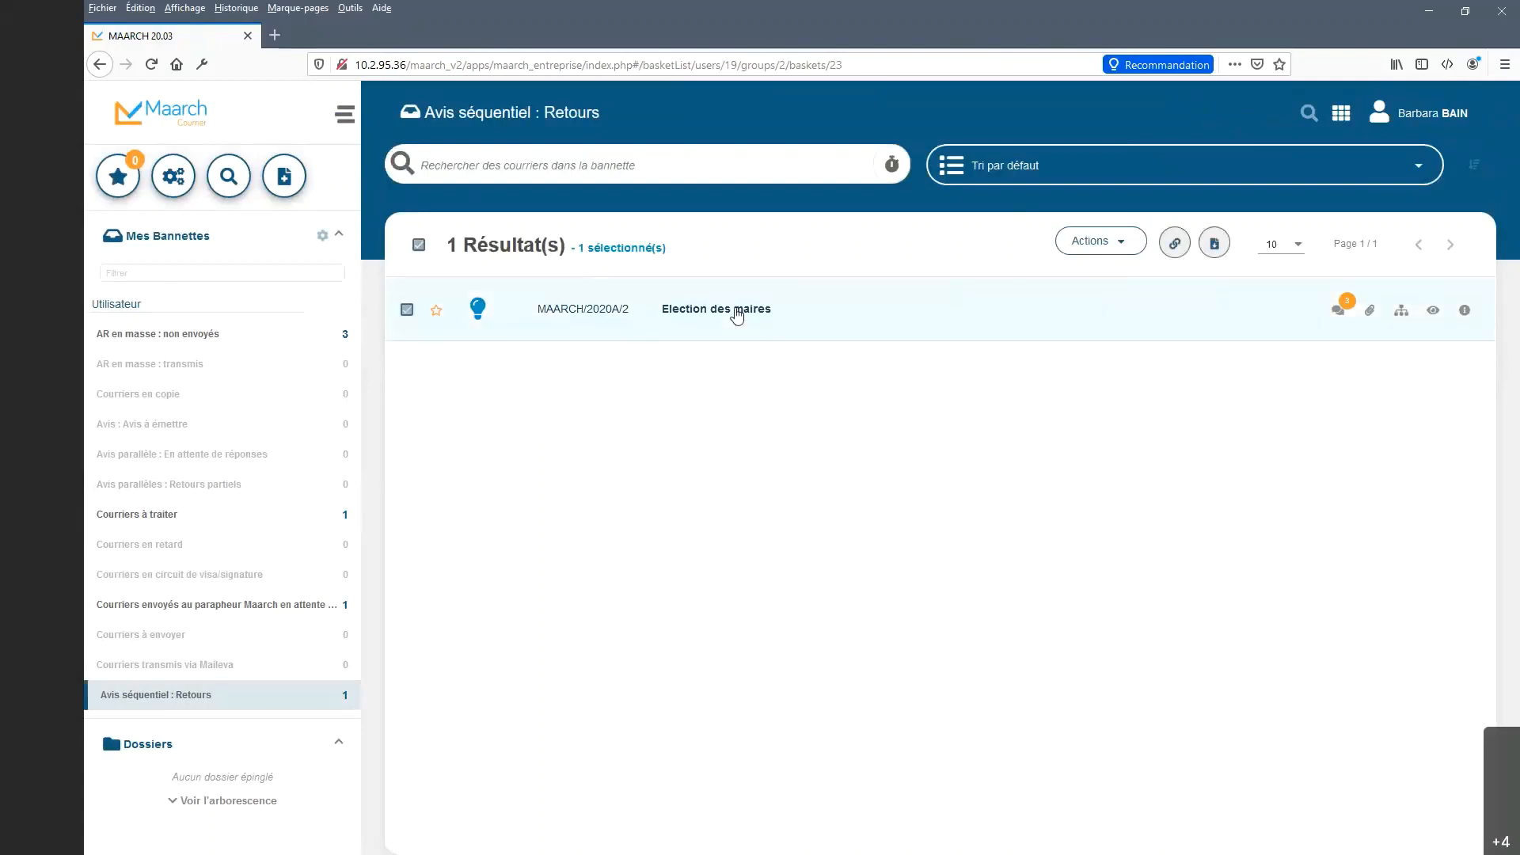
click(736, 310)
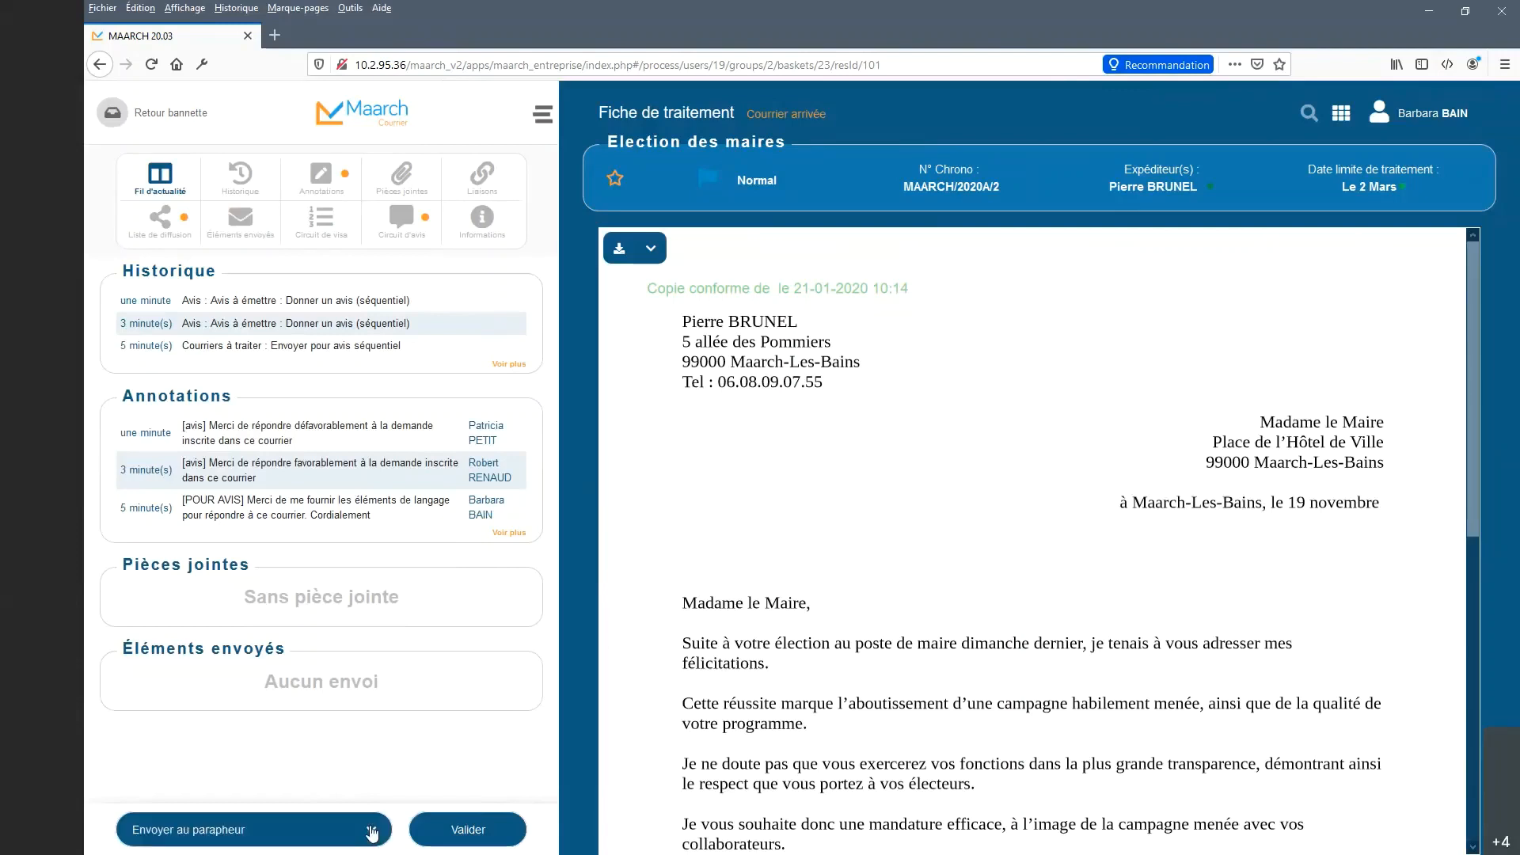
click(372, 832)
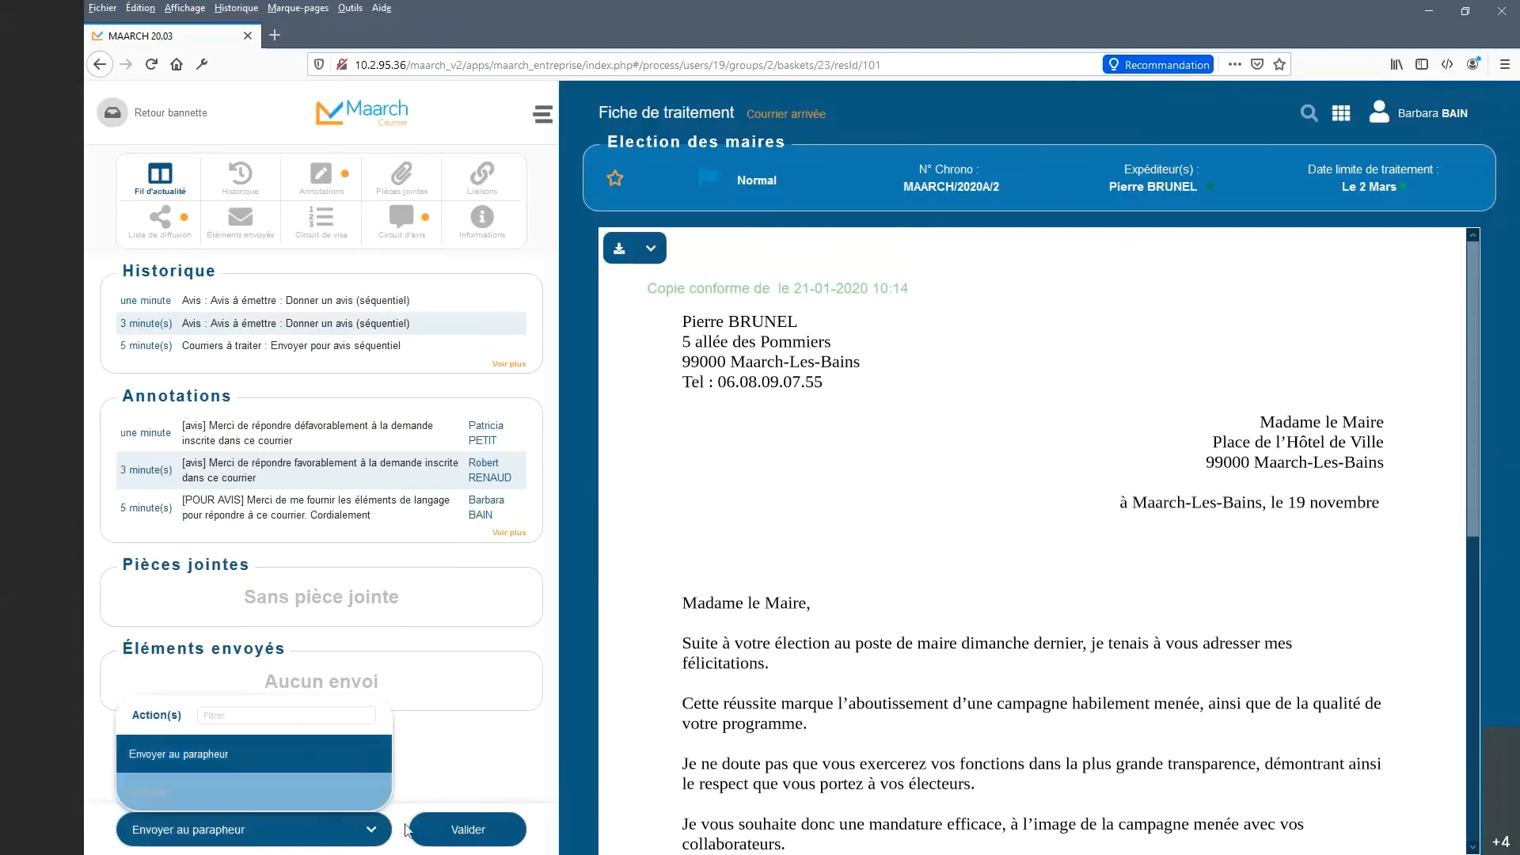
click(480, 838)
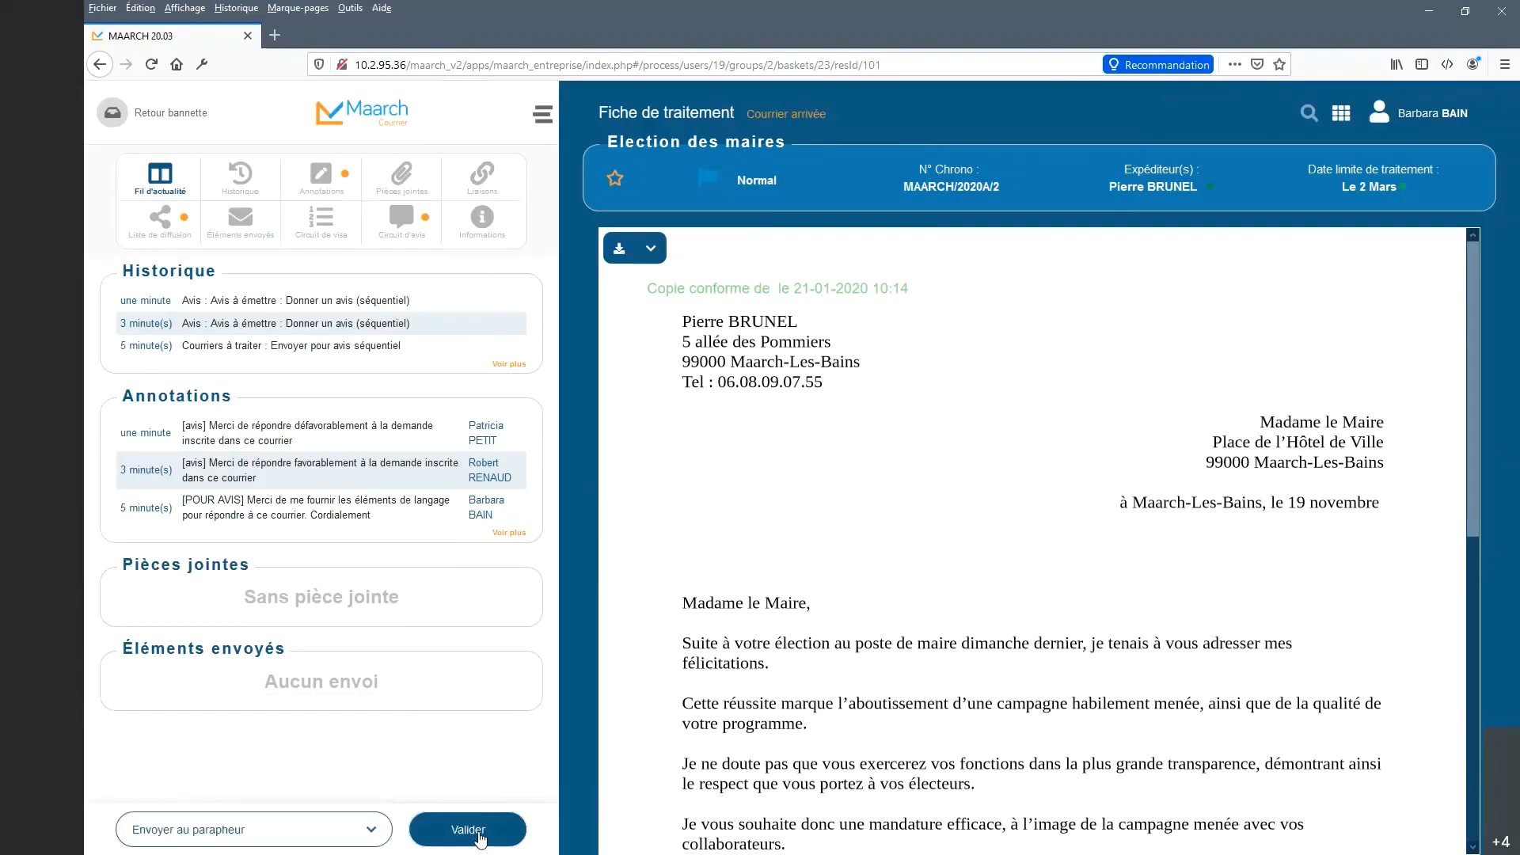
click(468, 829)
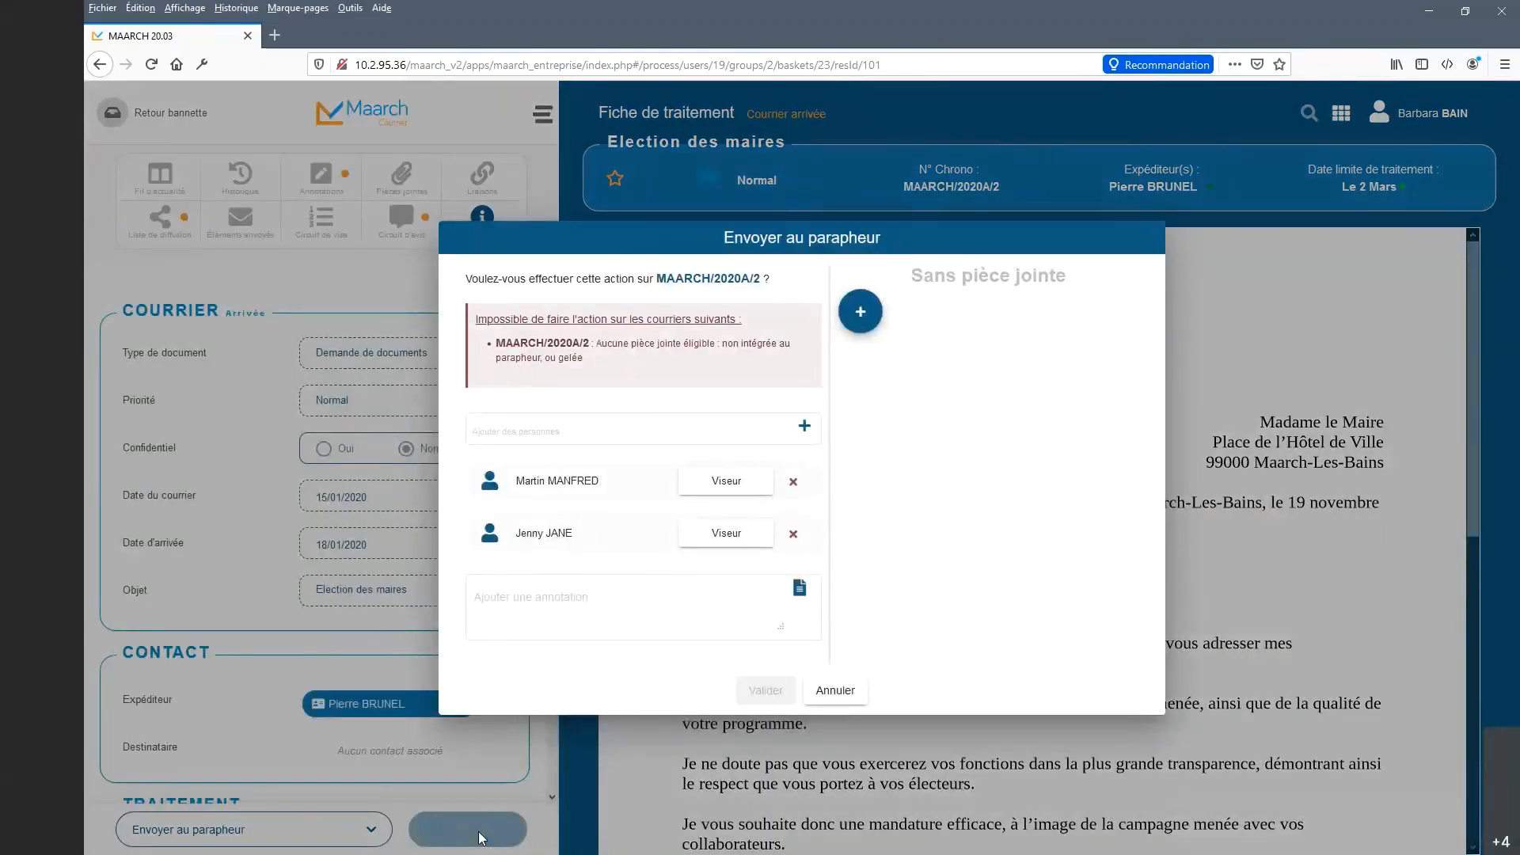
Start creating a new pièce jointe from the Envoyer au parapheur dialog.
click(513, 431)
click(862, 316)
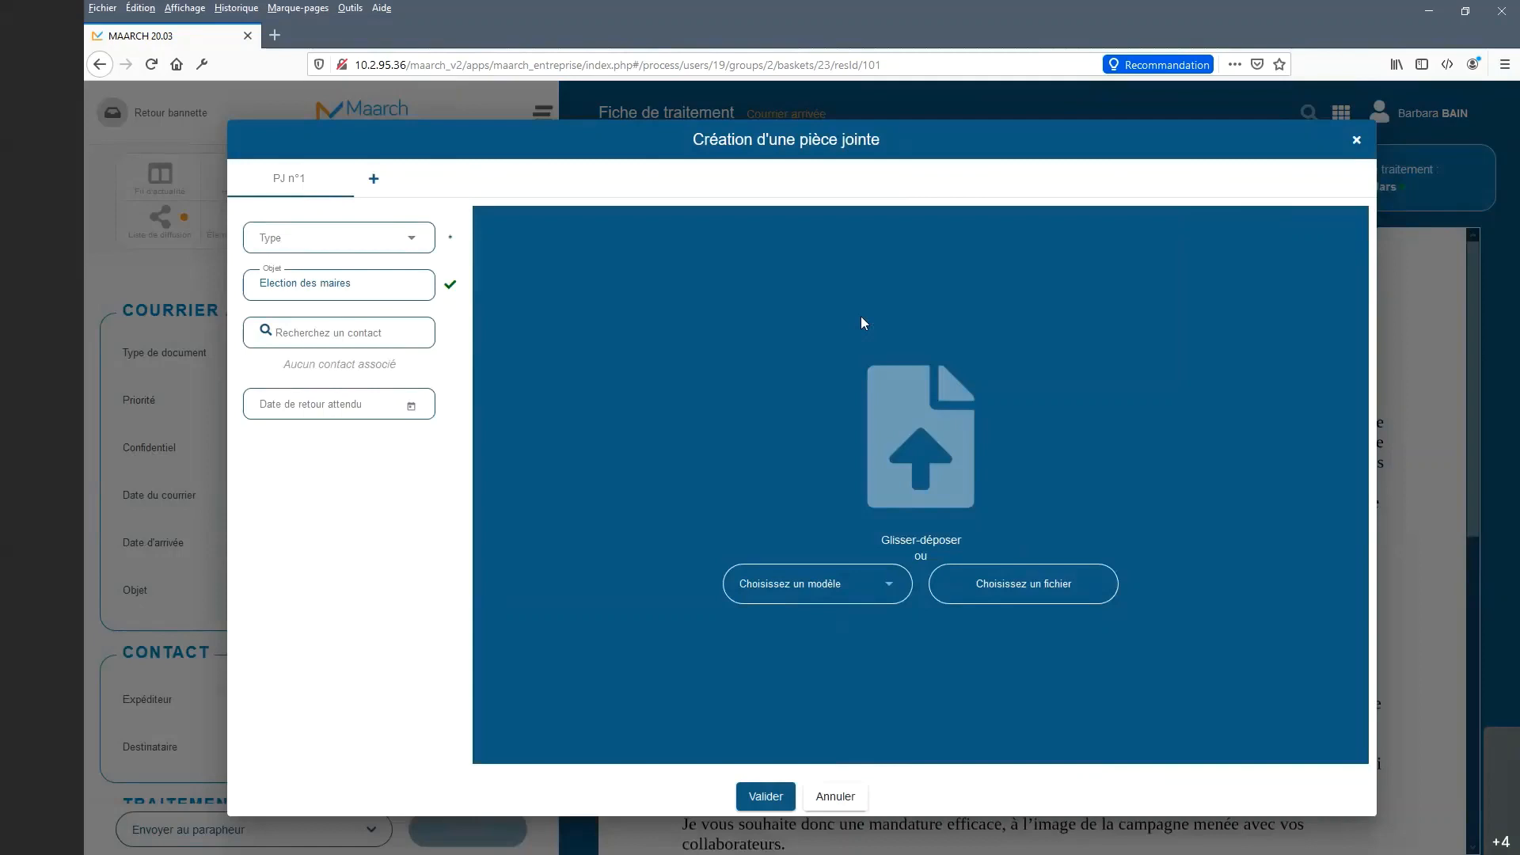
Set the attachment type to Projet de réponse and choose the Test démo template.
click(413, 242)
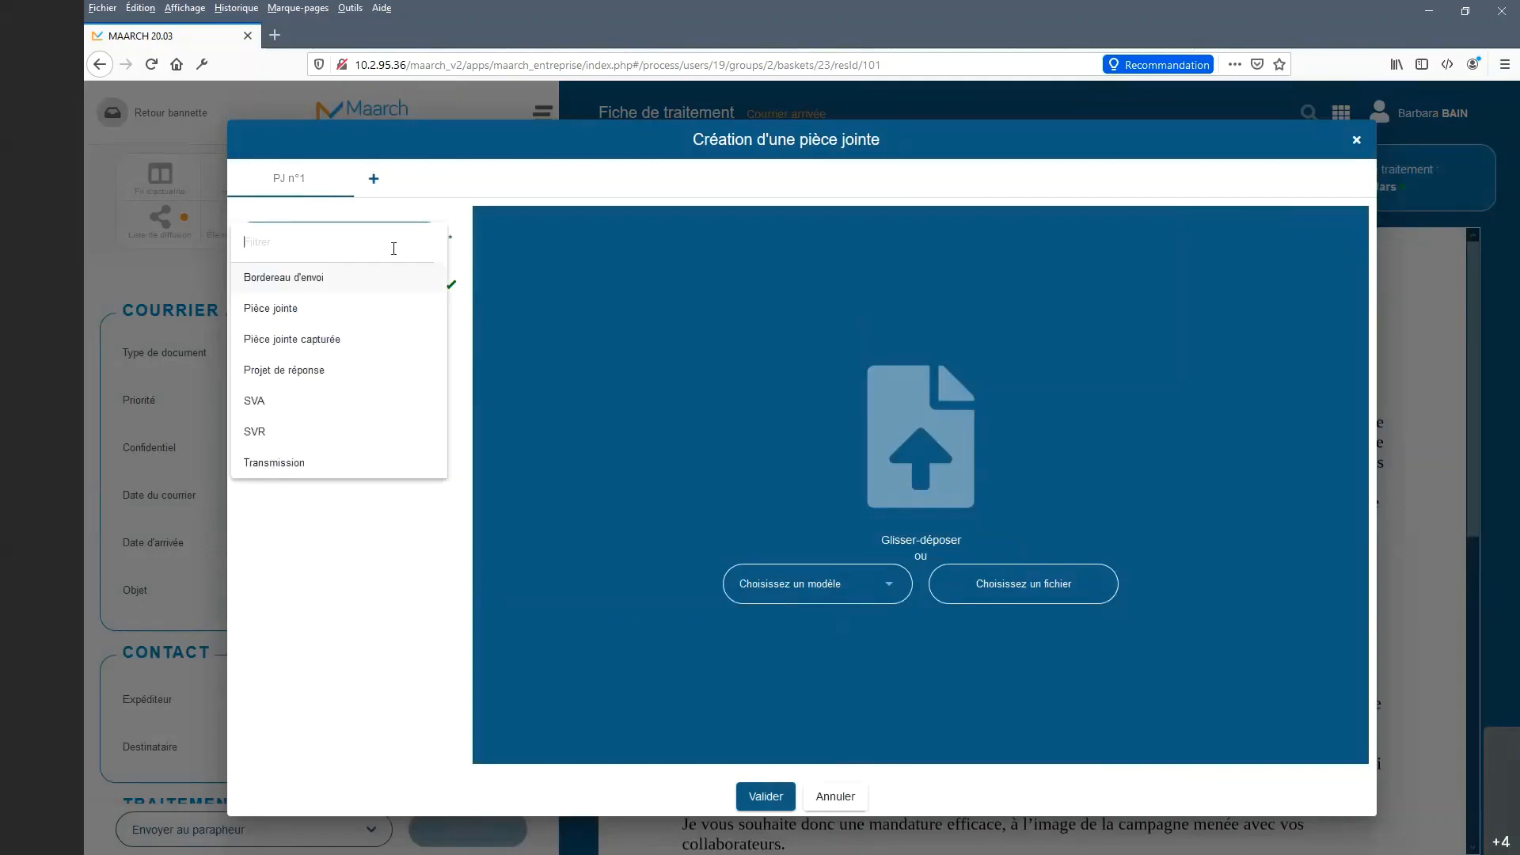
click(362, 369)
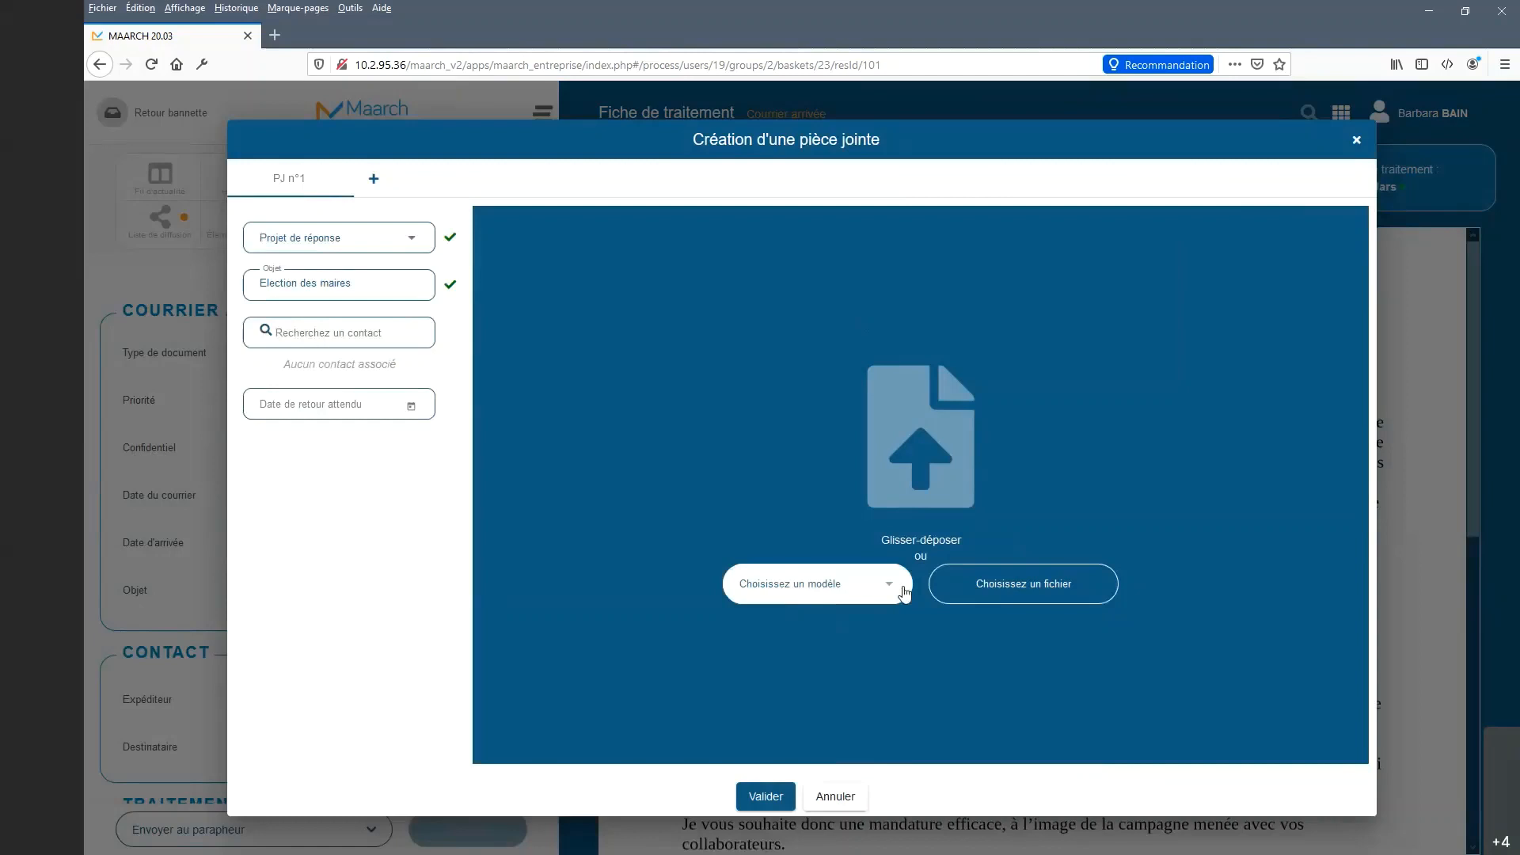
click(895, 590)
scroll(893, 682, down, 5)
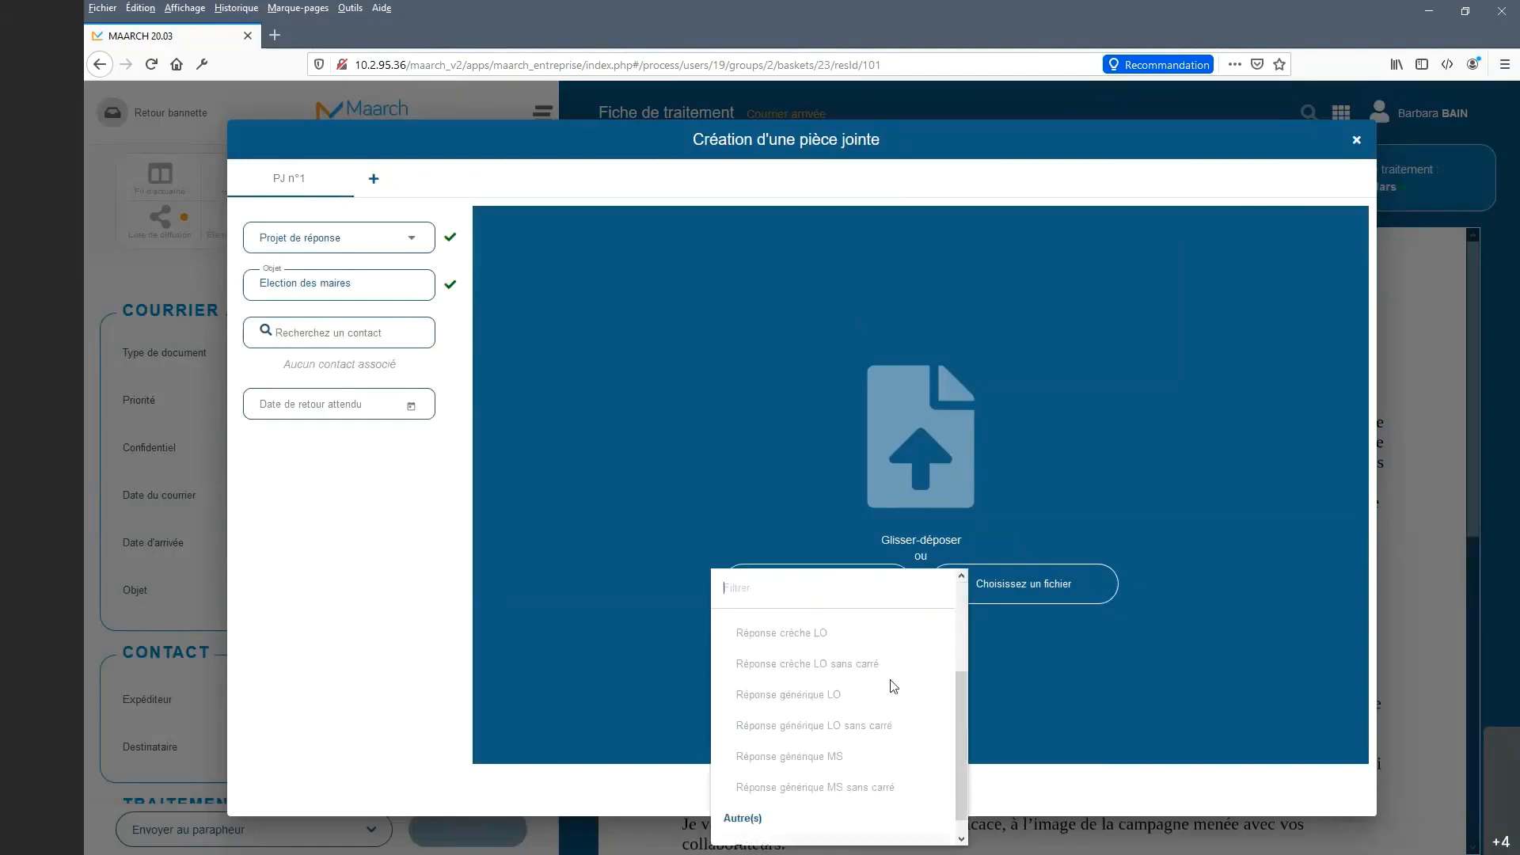
click(844, 831)
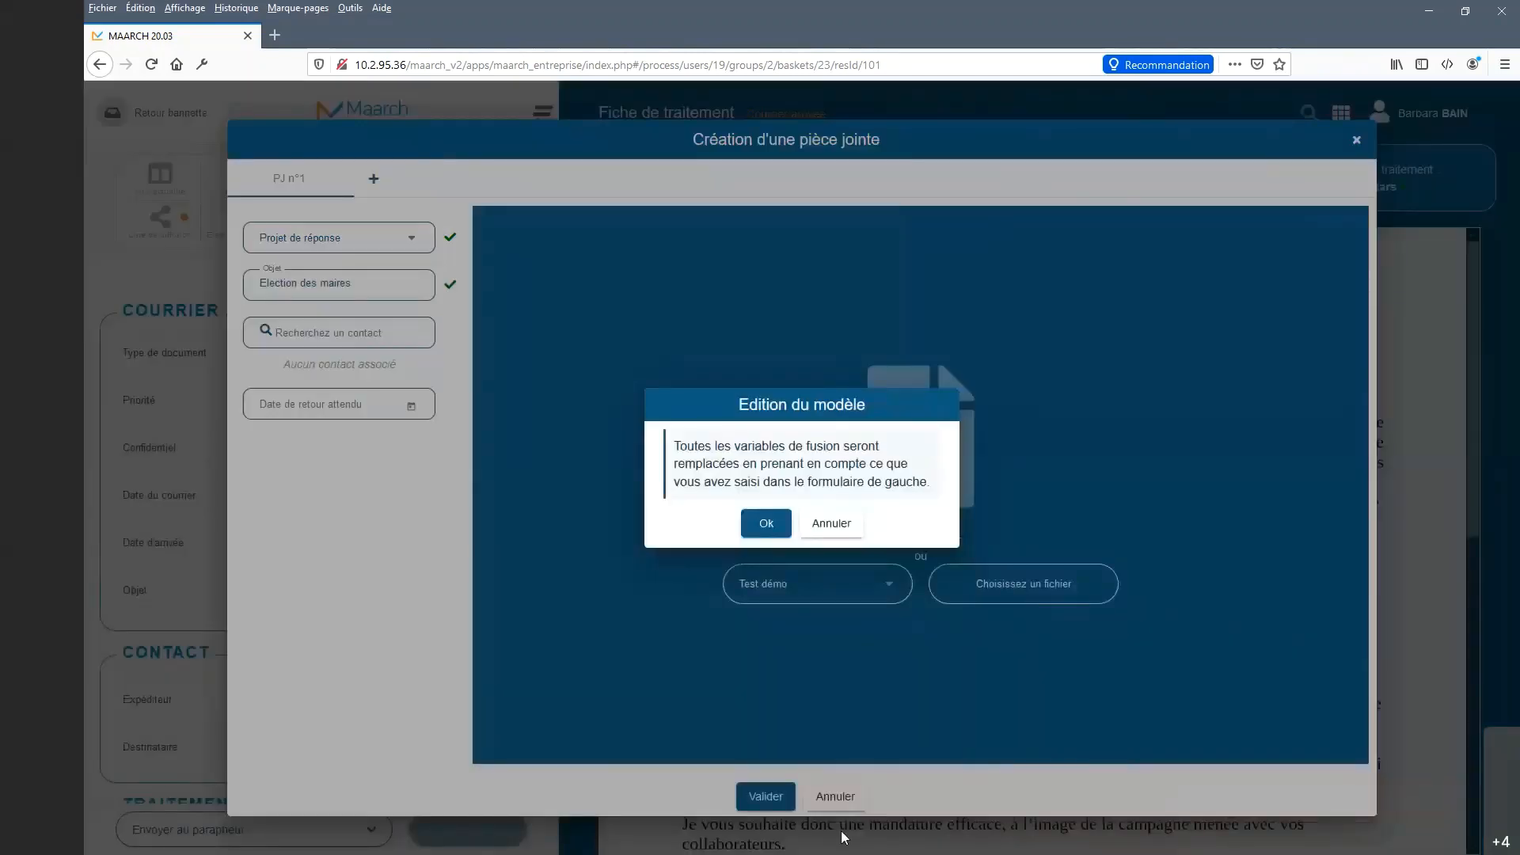
Accept the template merge and expand the letter editor to full screen.
click(766, 524)
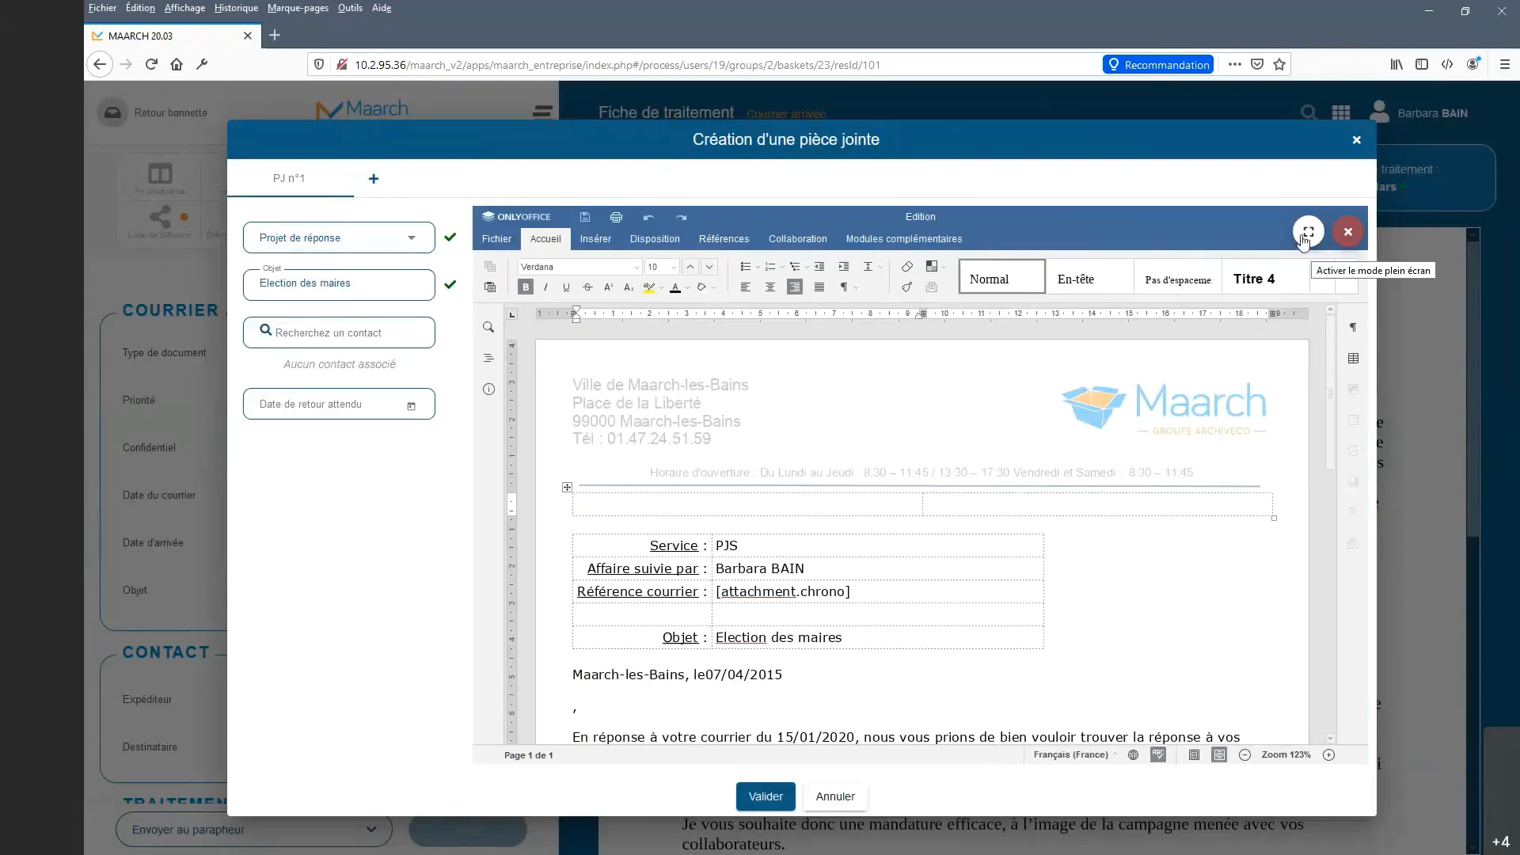
click(1309, 238)
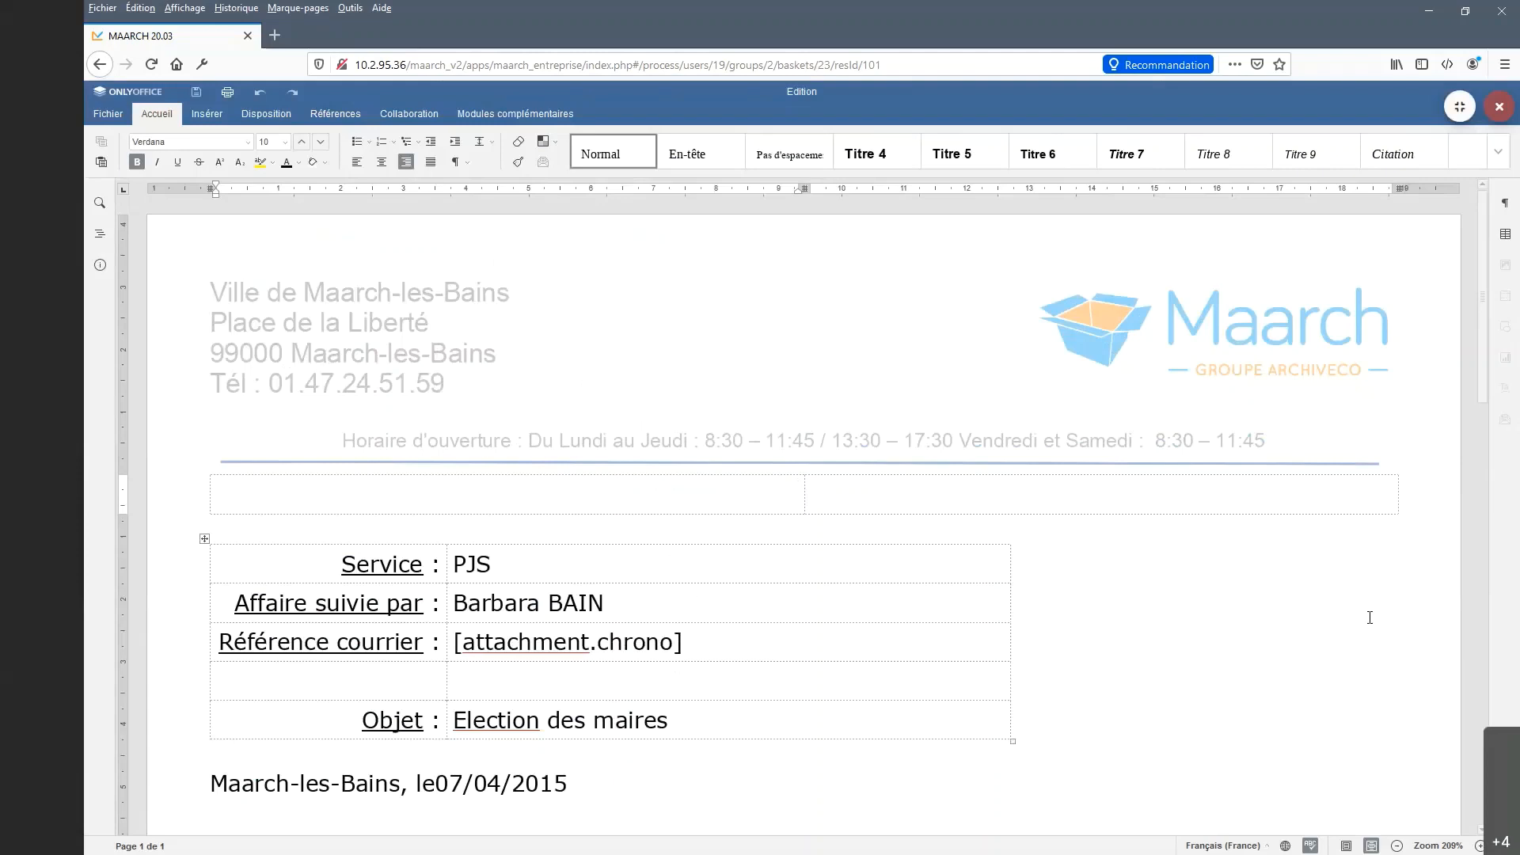
scroll(1368, 615, down, 3)
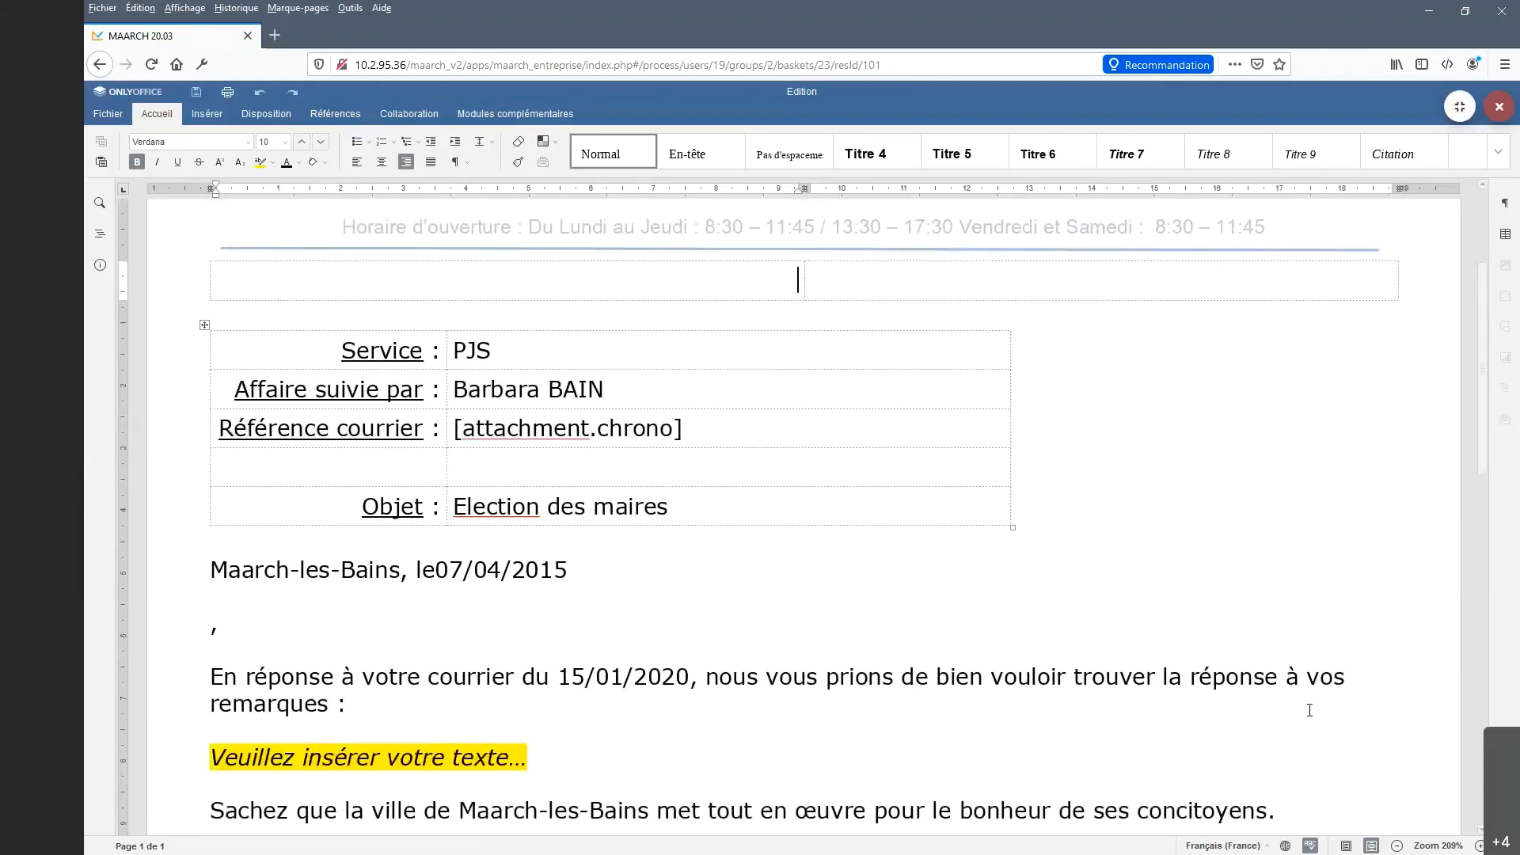
scroll(1310, 710, down, 5)
scroll(1309, 710, up, 7)
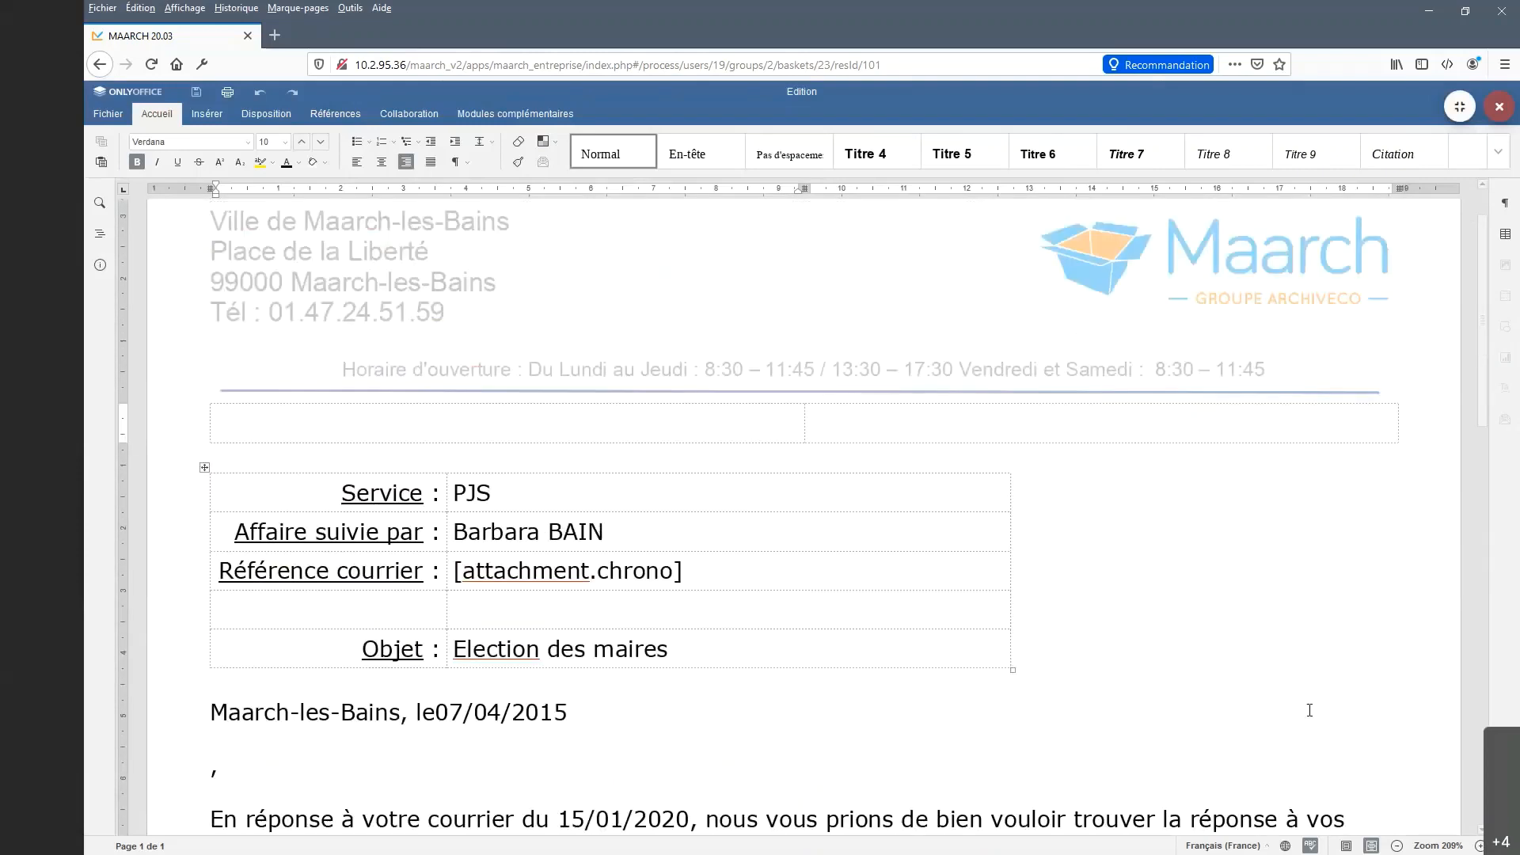
scroll(1310, 711, up, 1)
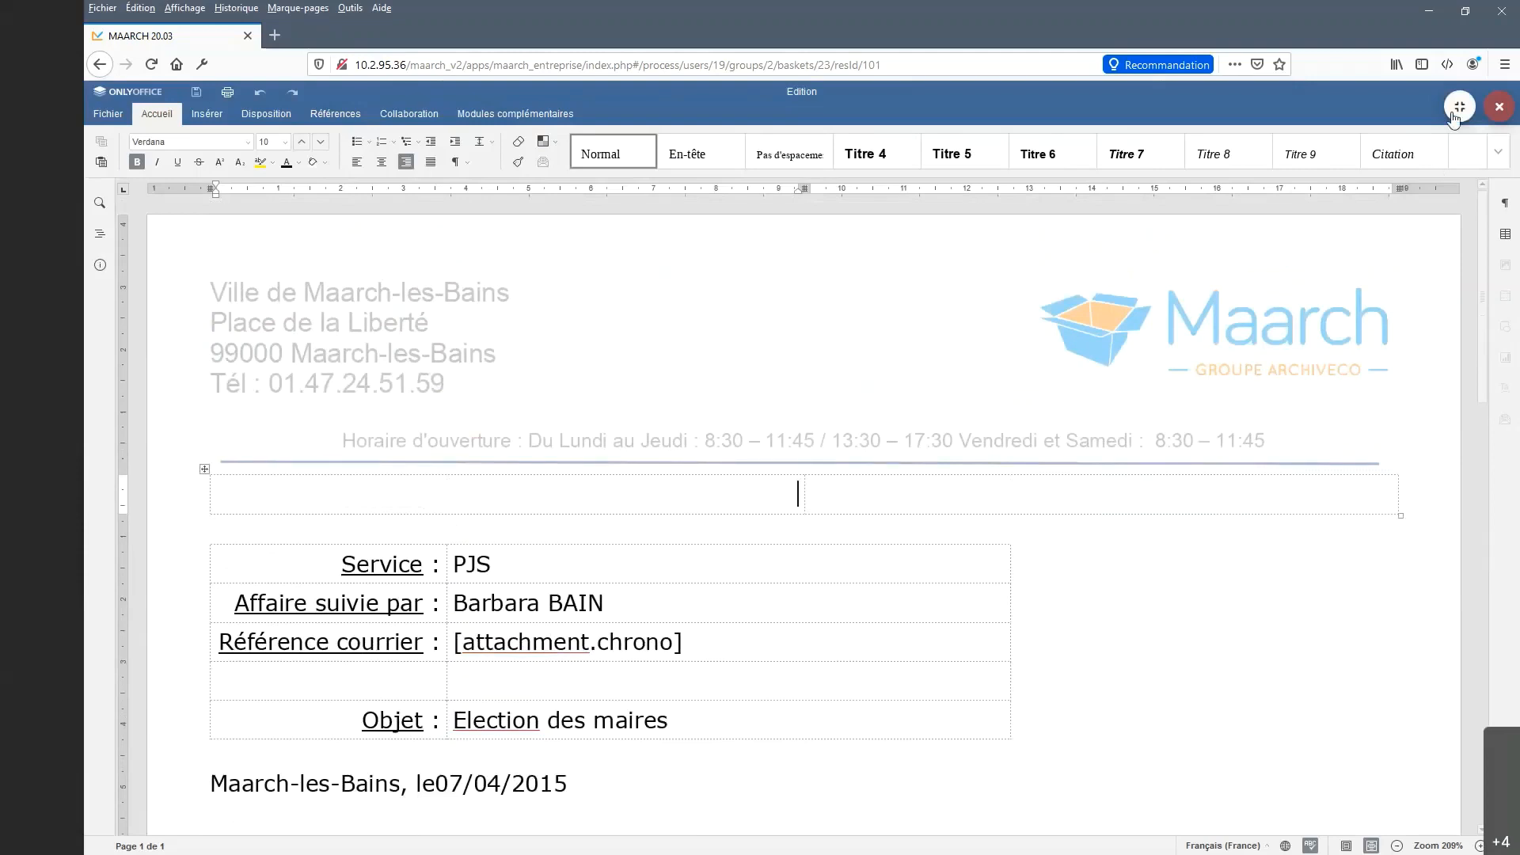
scroll(953, 667, down, 4)
Replace the yellow placeholder with a non-italic 'Ma réponse.' line and leave full screen.
click(249, 689)
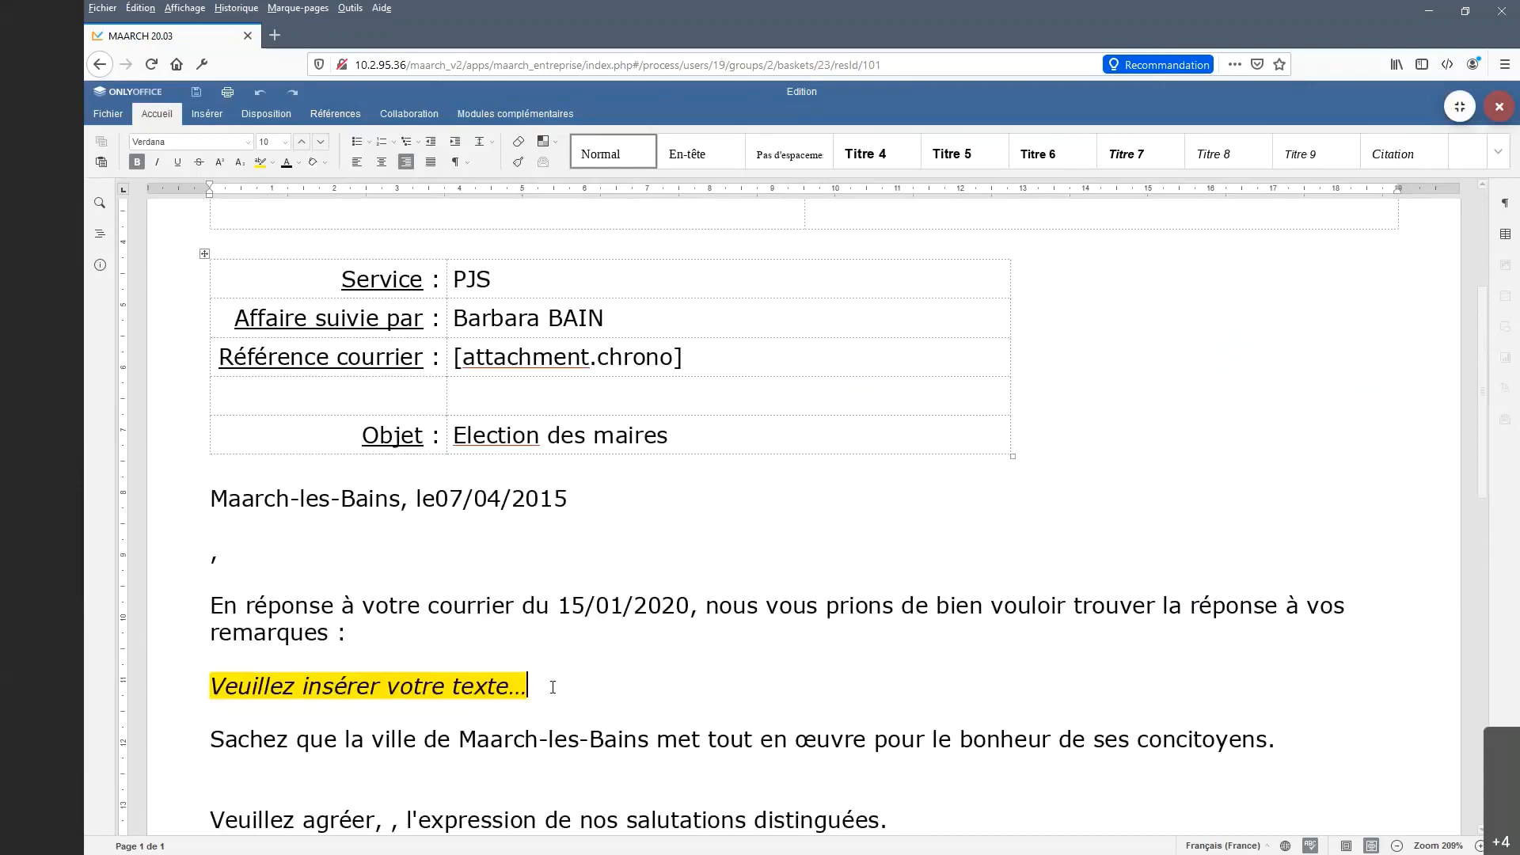
key(Delete)
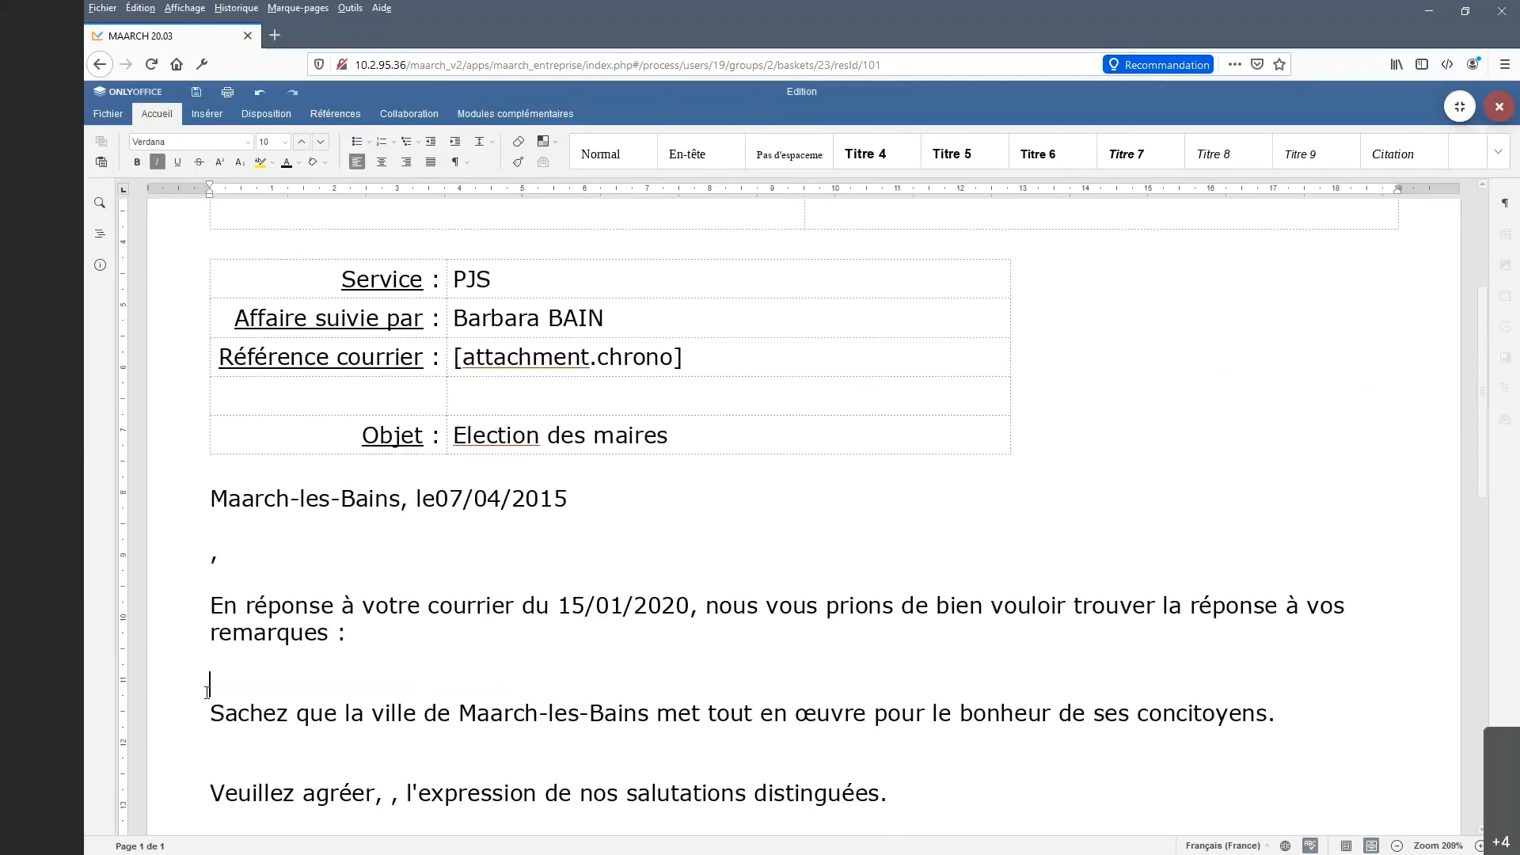
text(Ma réponse)
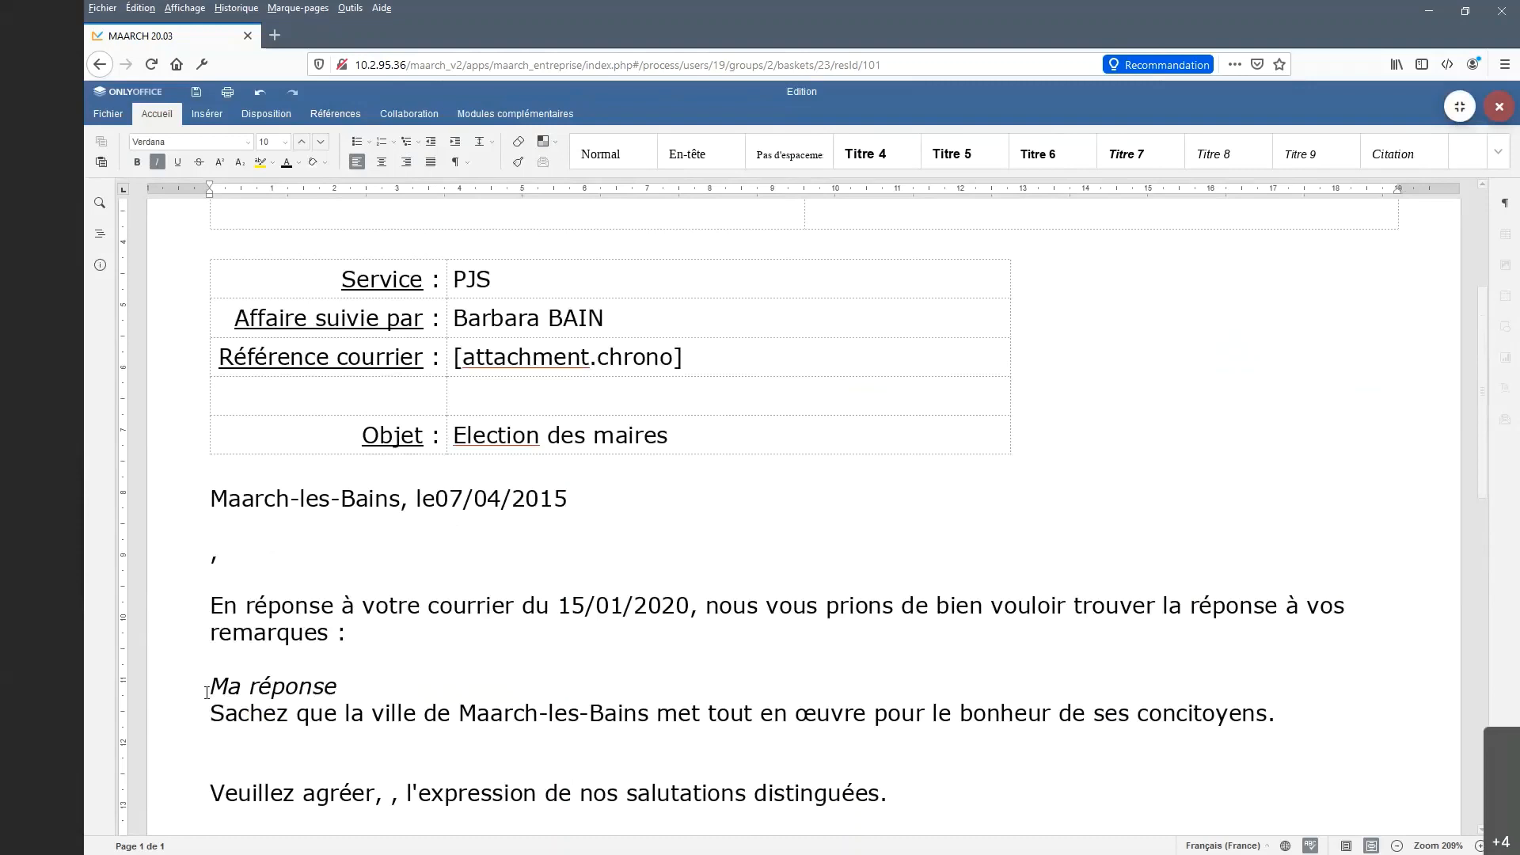
text(.)
key(Return)
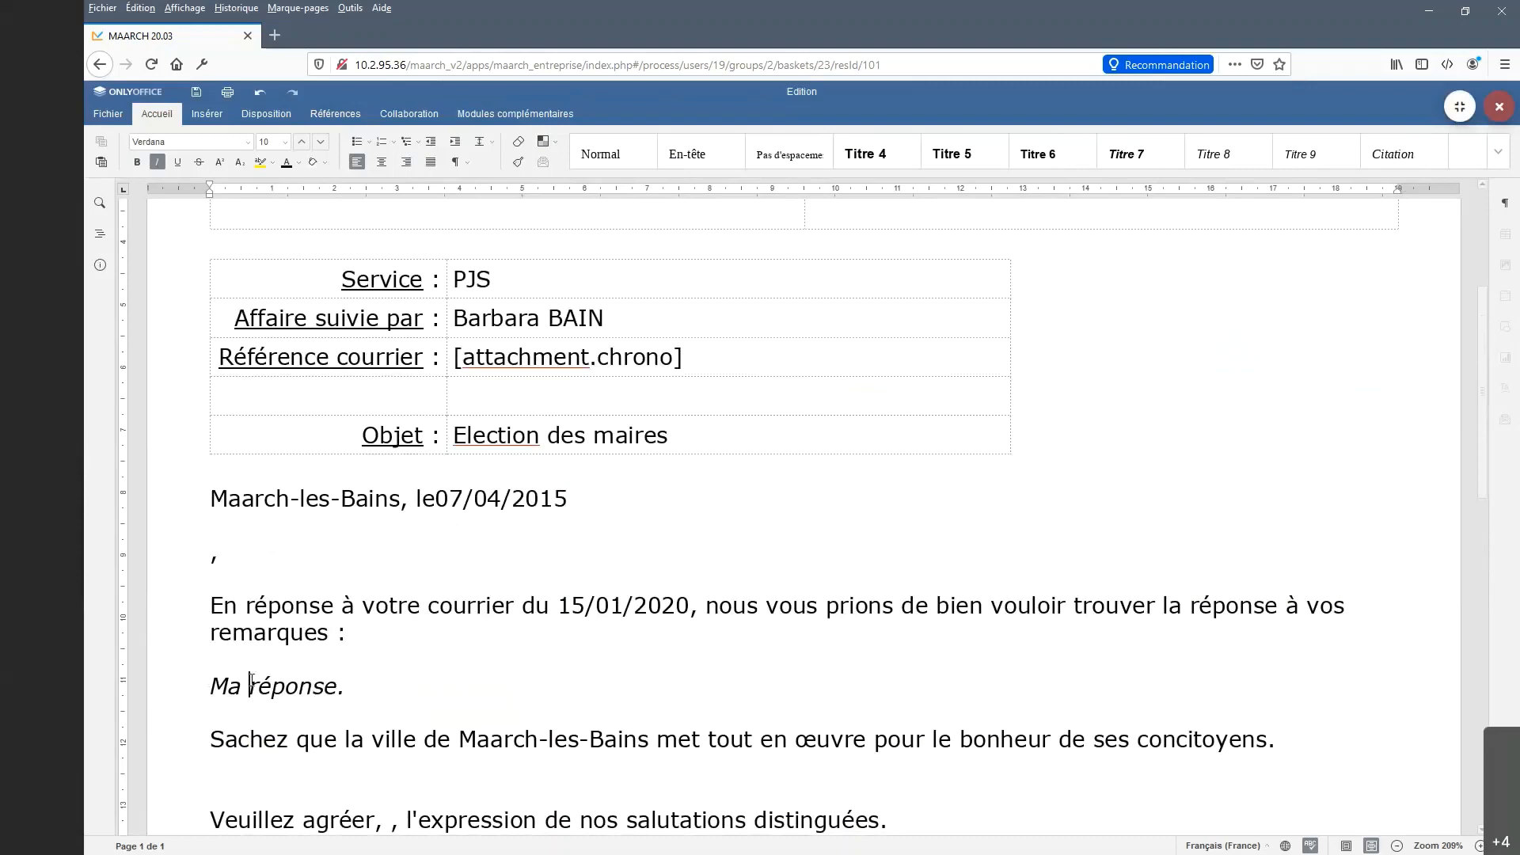
drag(206, 693, 360, 688)
click(159, 163)
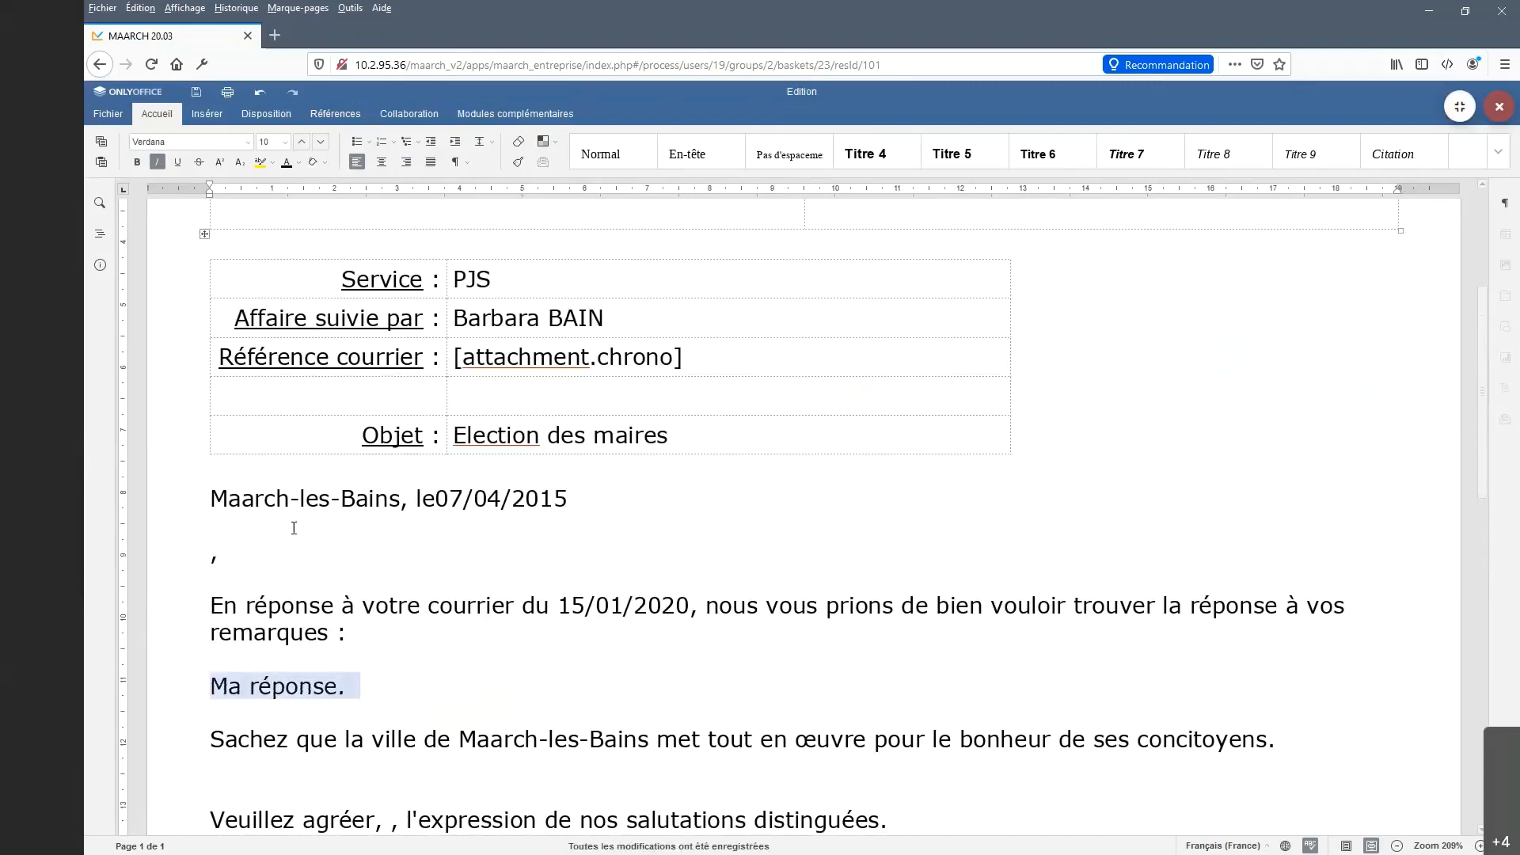
click(452, 696)
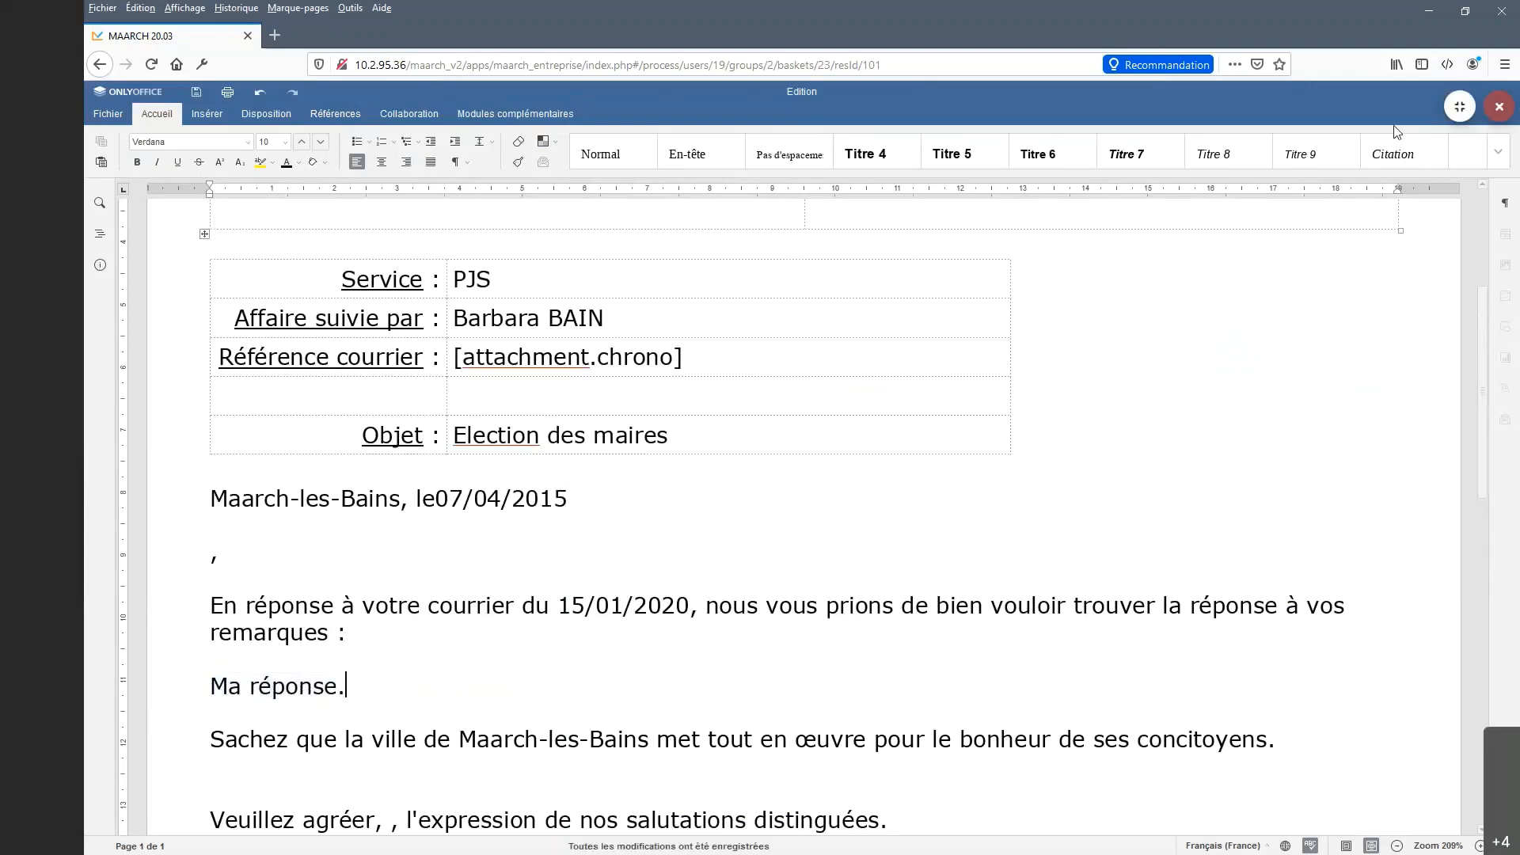
click(1460, 107)
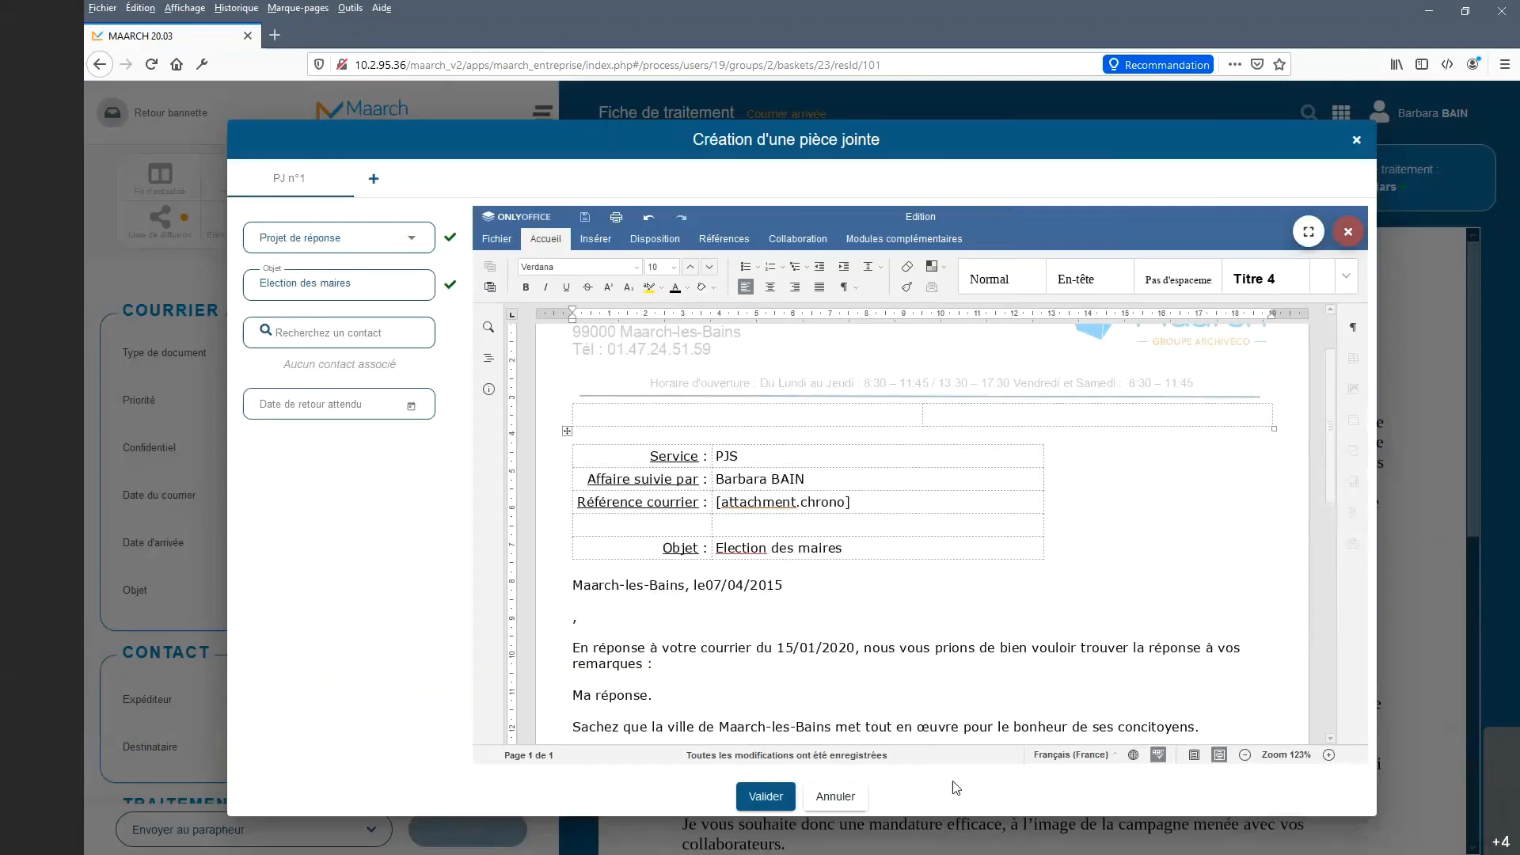
Review the letter and save the Projet de réponse attachment.
scroll(930, 665, down, 4)
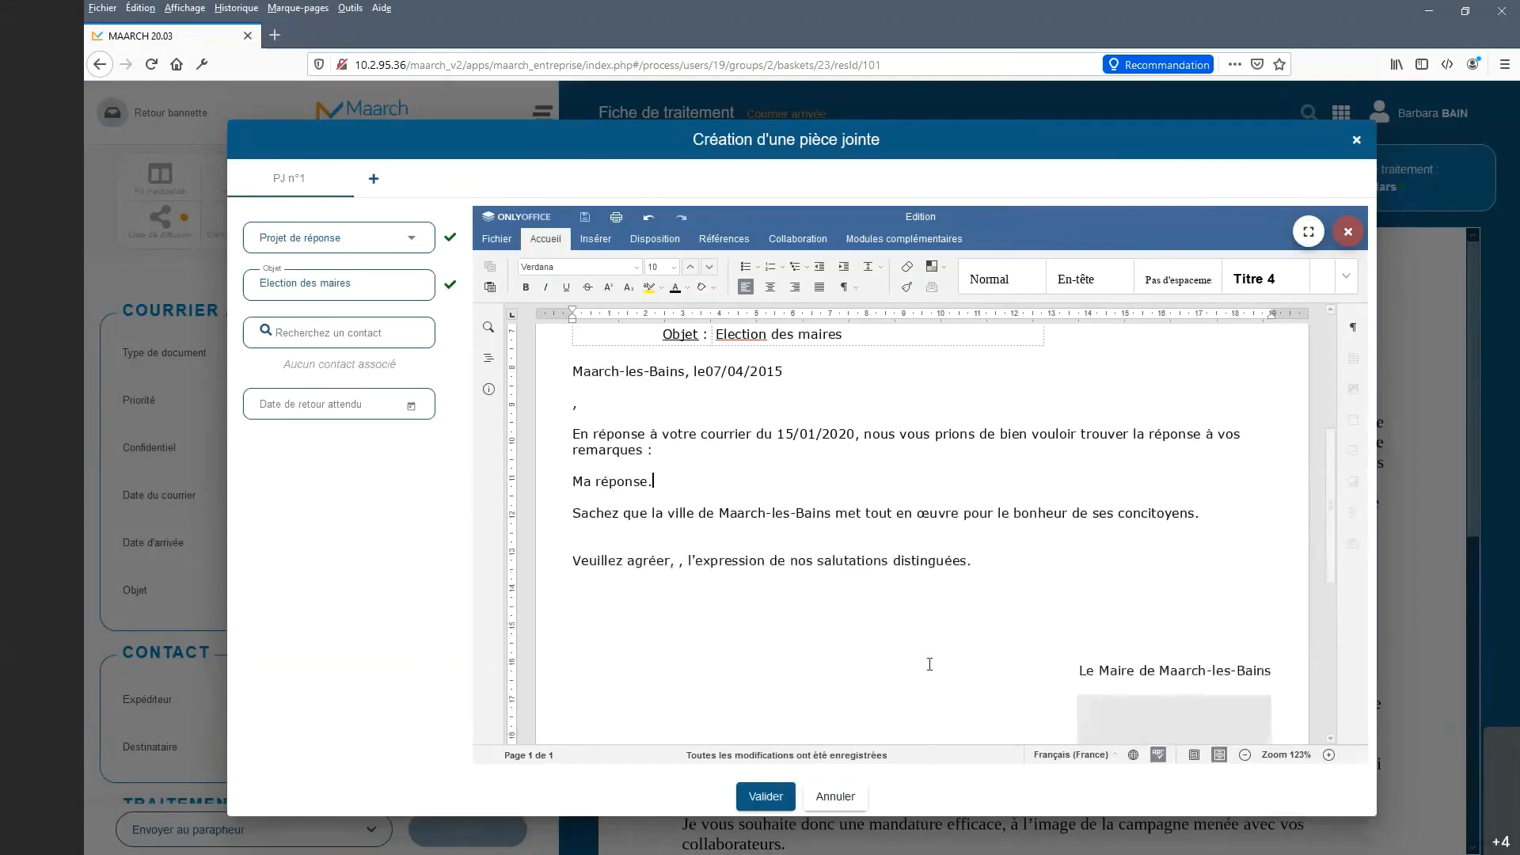
scroll(930, 664, up, 4)
scroll(930, 665, down, 2)
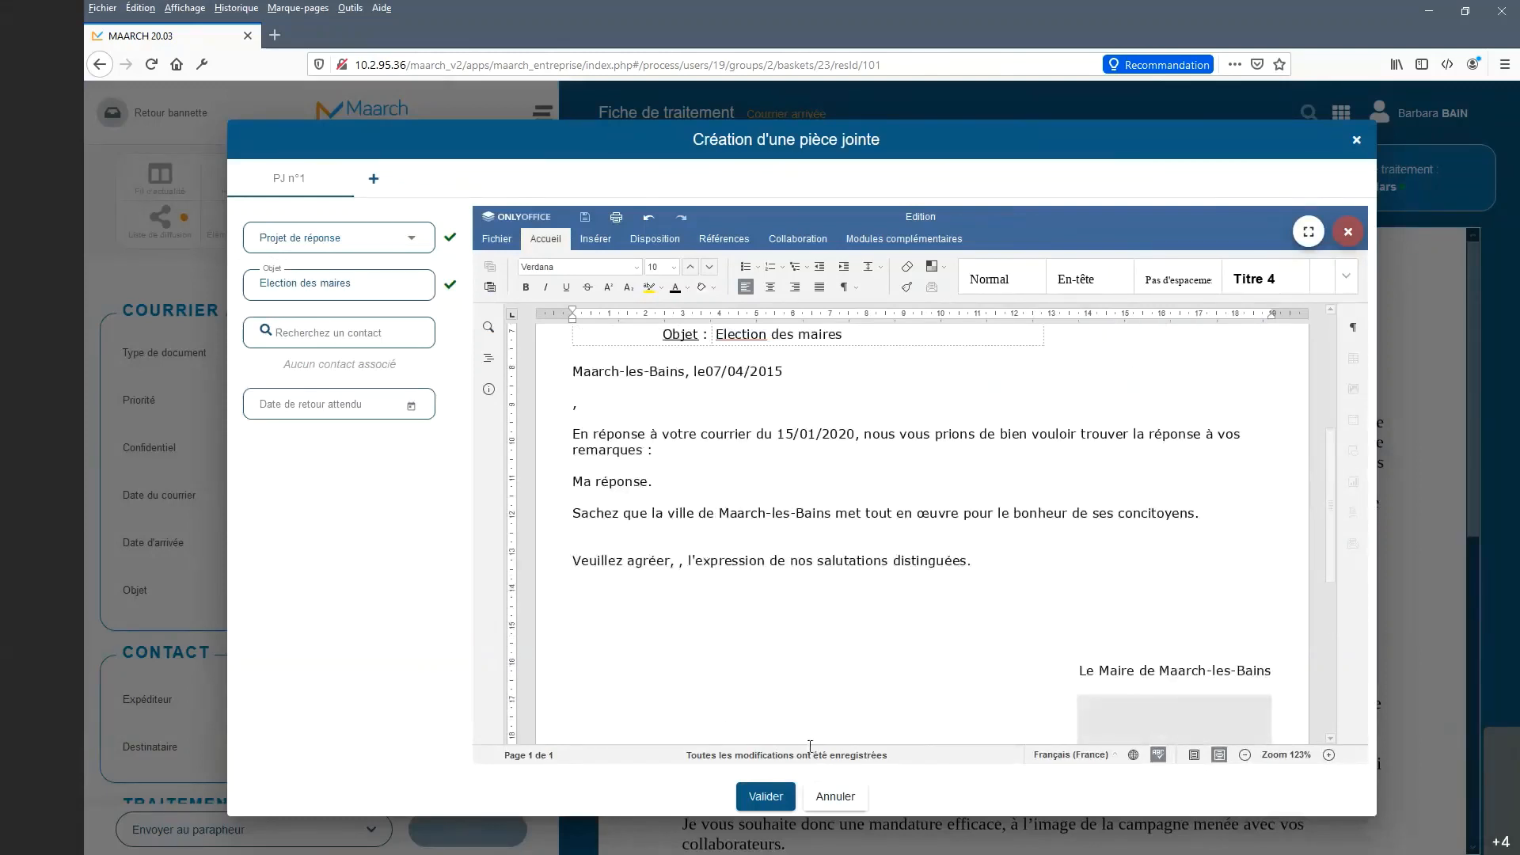
click(766, 797)
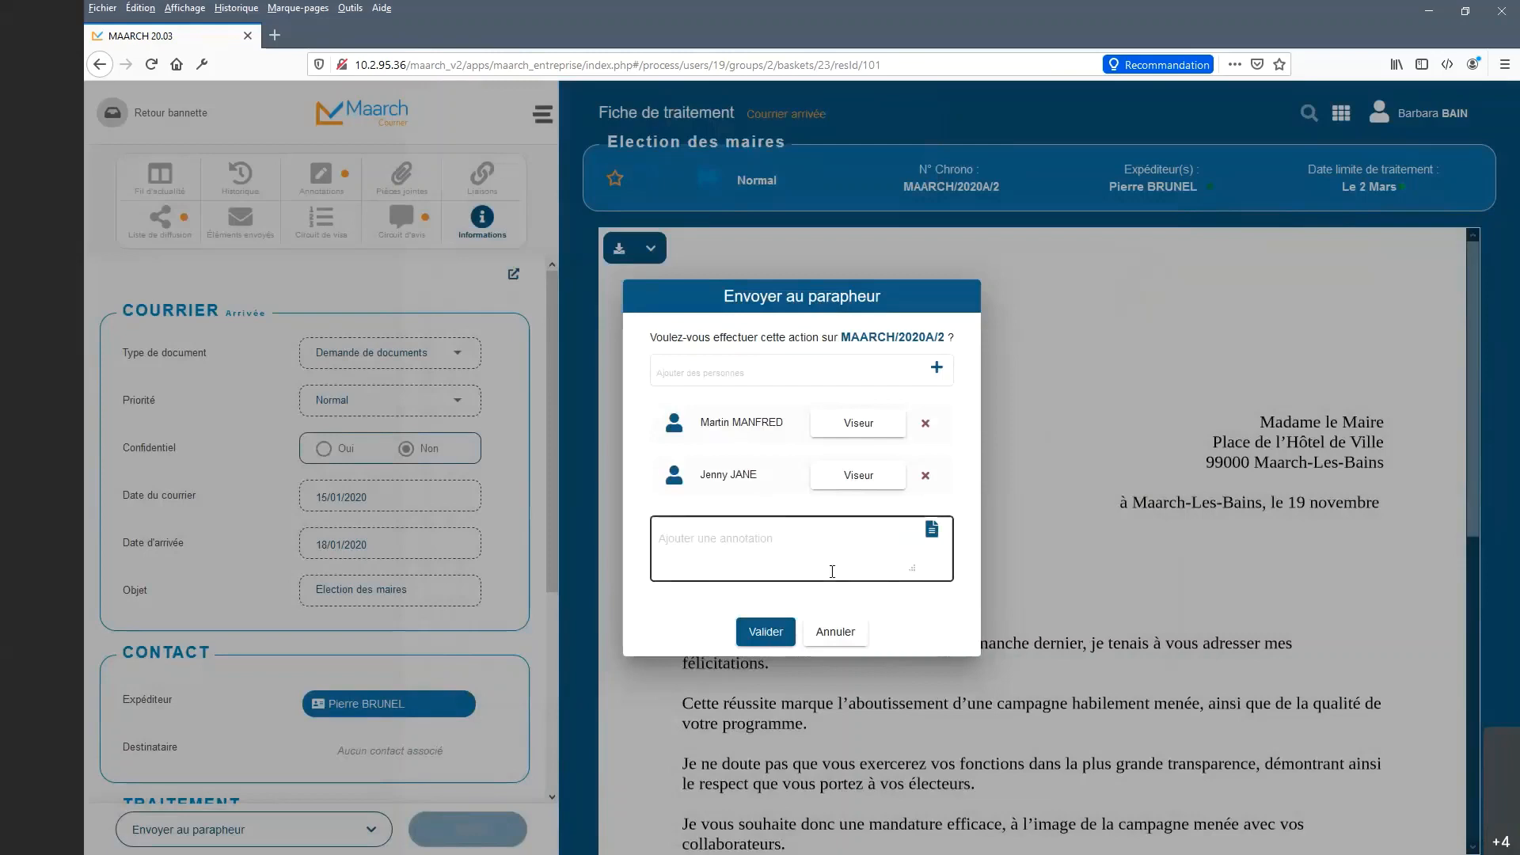
Write the annotation 'Merci de porter toute votre attention à ce courrier'.
click(830, 543)
text(Mer)
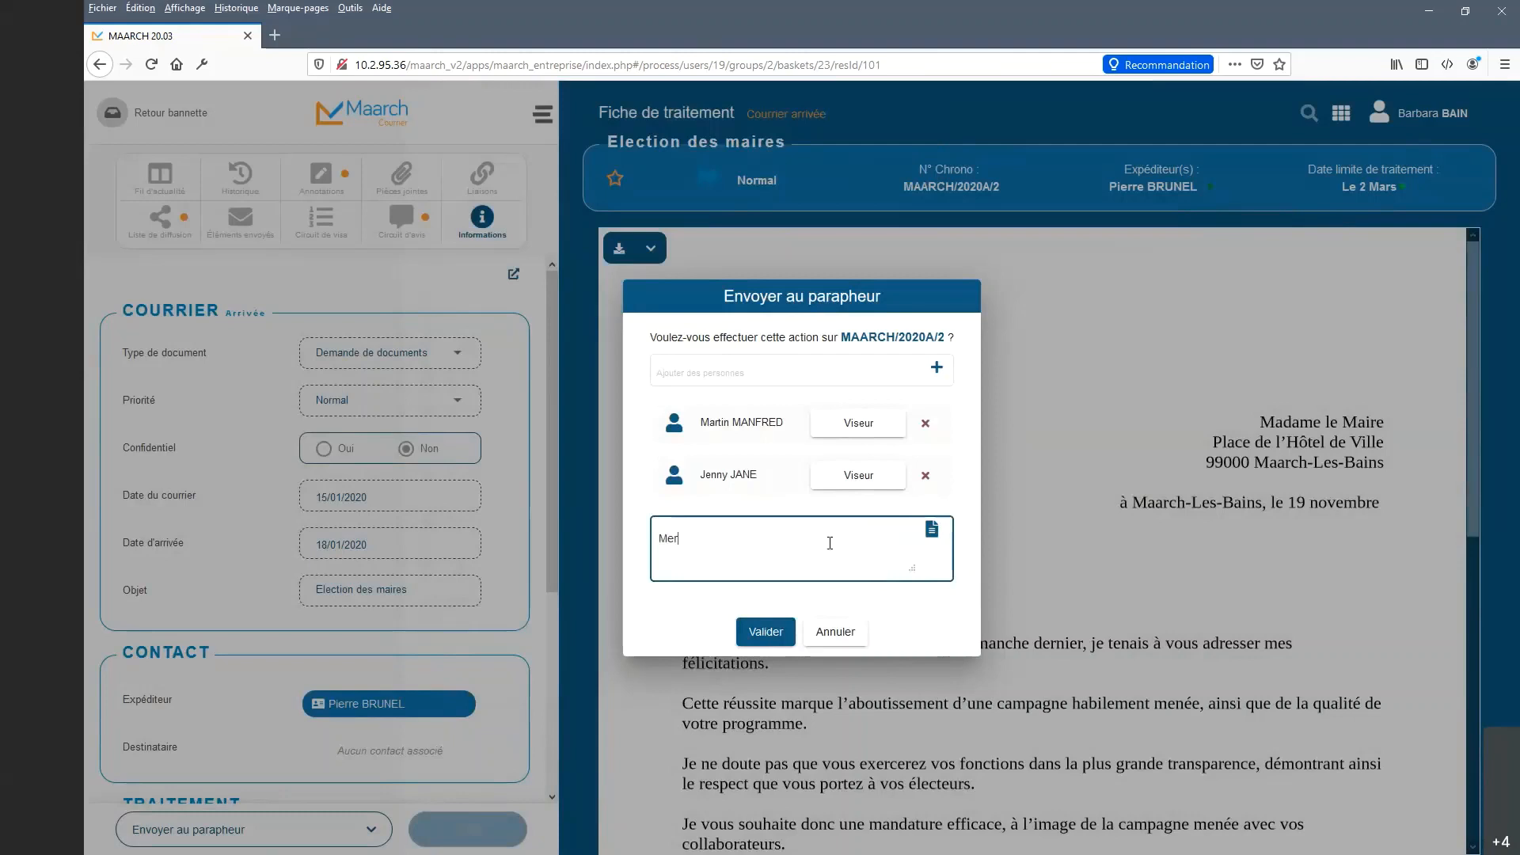
text(ci de porter toute votre attention à ce courrier)
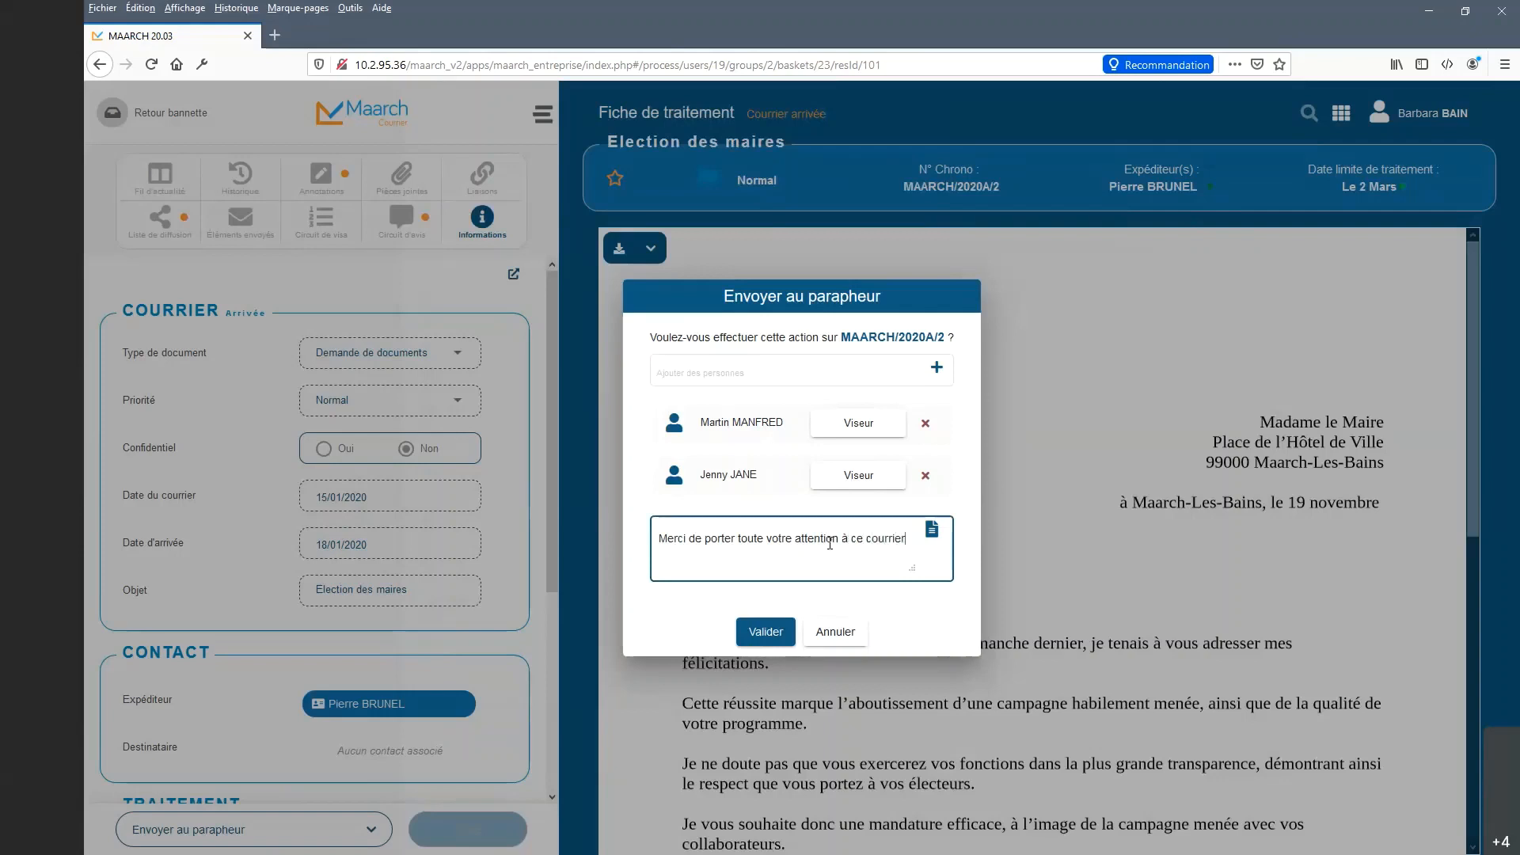
click(832, 541)
Search for and add a third person to the visa circuit, moving them up the list.
click(863, 376)
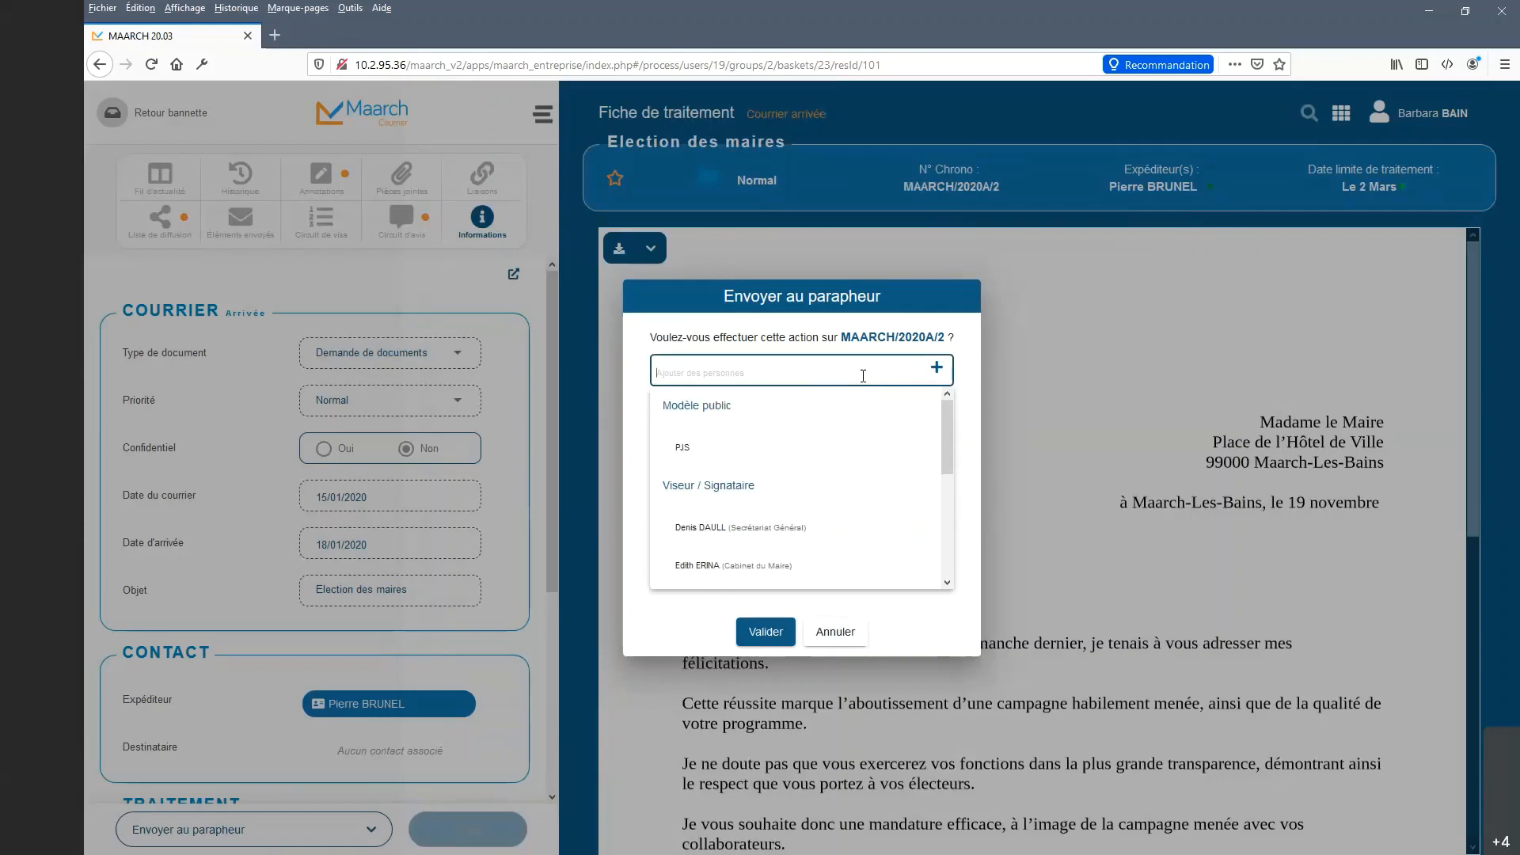
text(da)
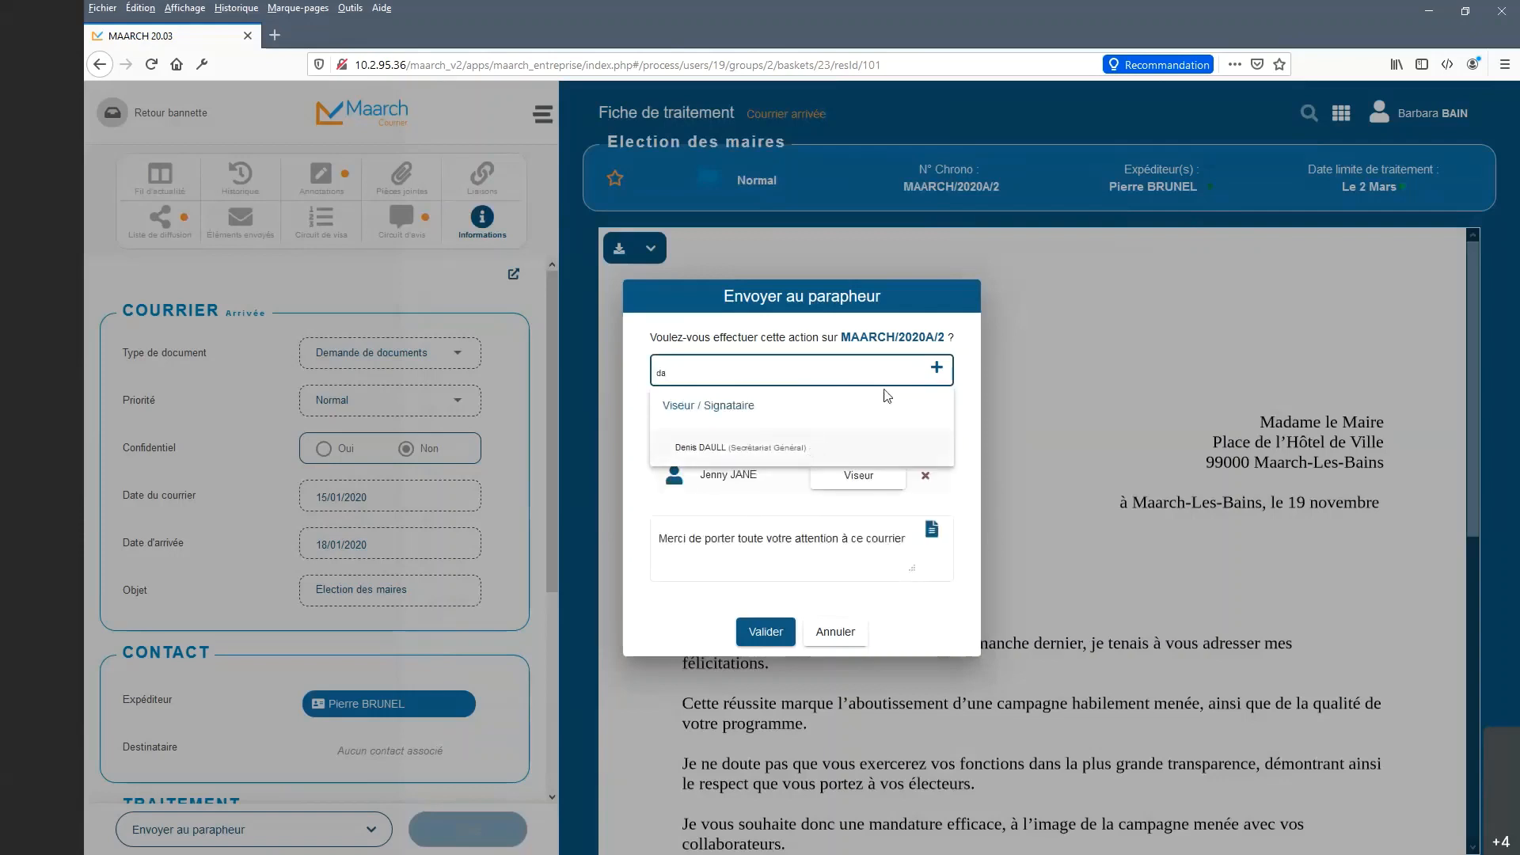
click(794, 451)
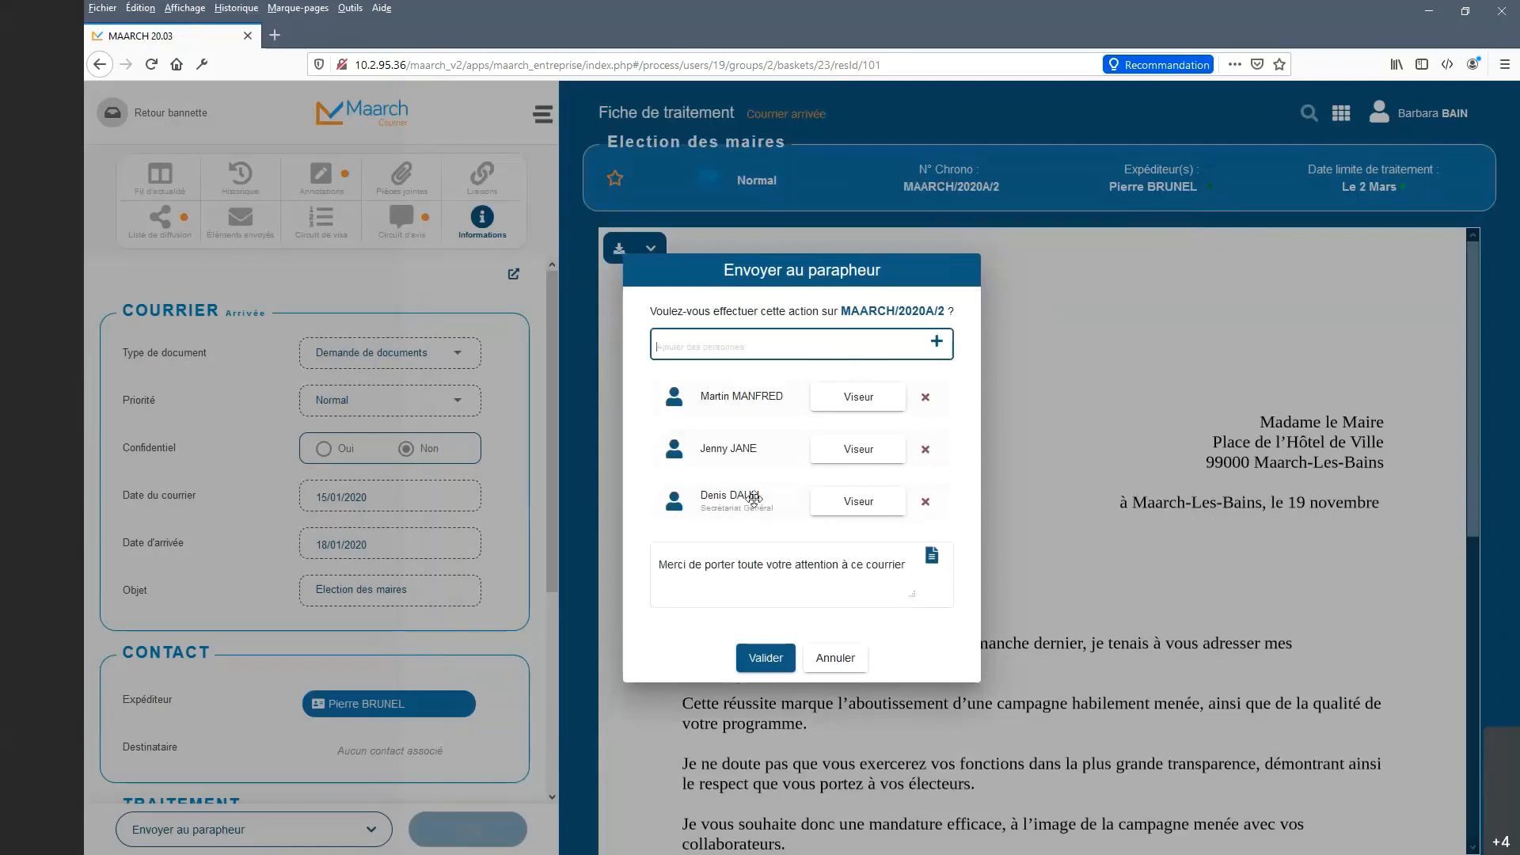
mouse_move(753, 497)
mouse_down()
mouse_move(753, 434)
mouse_move(753, 512)
mouse_move(753, 394)
mouse_move(752, 523)
mouse_up()
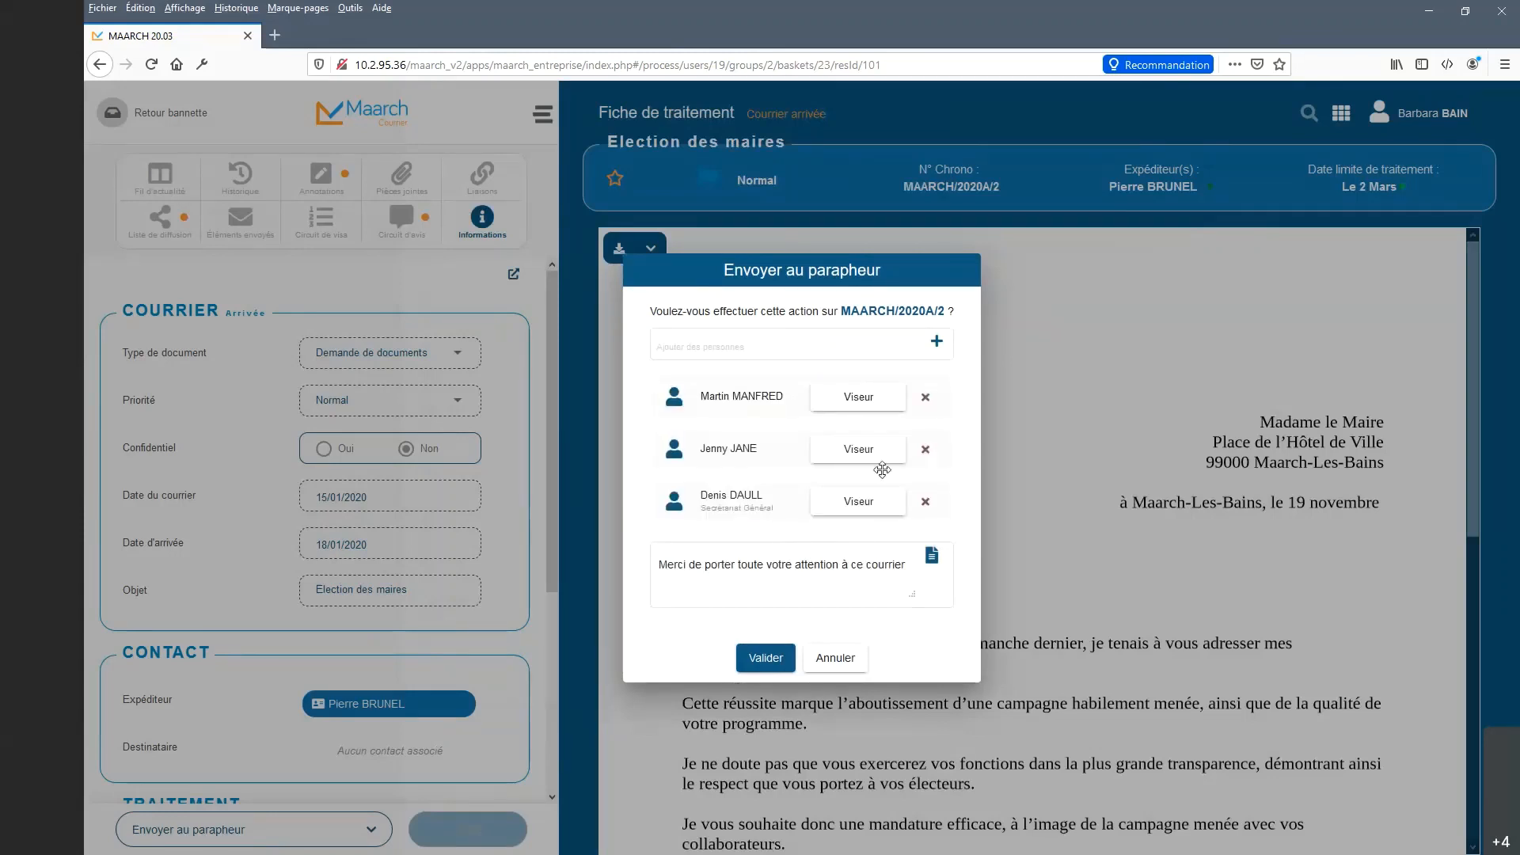
Set the first two people as Viseur, the third as Signataire, and send to the parapheur.
click(884, 511)
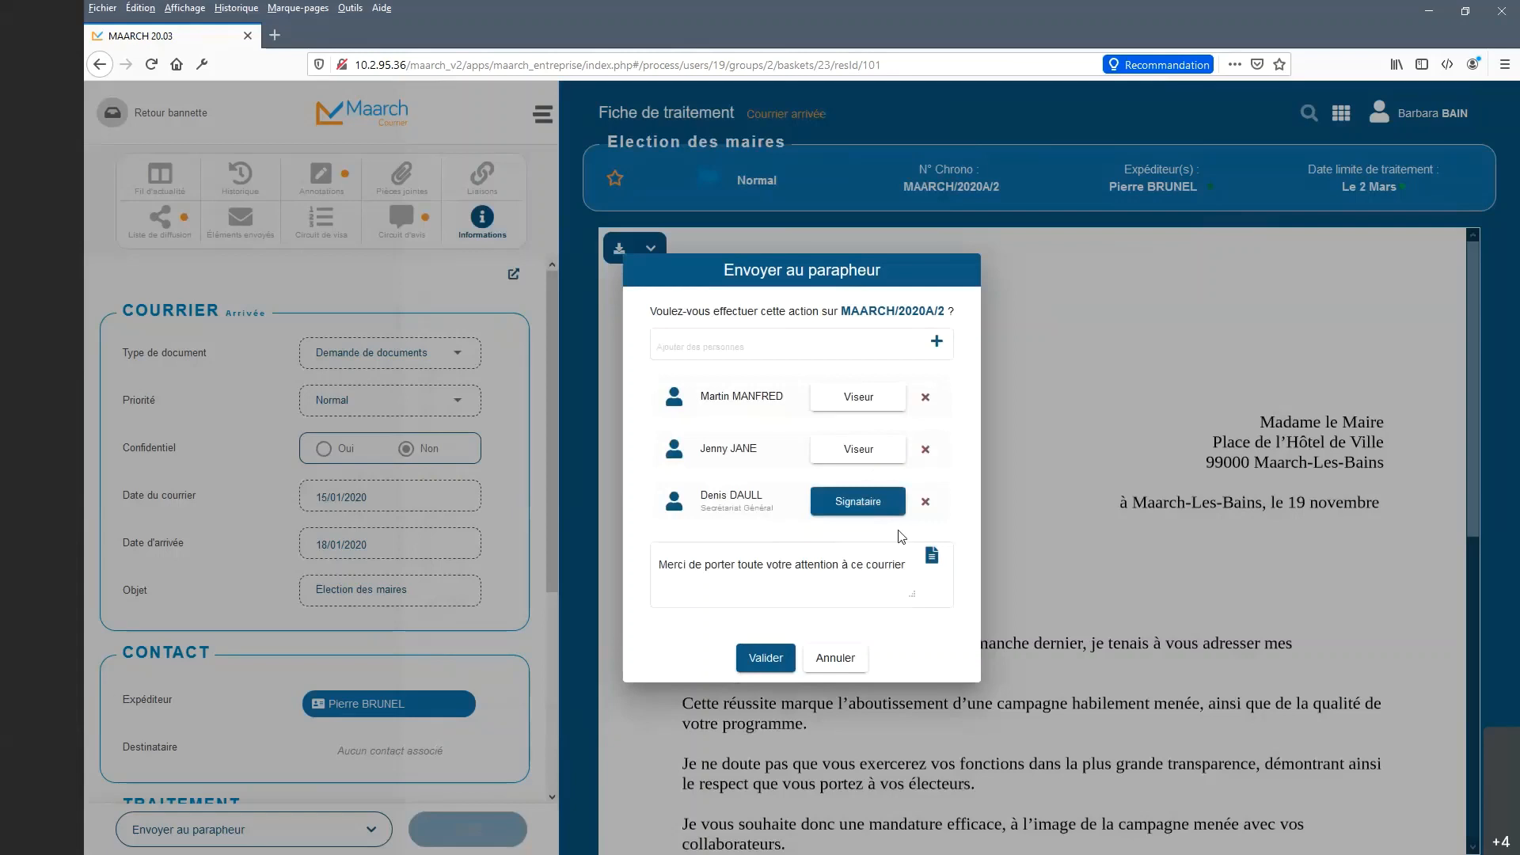
click(887, 466)
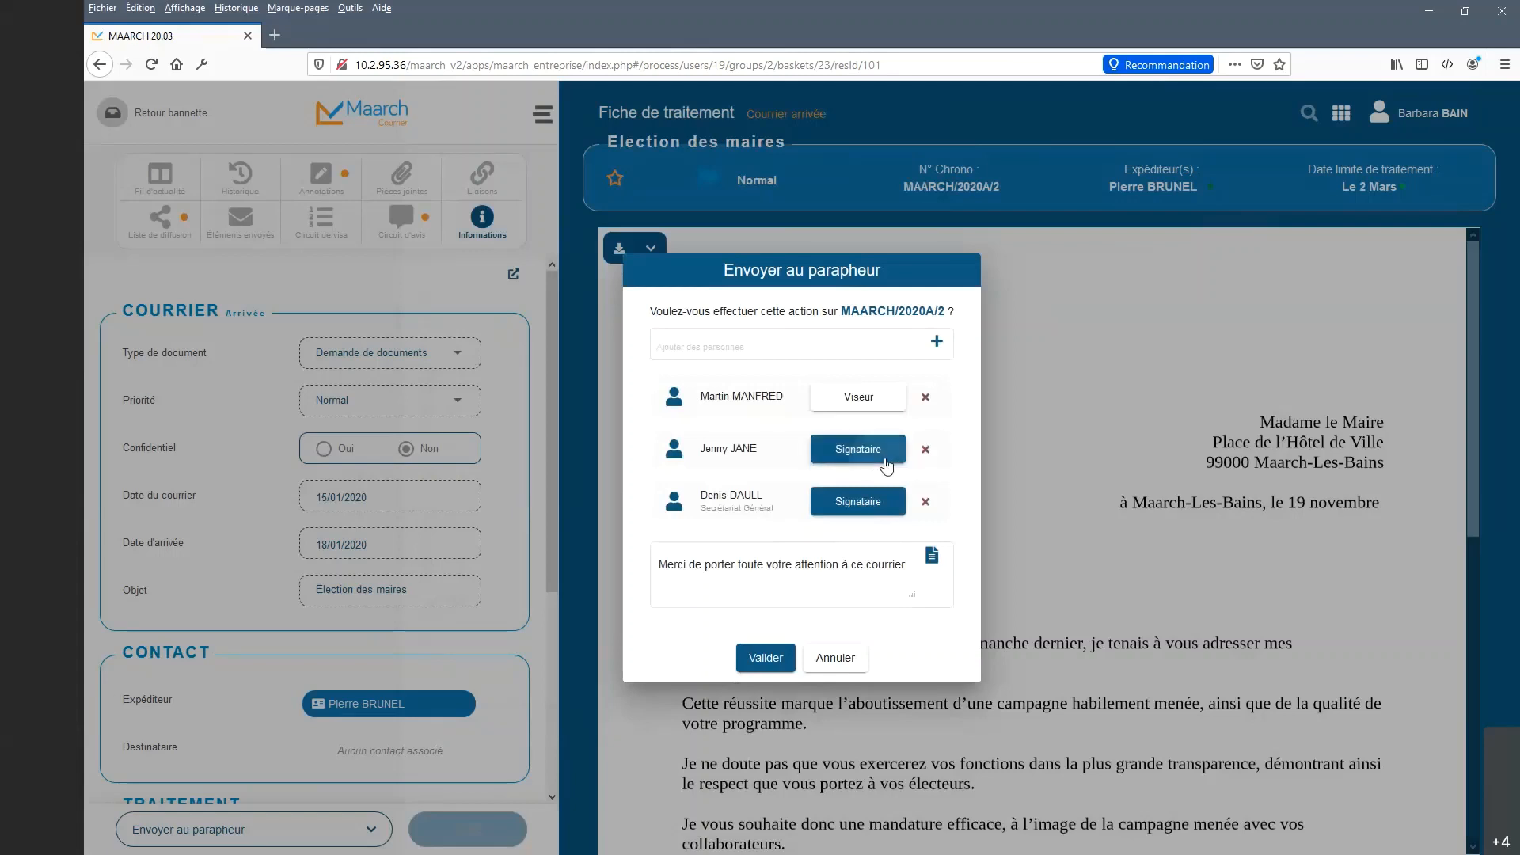
click(887, 451)
click(886, 396)
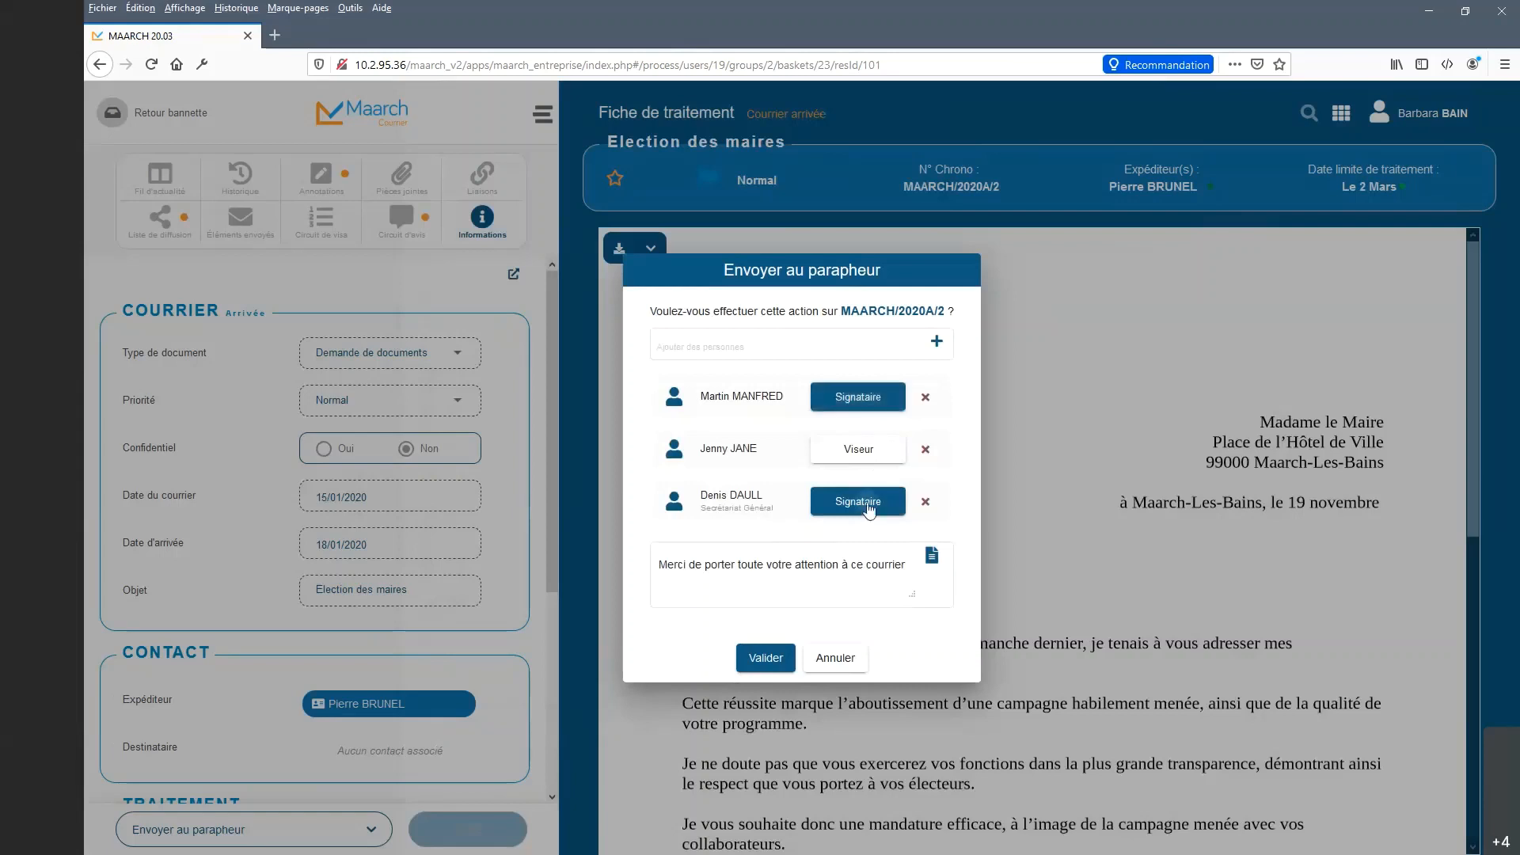
click(862, 511)
click(875, 552)
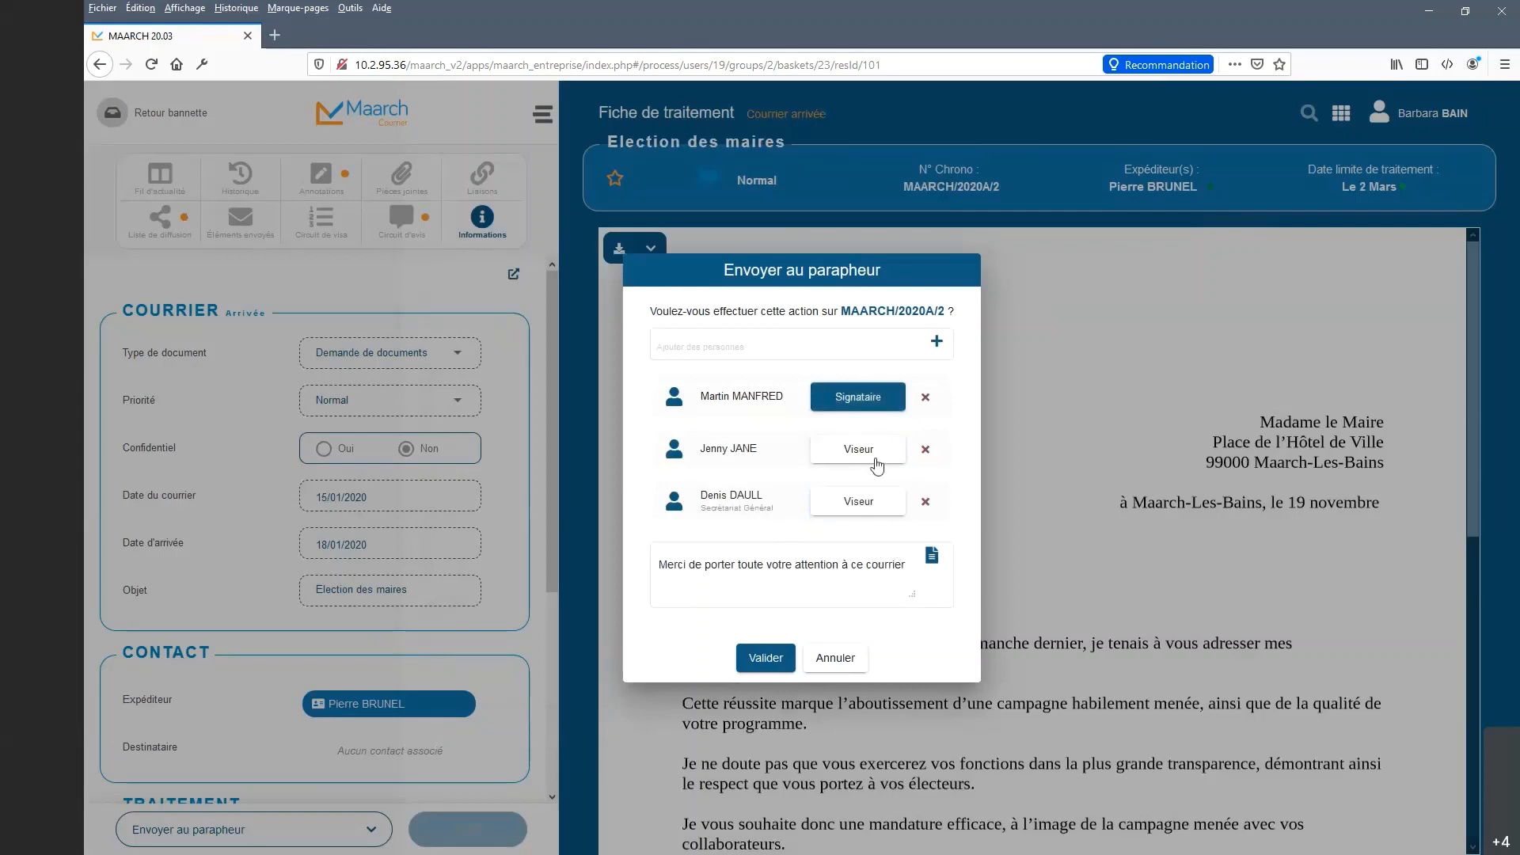
click(875, 514)
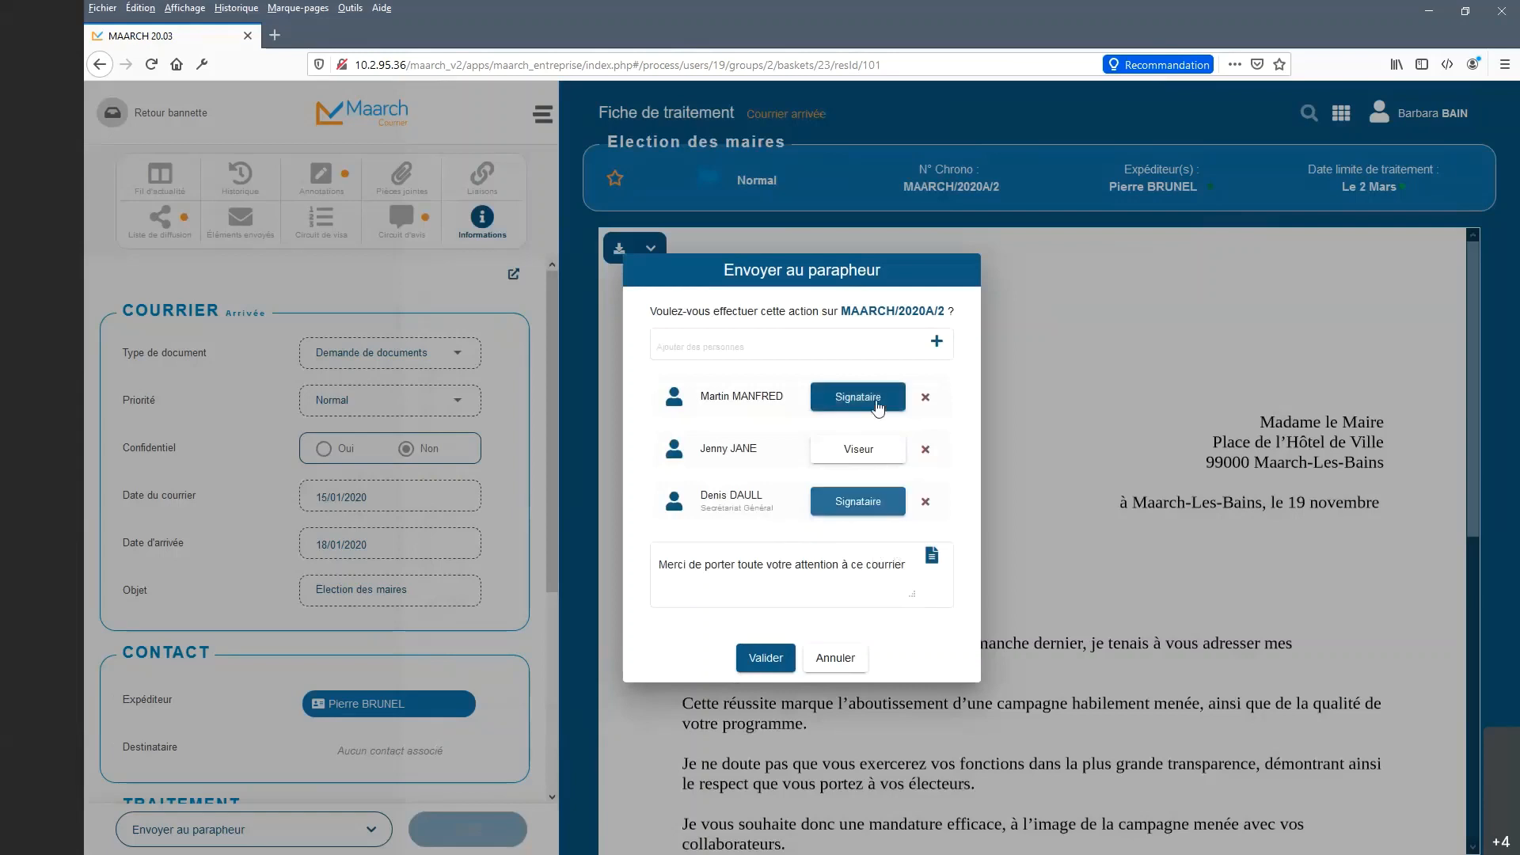
click(877, 412)
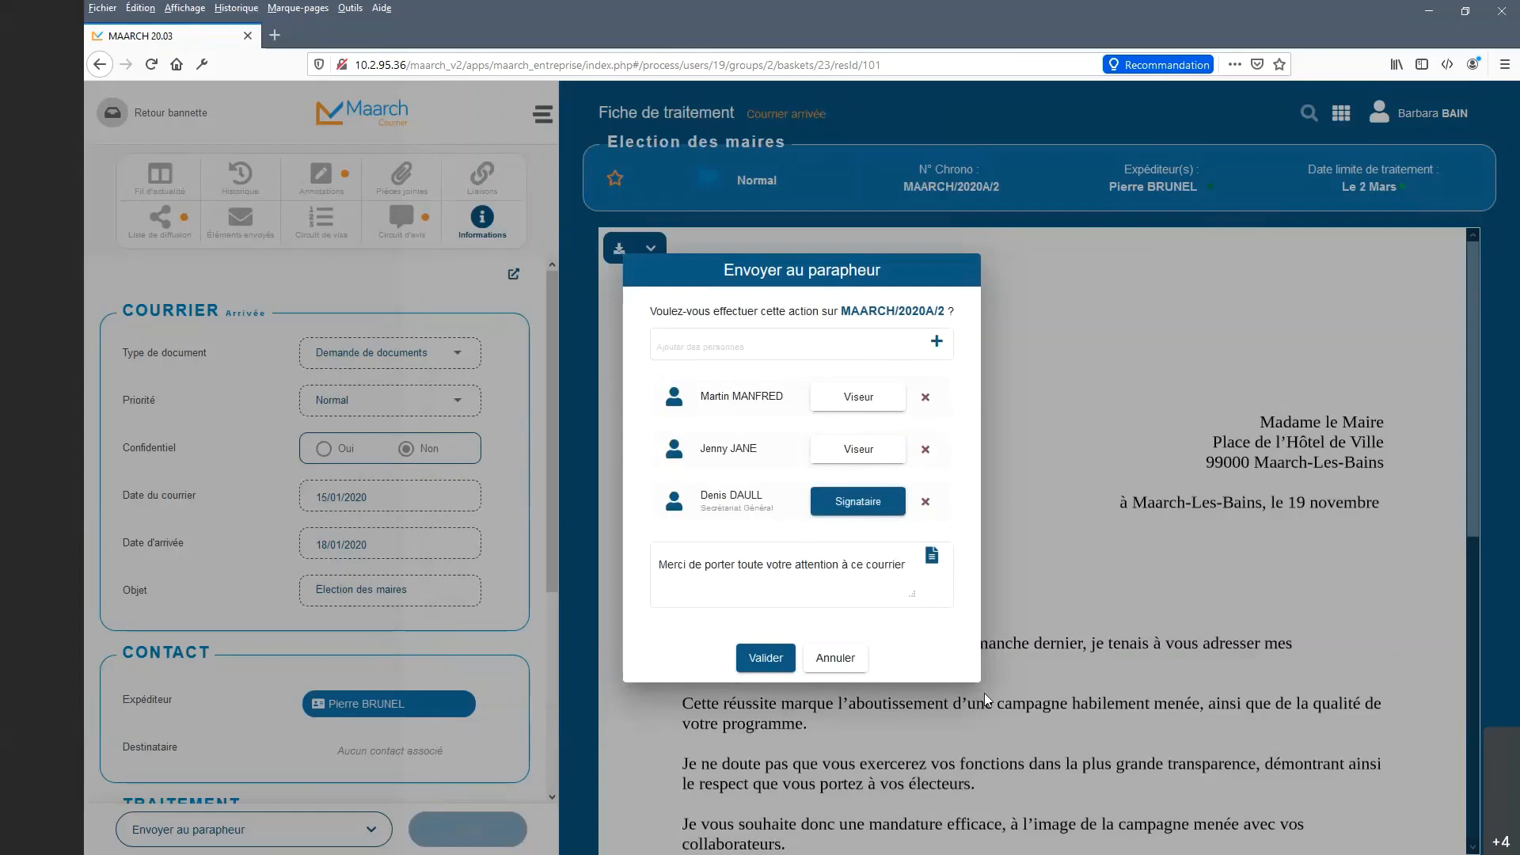
click(766, 658)
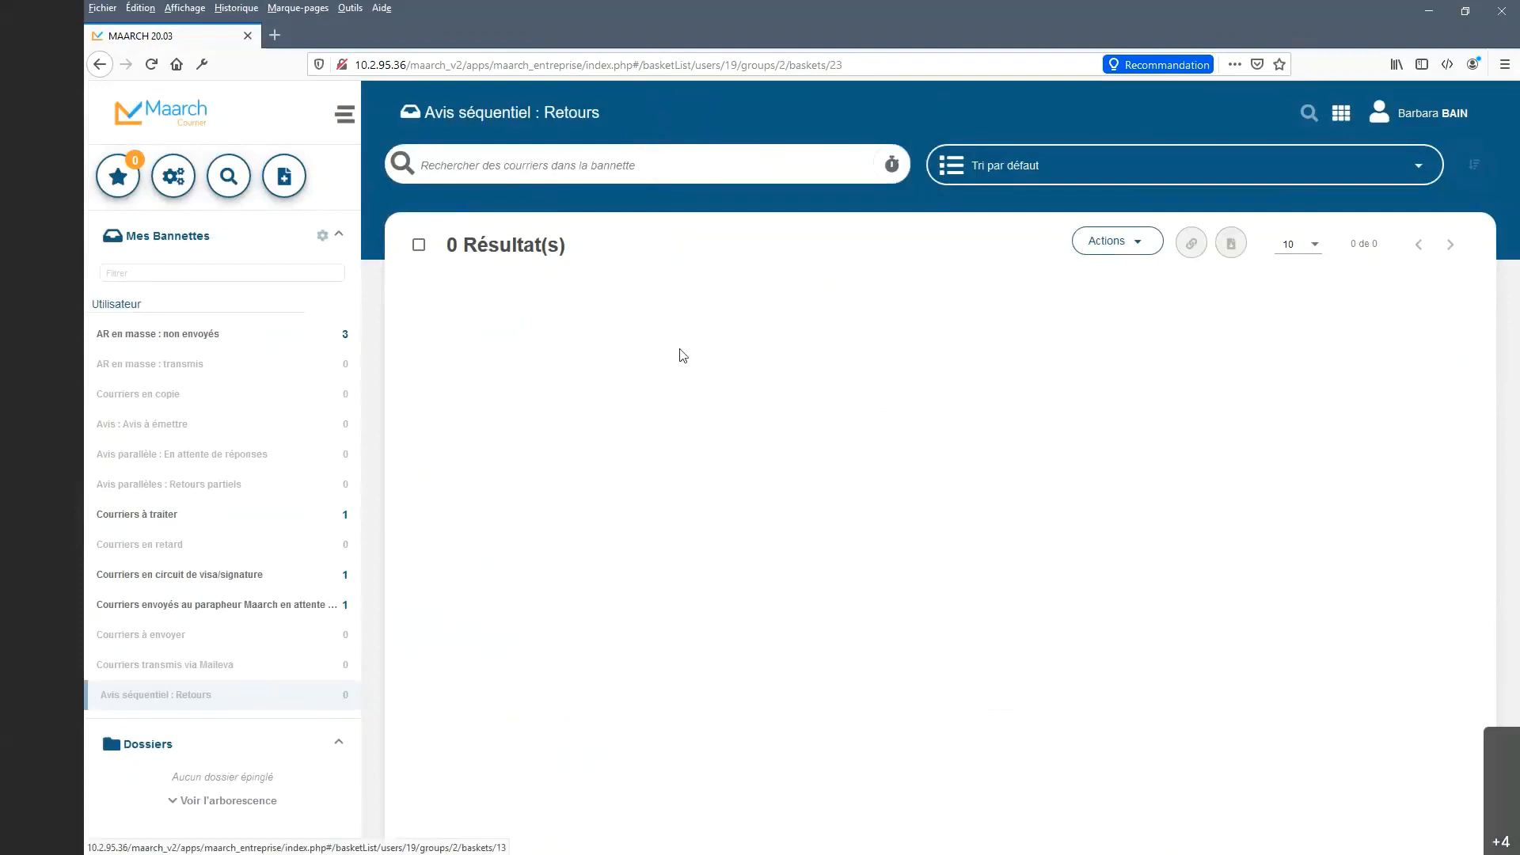
Sign out and log back in with the manager account's identifier and password.
click(1449, 117)
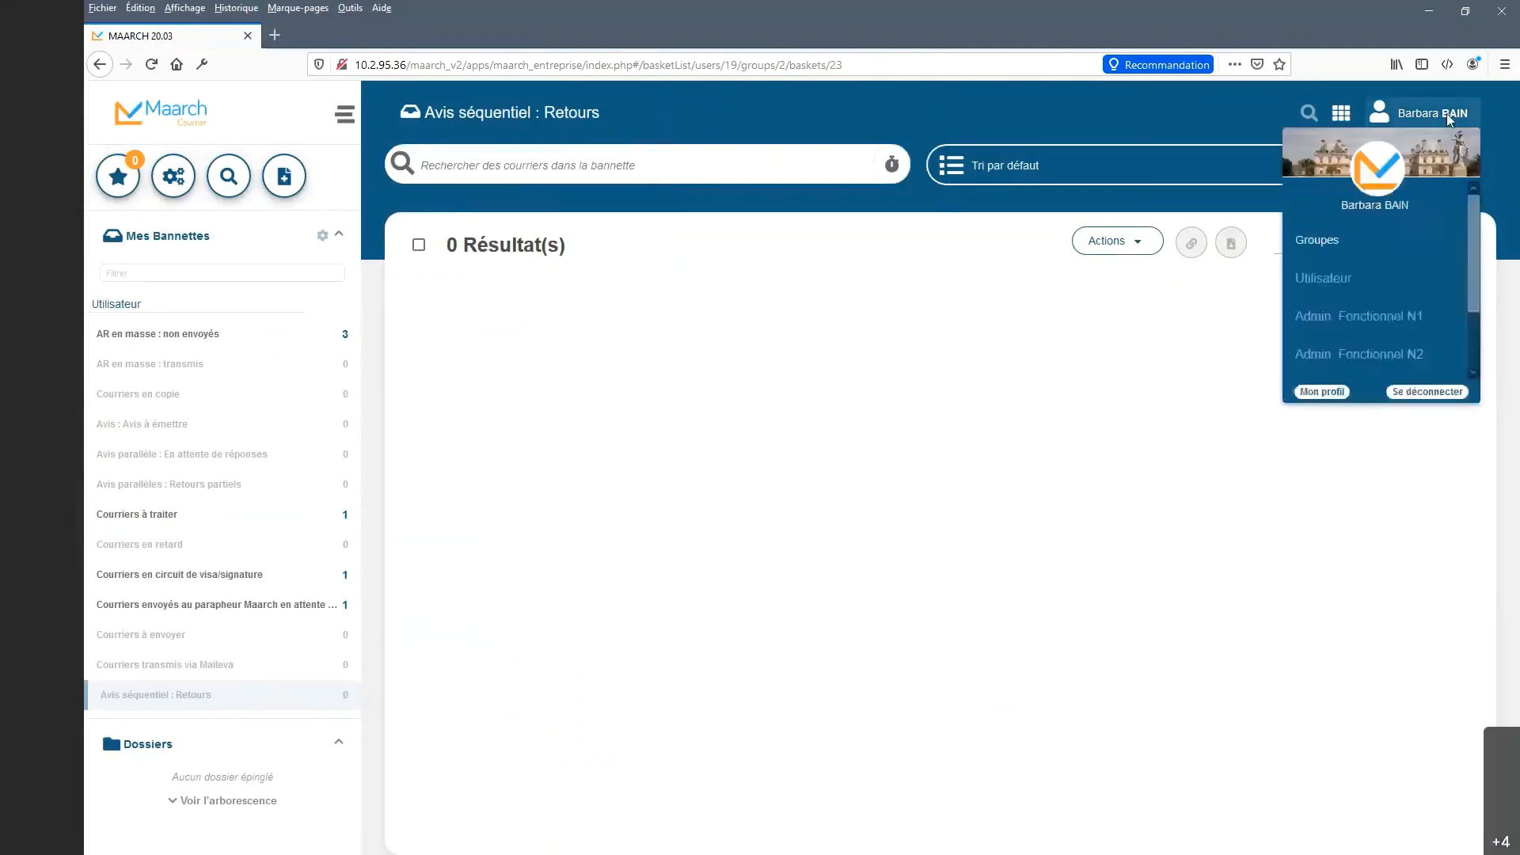
click(1451, 396)
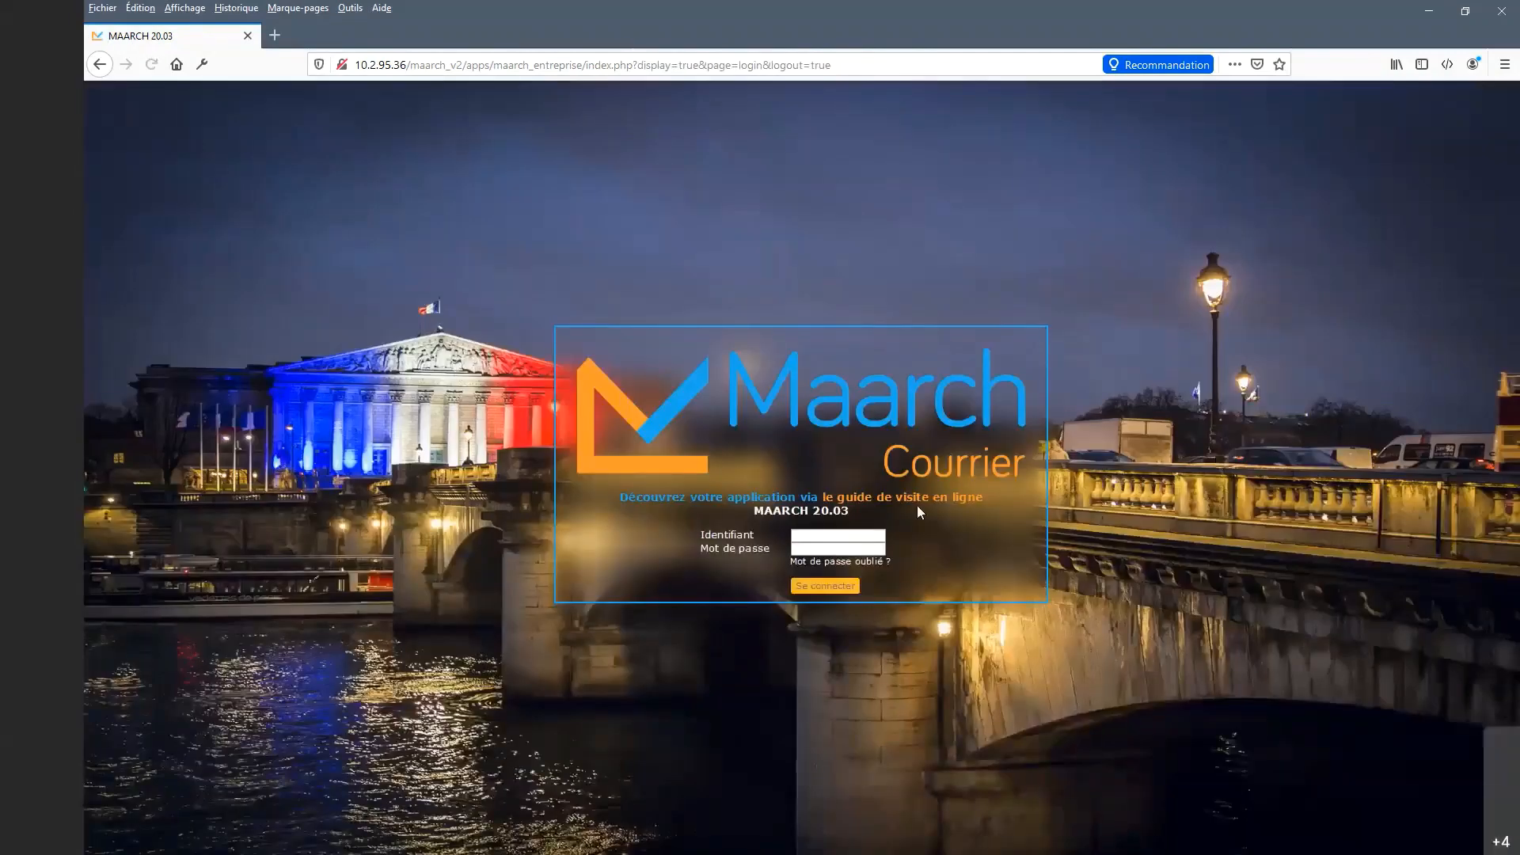
click(871, 535)
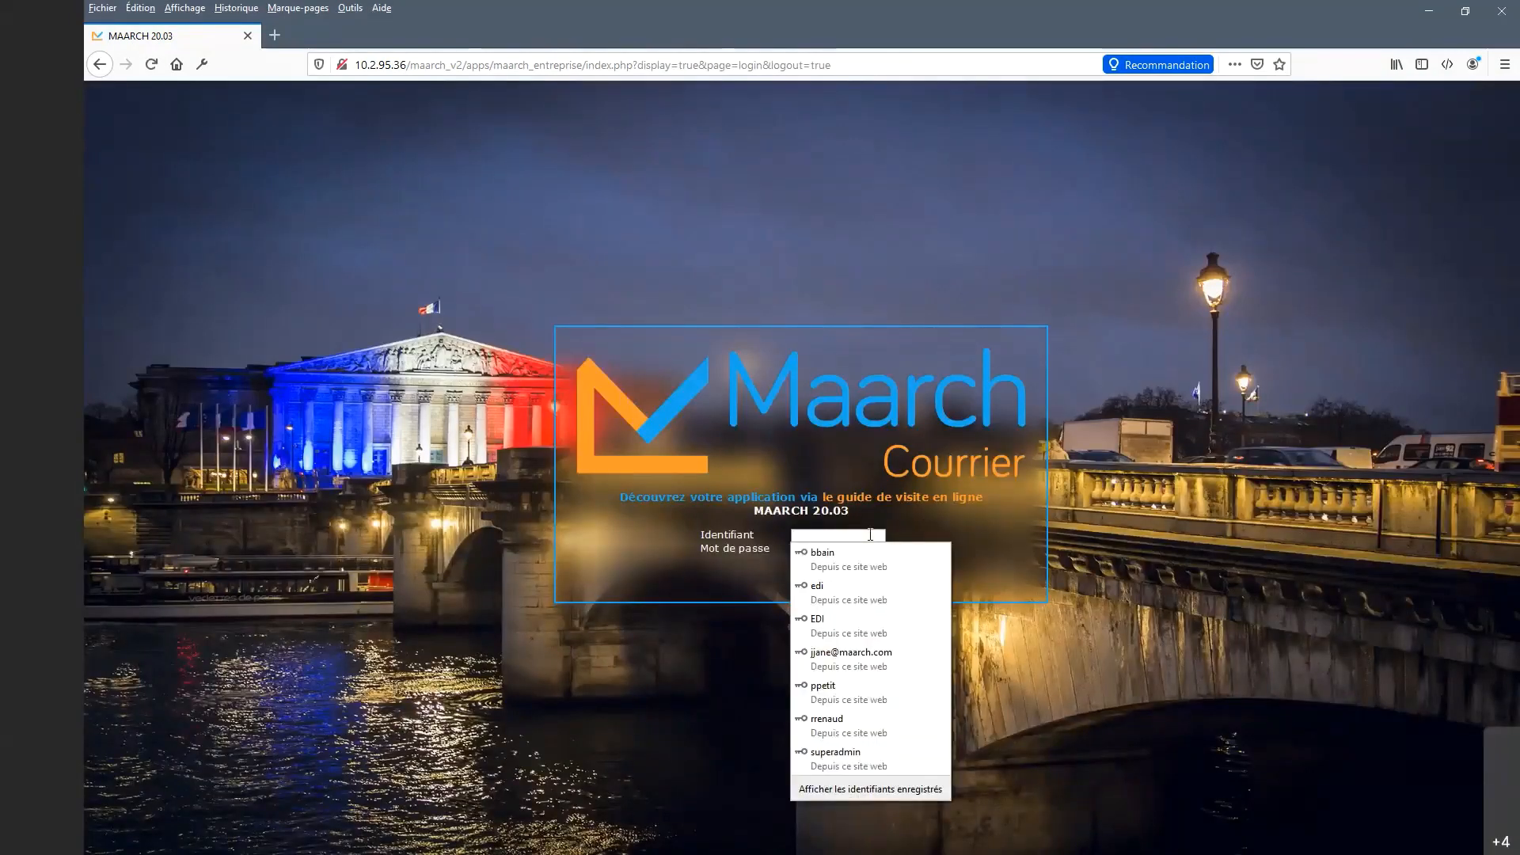
text(mmanf)
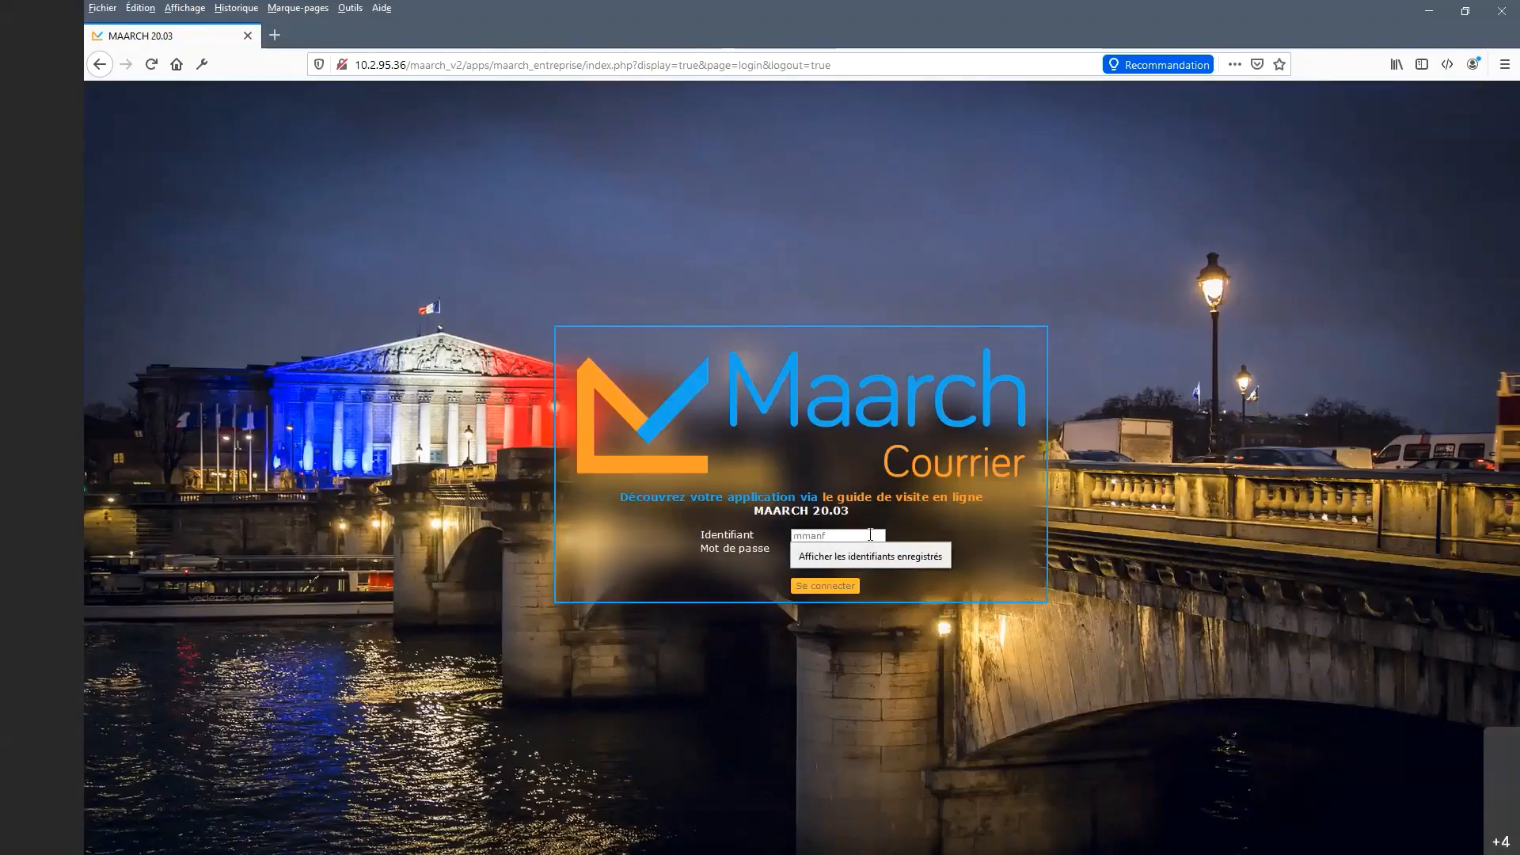
text(red)
key(Tab)
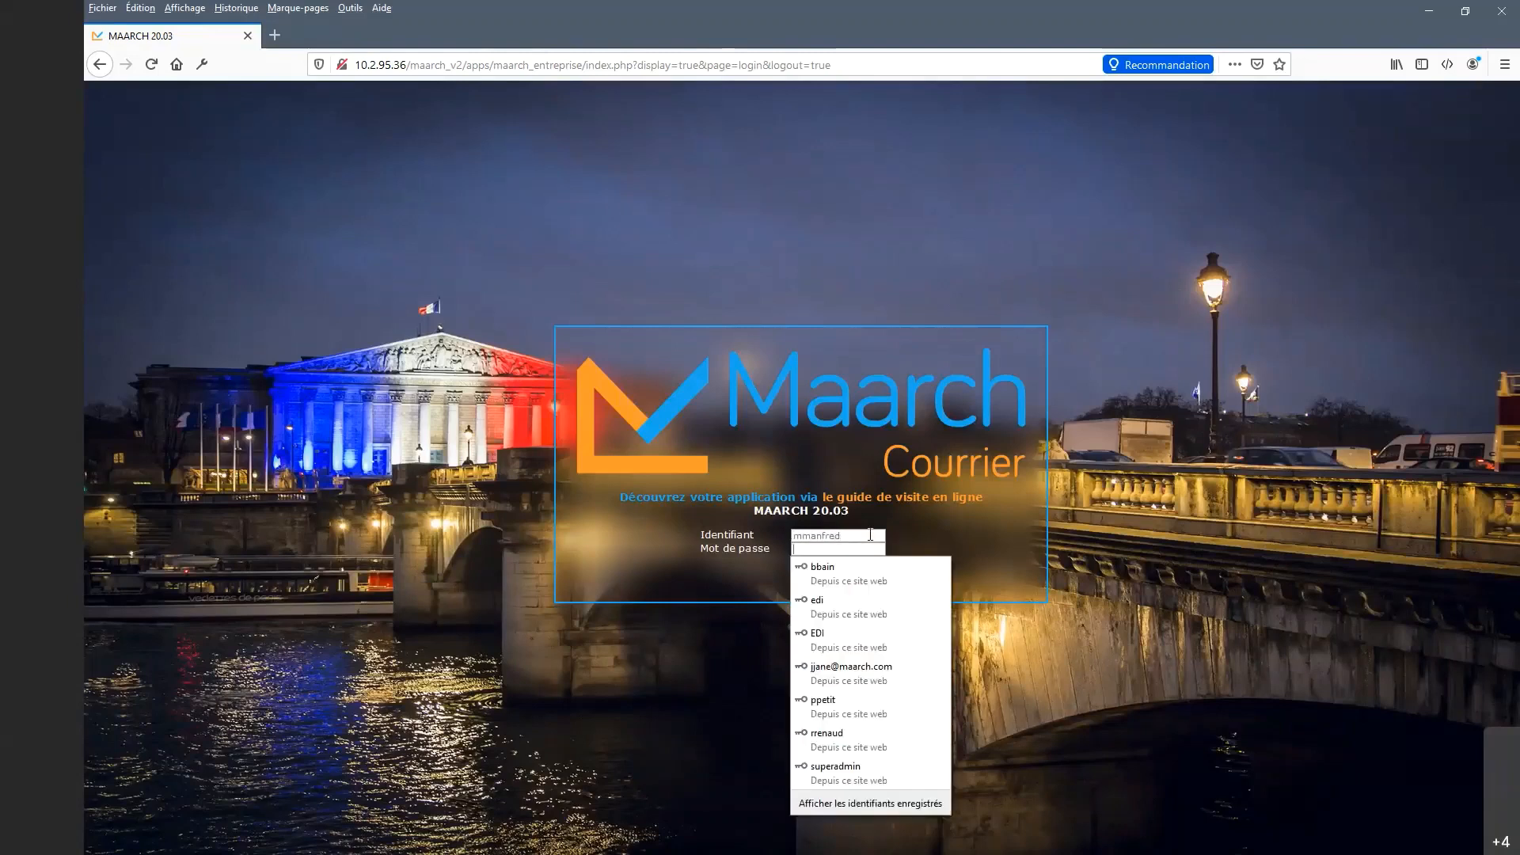
text(maarch)
key(Return)
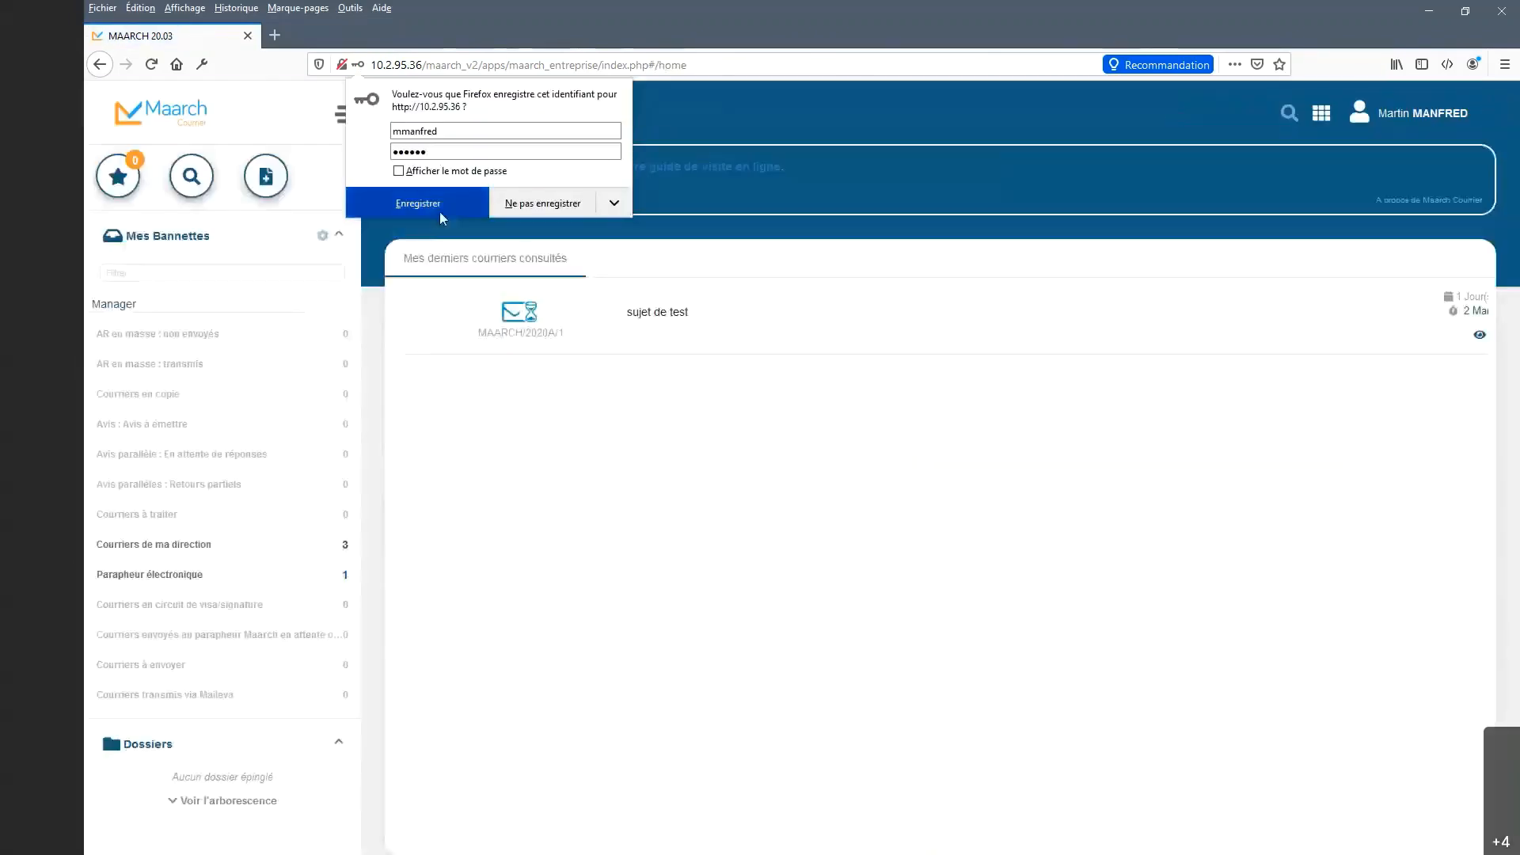
Save the browser login, open Parapheur électronique, and select the Election des maires mail.
click(439, 209)
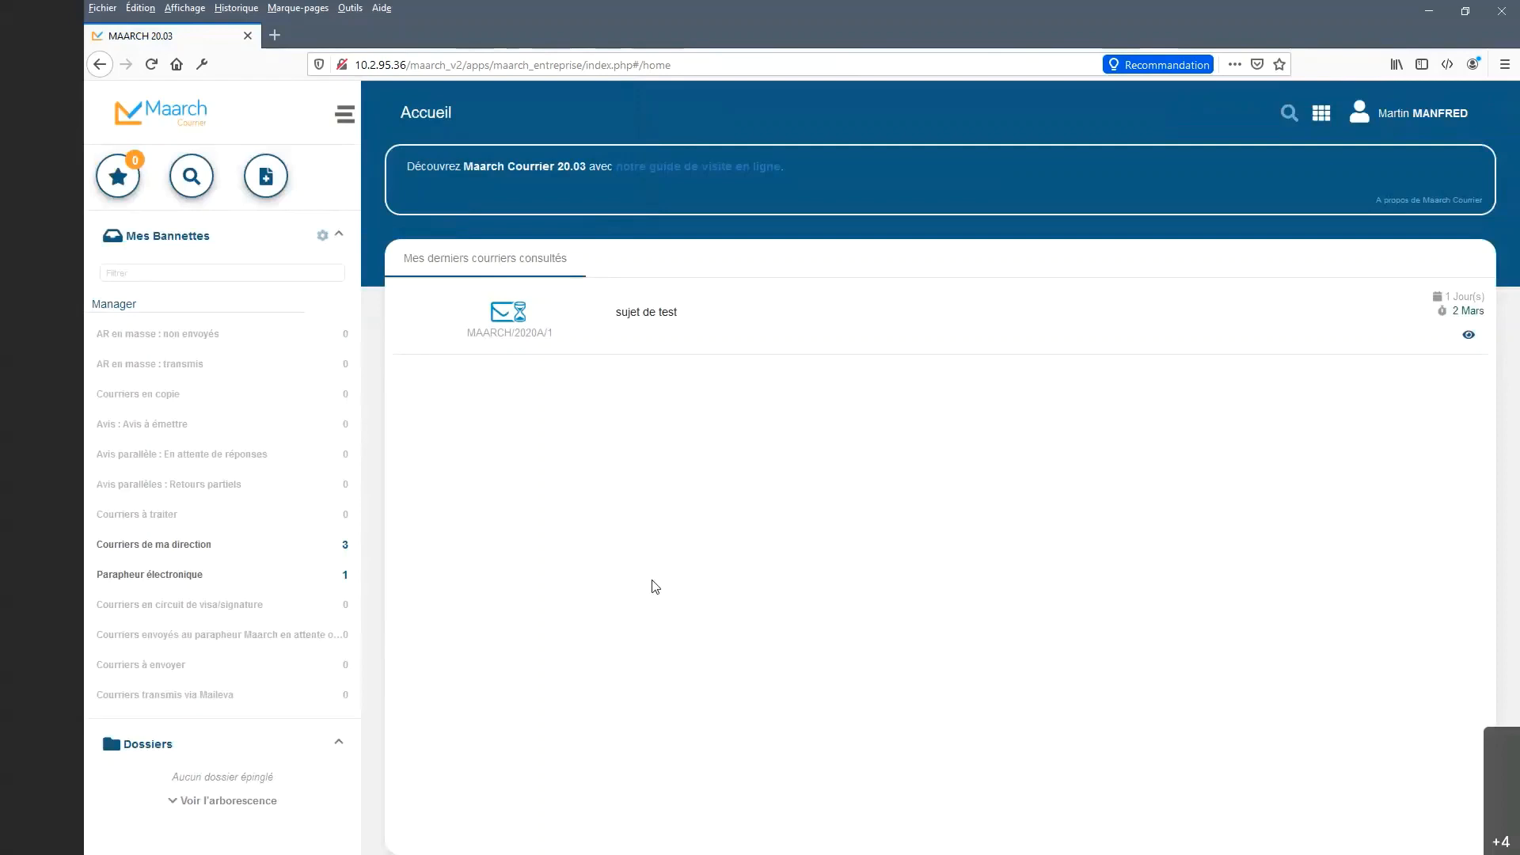
click(286, 578)
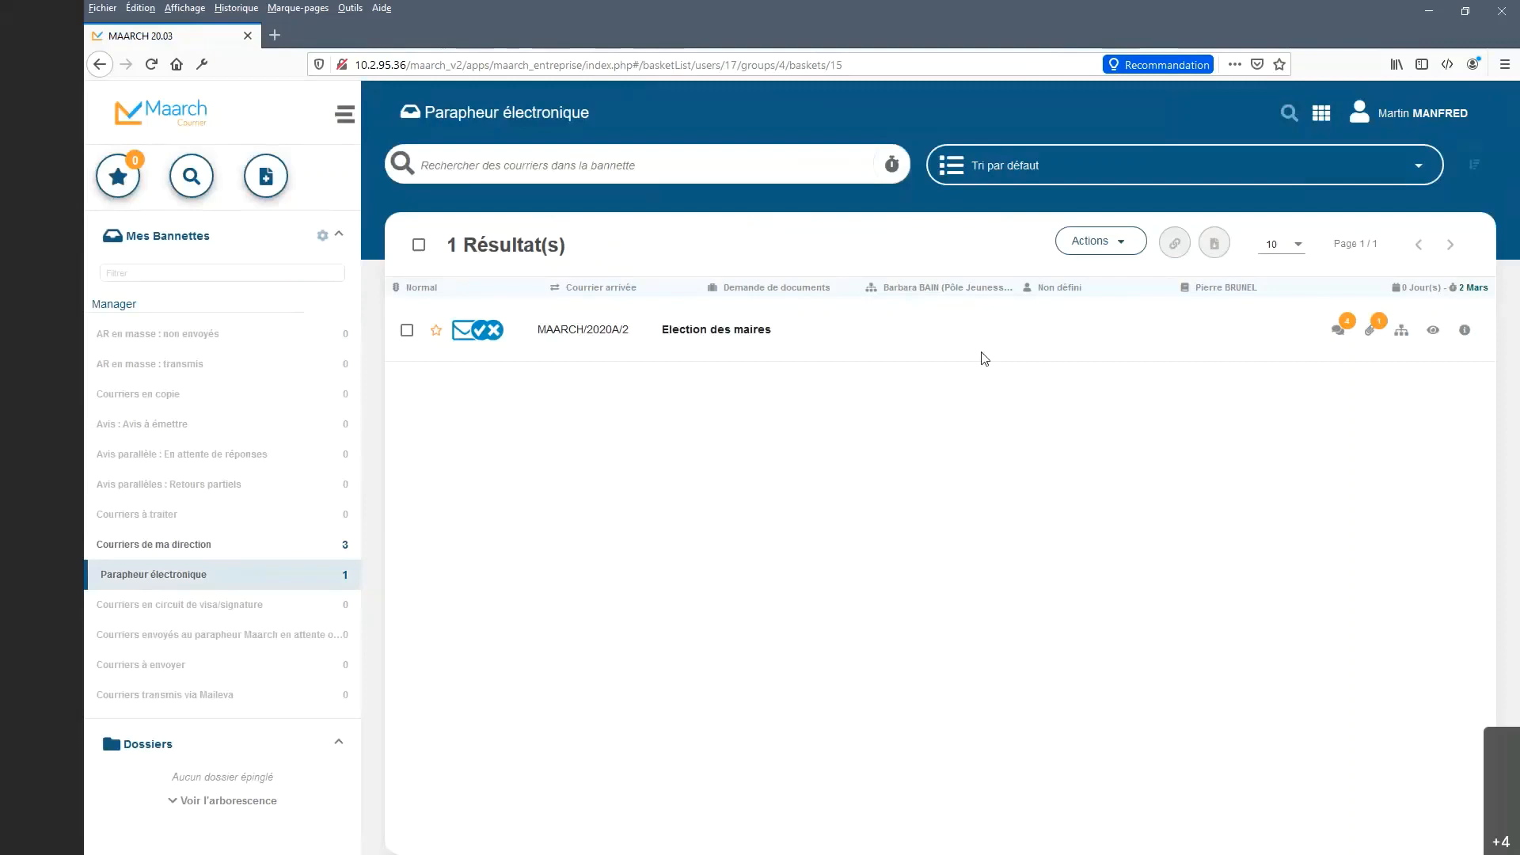
click(407, 337)
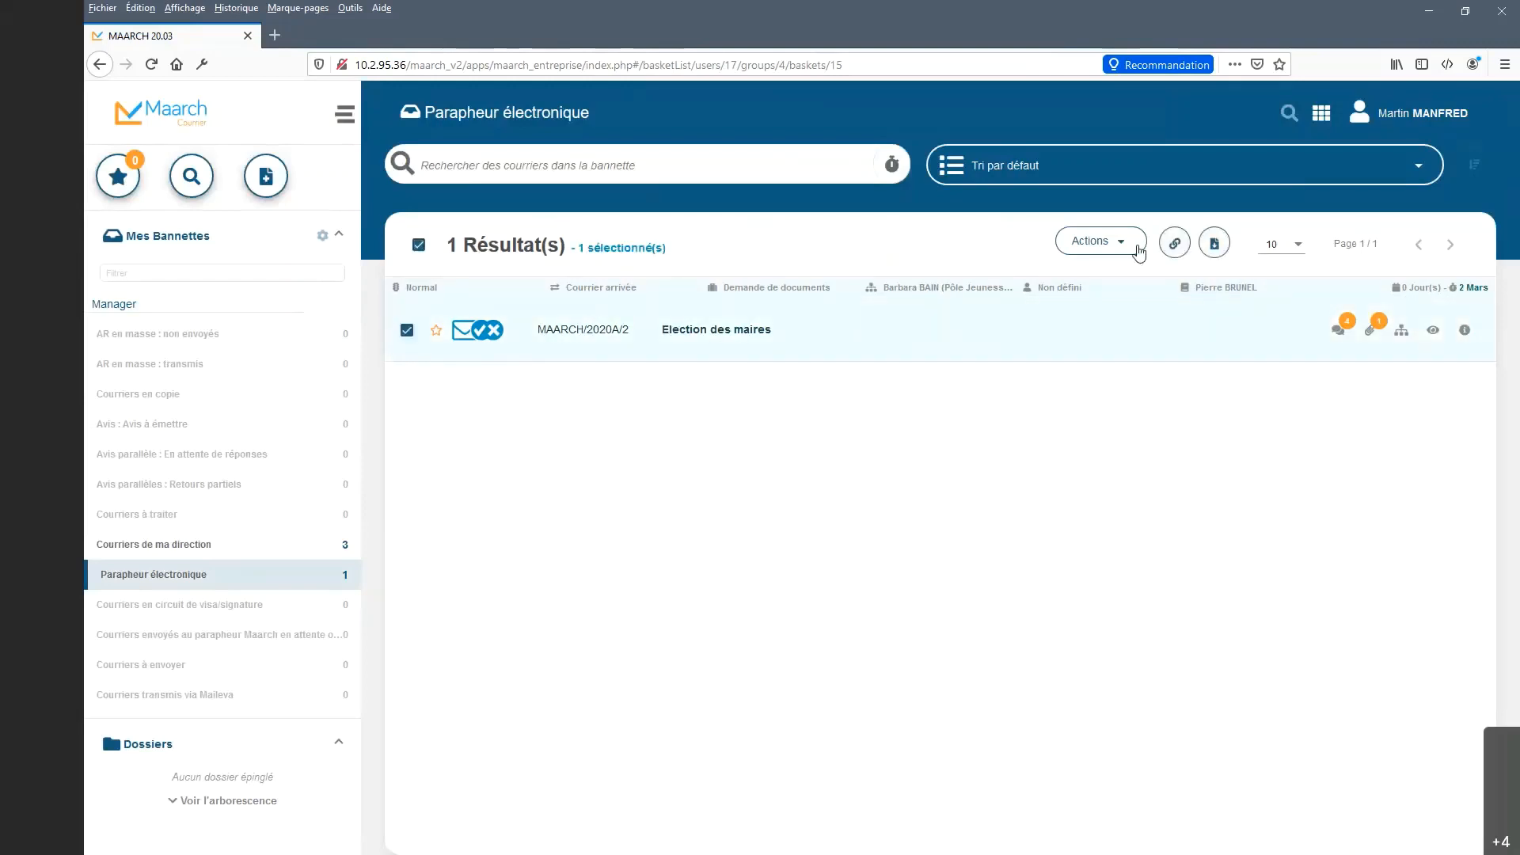
Apply Valider et poursuivre le circuit to Election des maires (MAARCH/2020A/2) and confirm with Valider.
right_click(1082, 327)
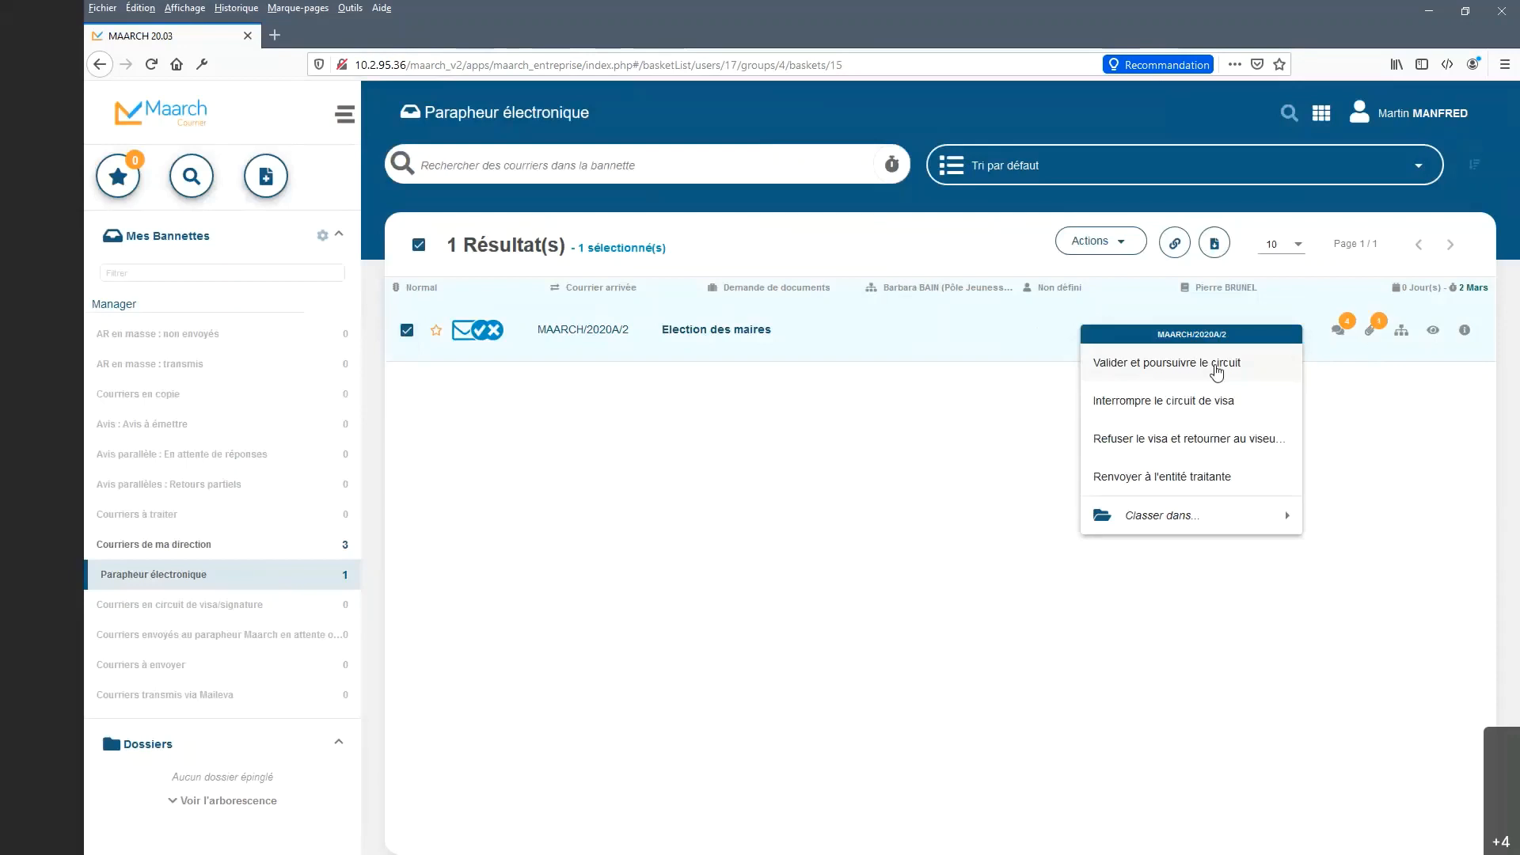
click(1218, 368)
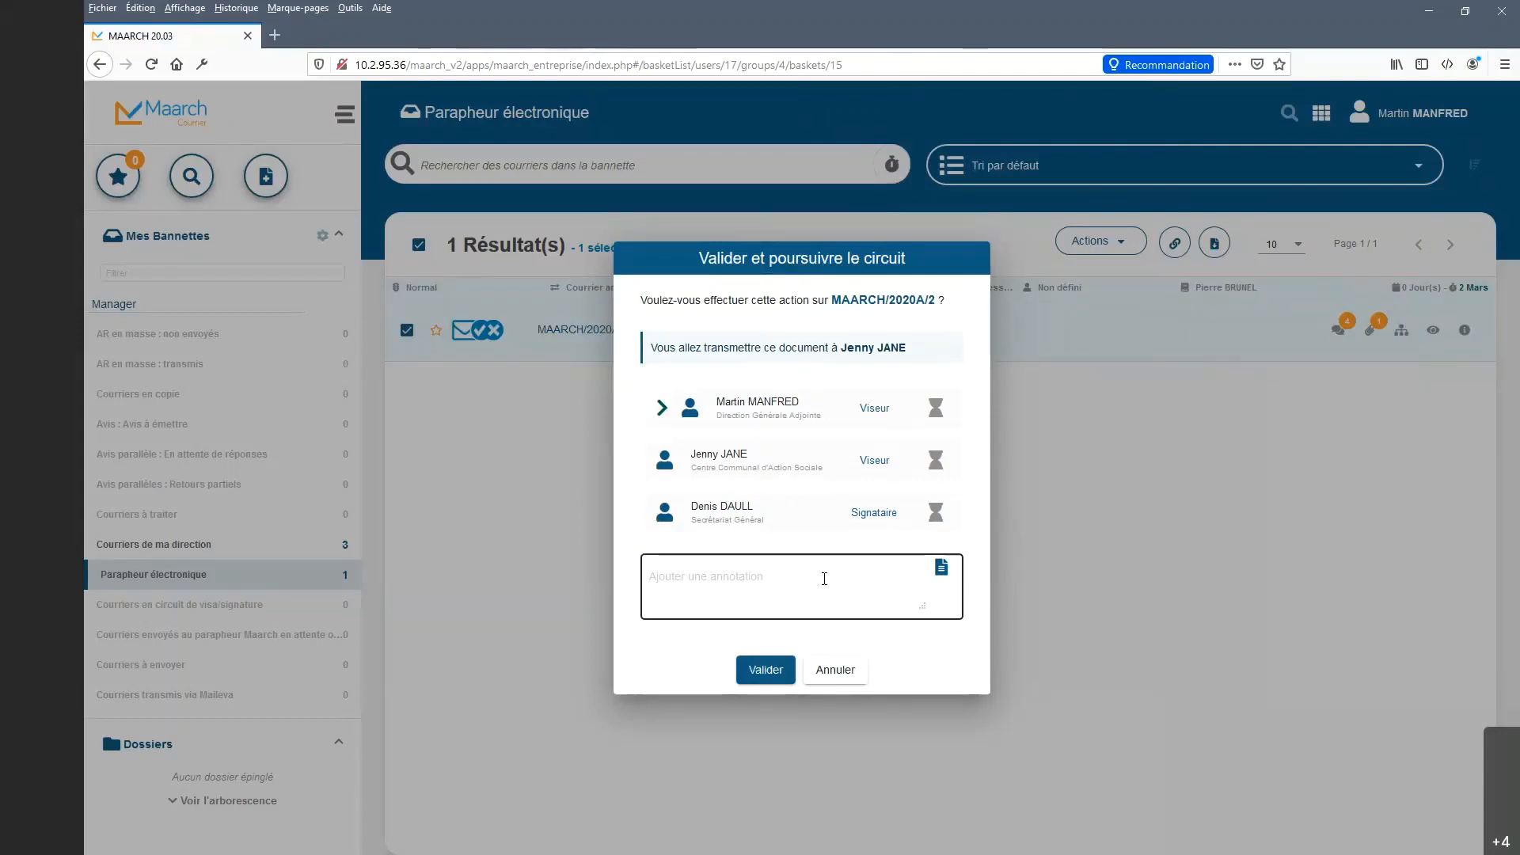
click(756, 675)
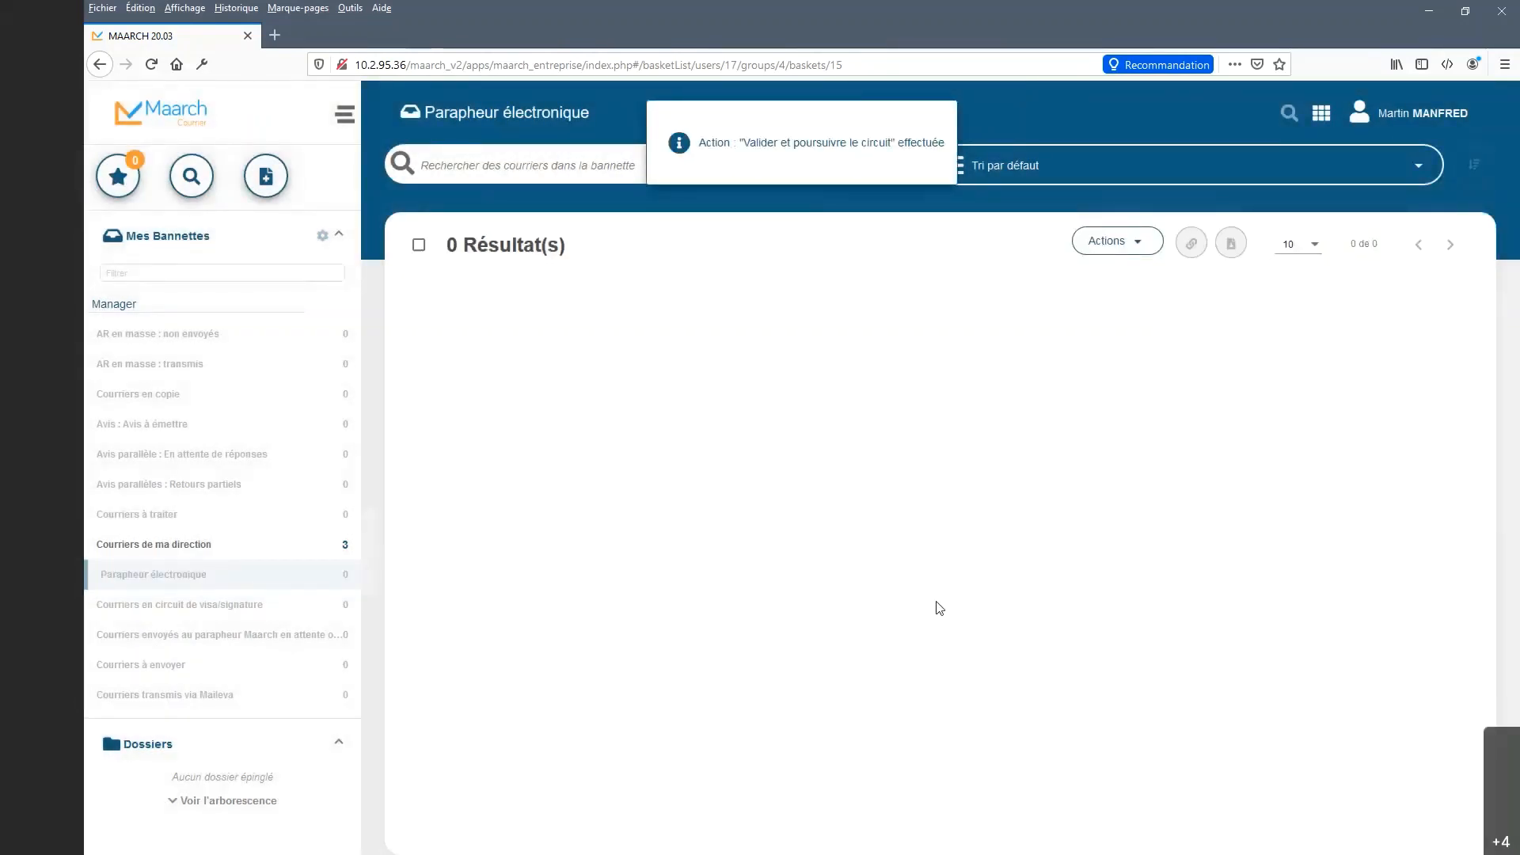
Sign out of the current Maarch Courrier account from the user menu.
click(1417, 113)
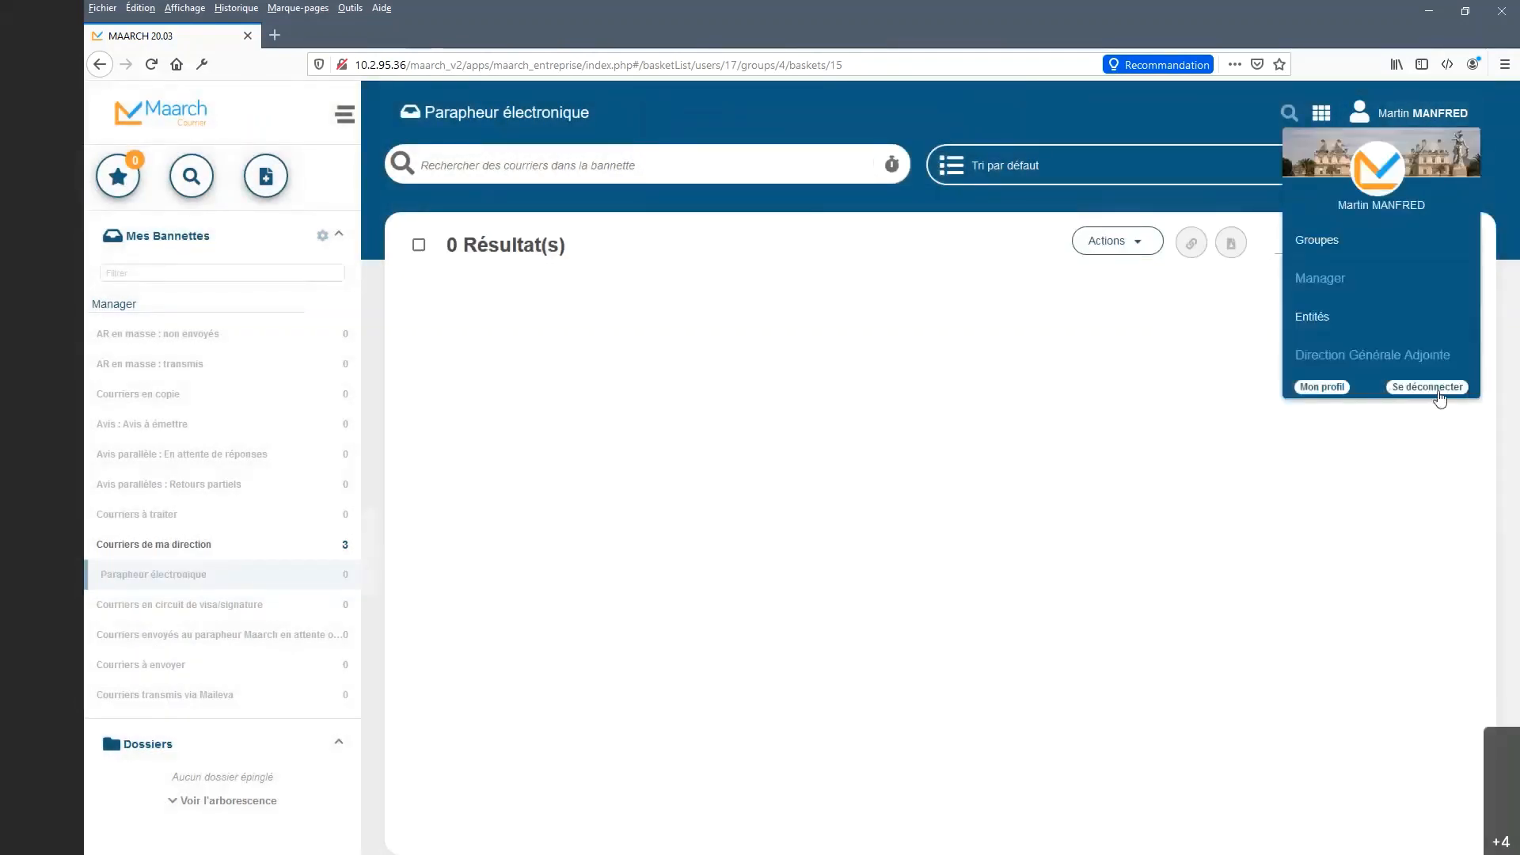
click(1487, 355)
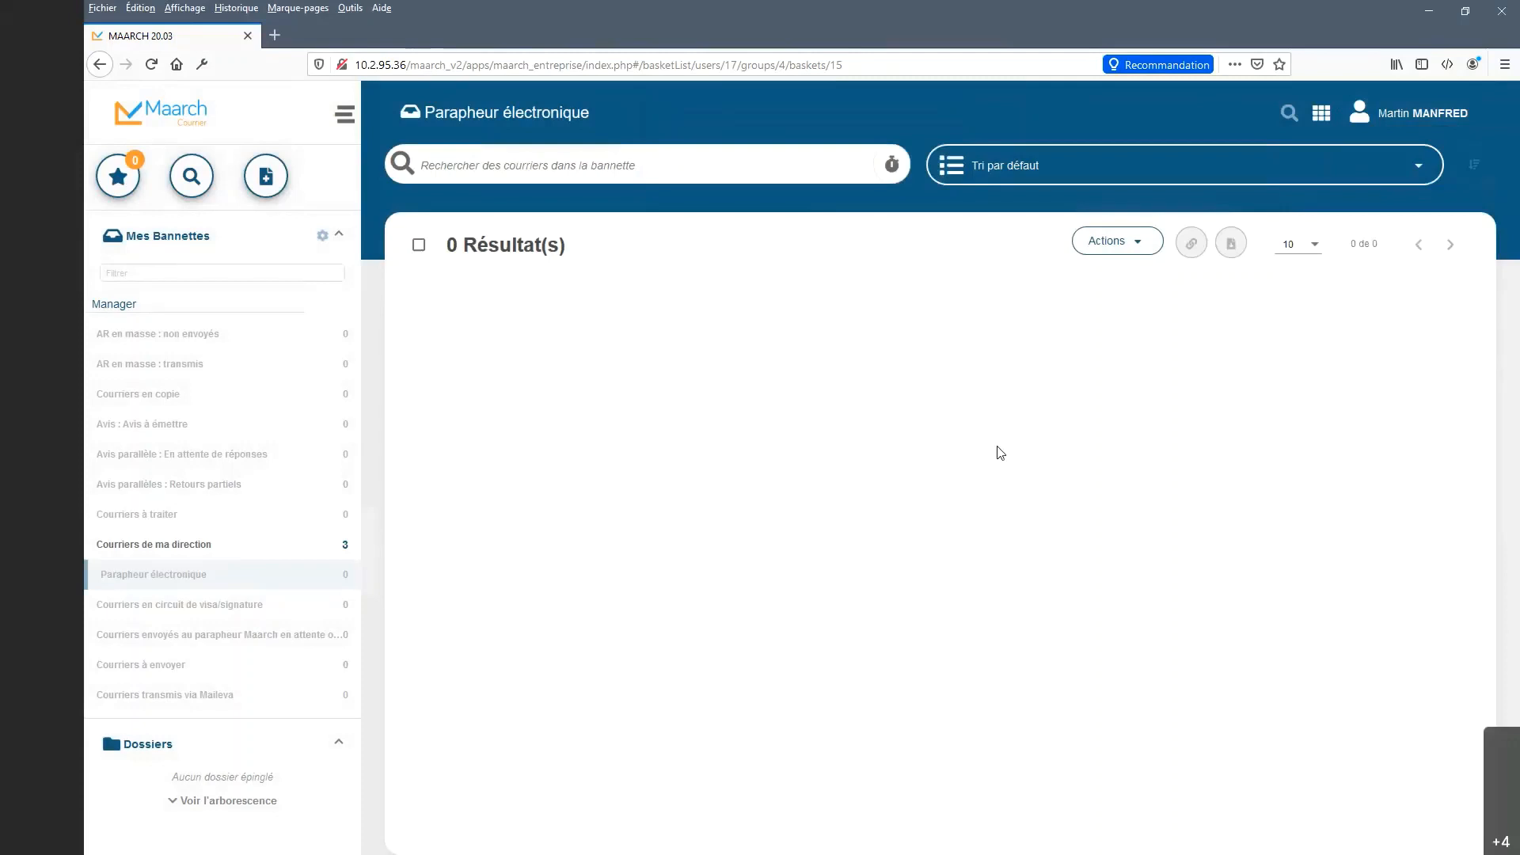
click(1430, 115)
click(1424, 388)
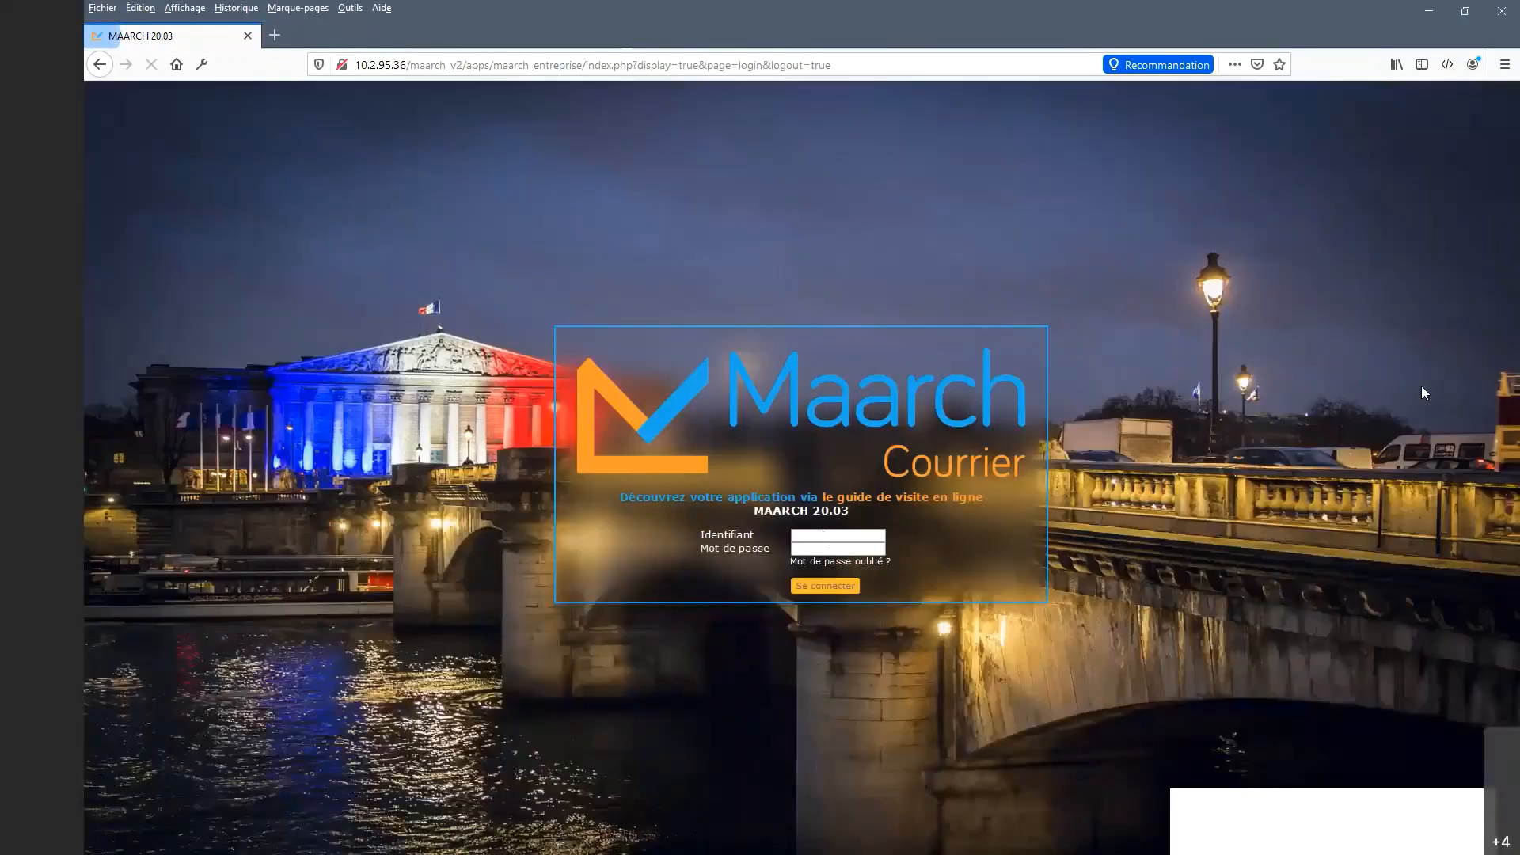
Log in with another user's identifier and password, saving the login in the browser.
click(825, 537)
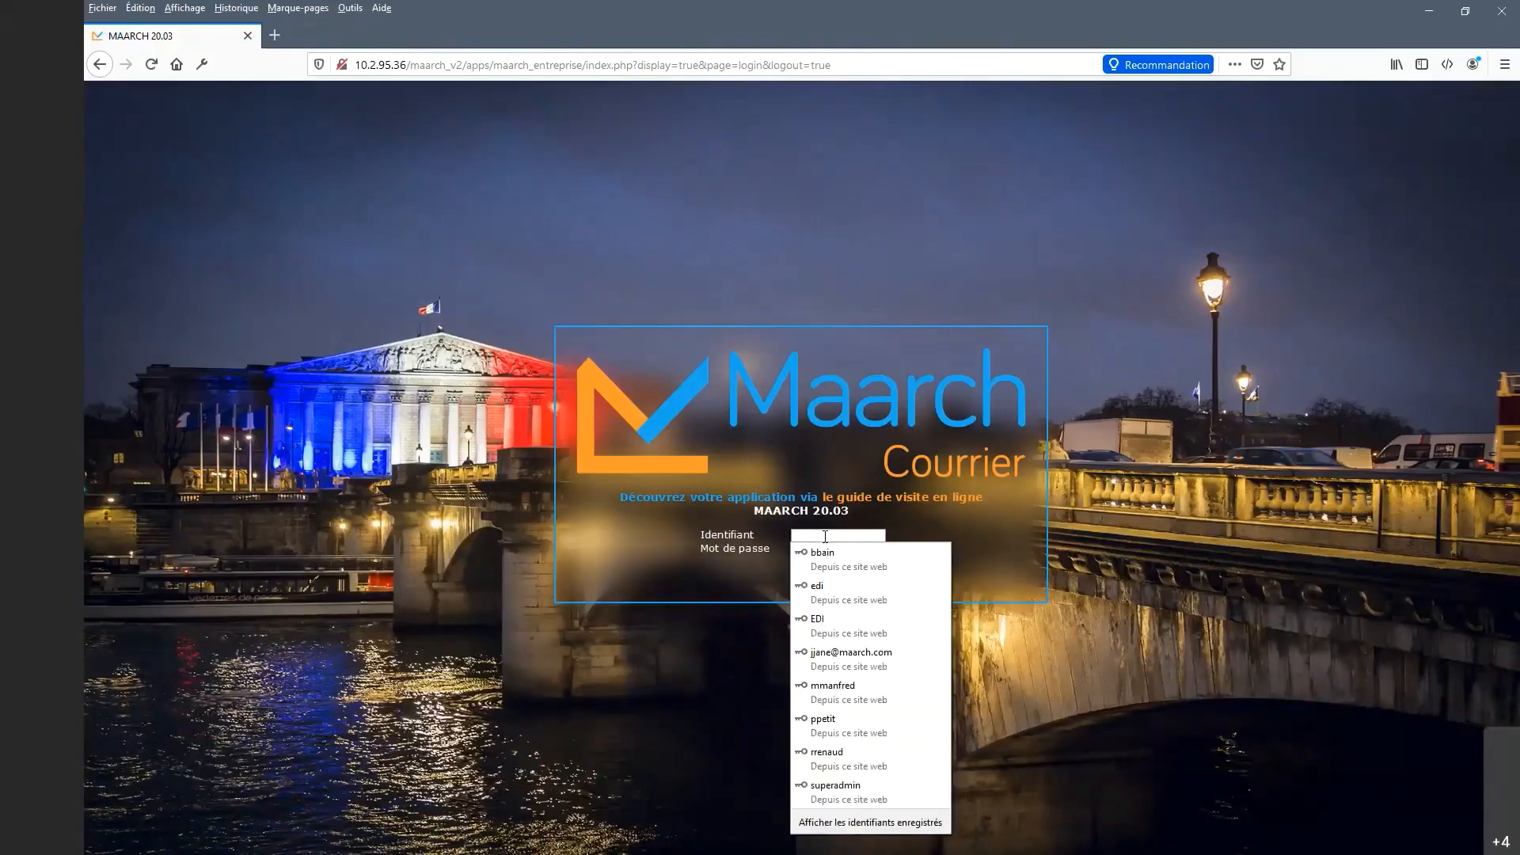
text(jjane)
key(Tab)
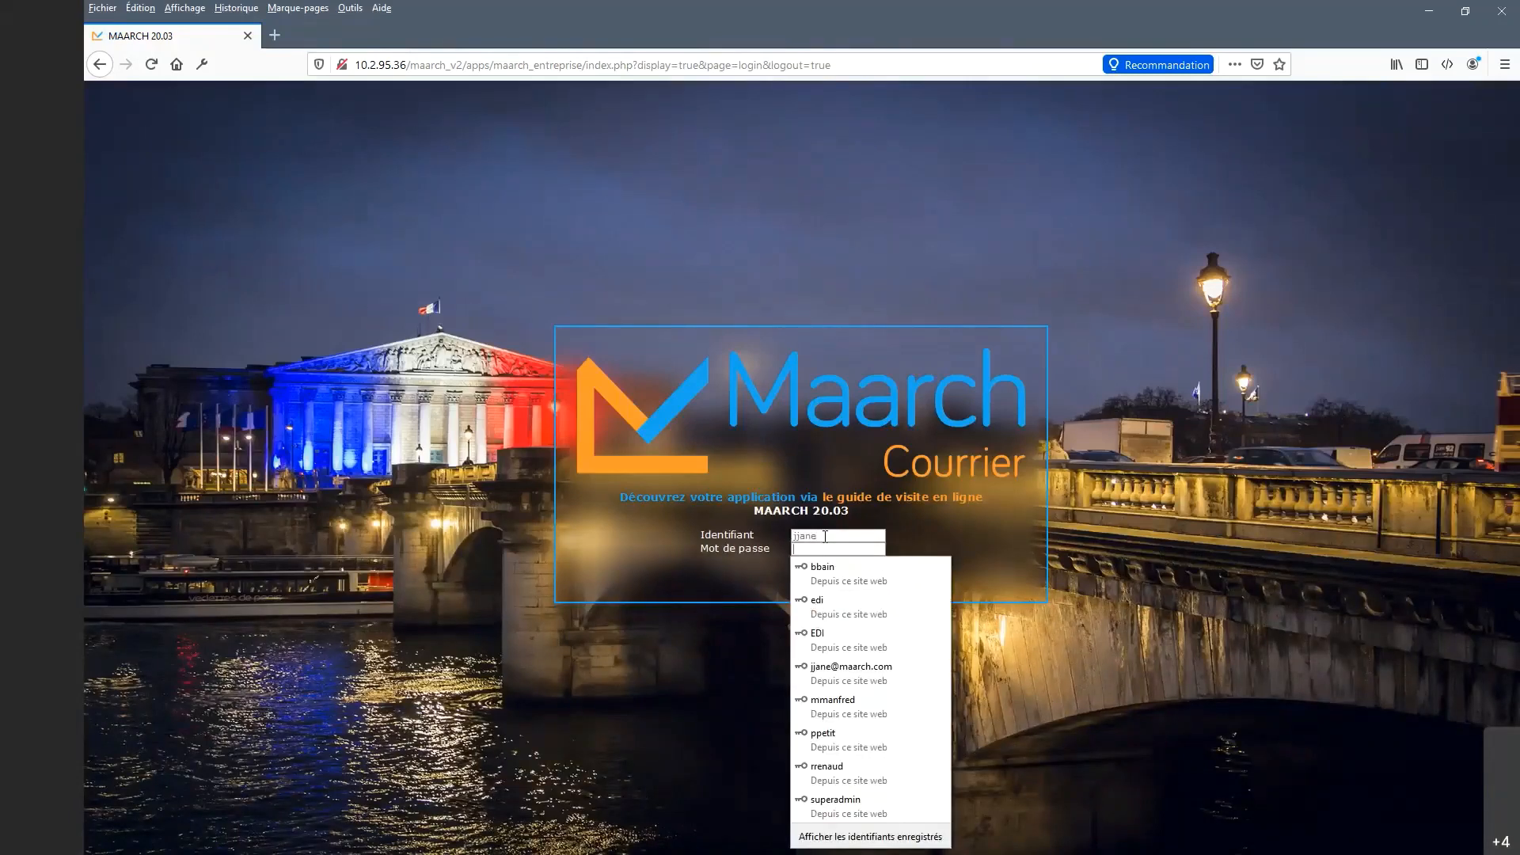
text(••••••)
key(Return)
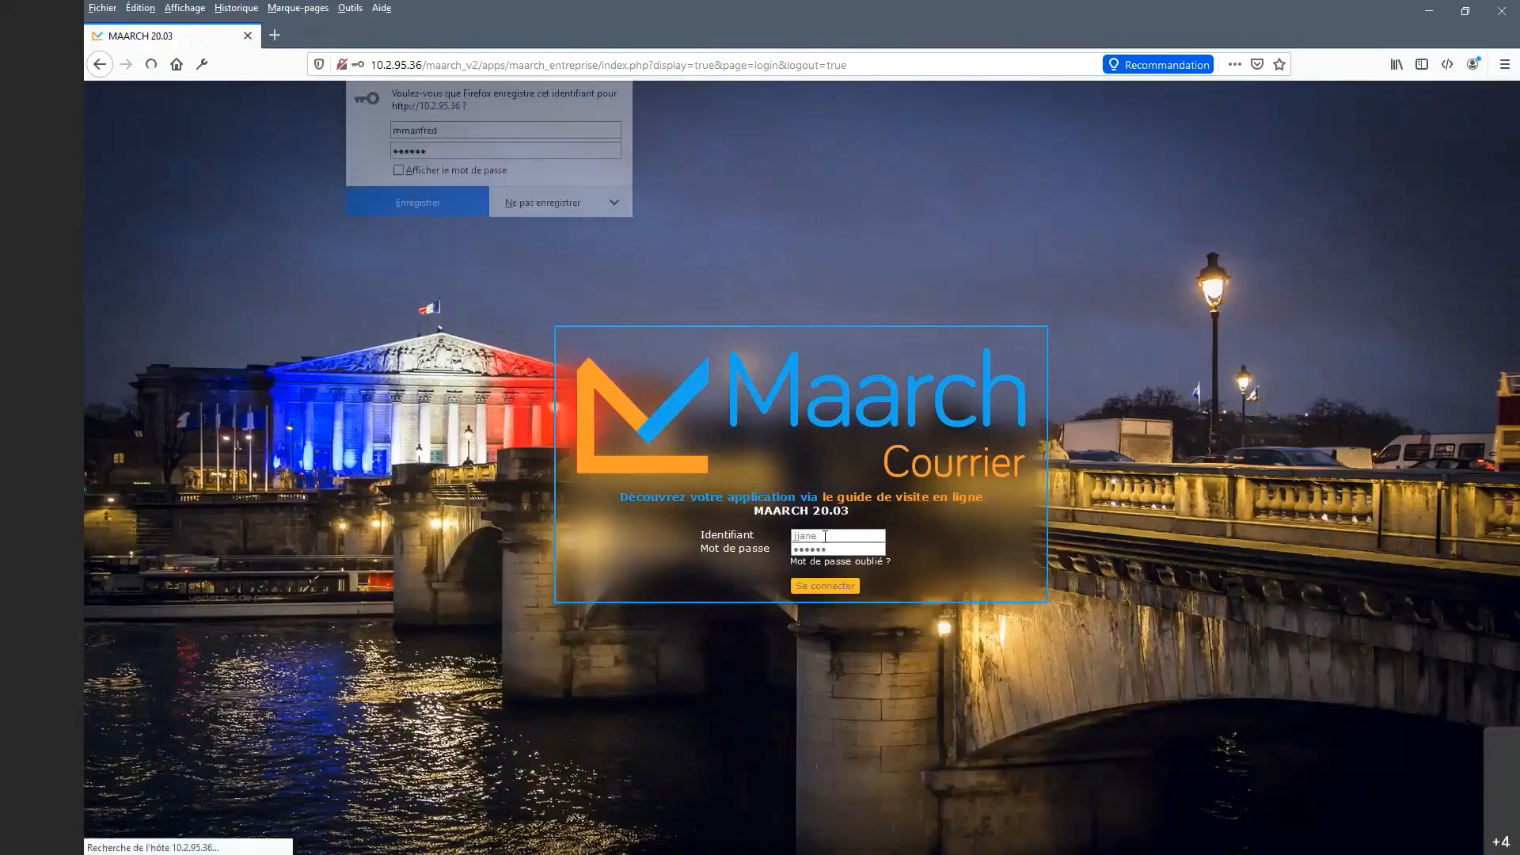
click(425, 208)
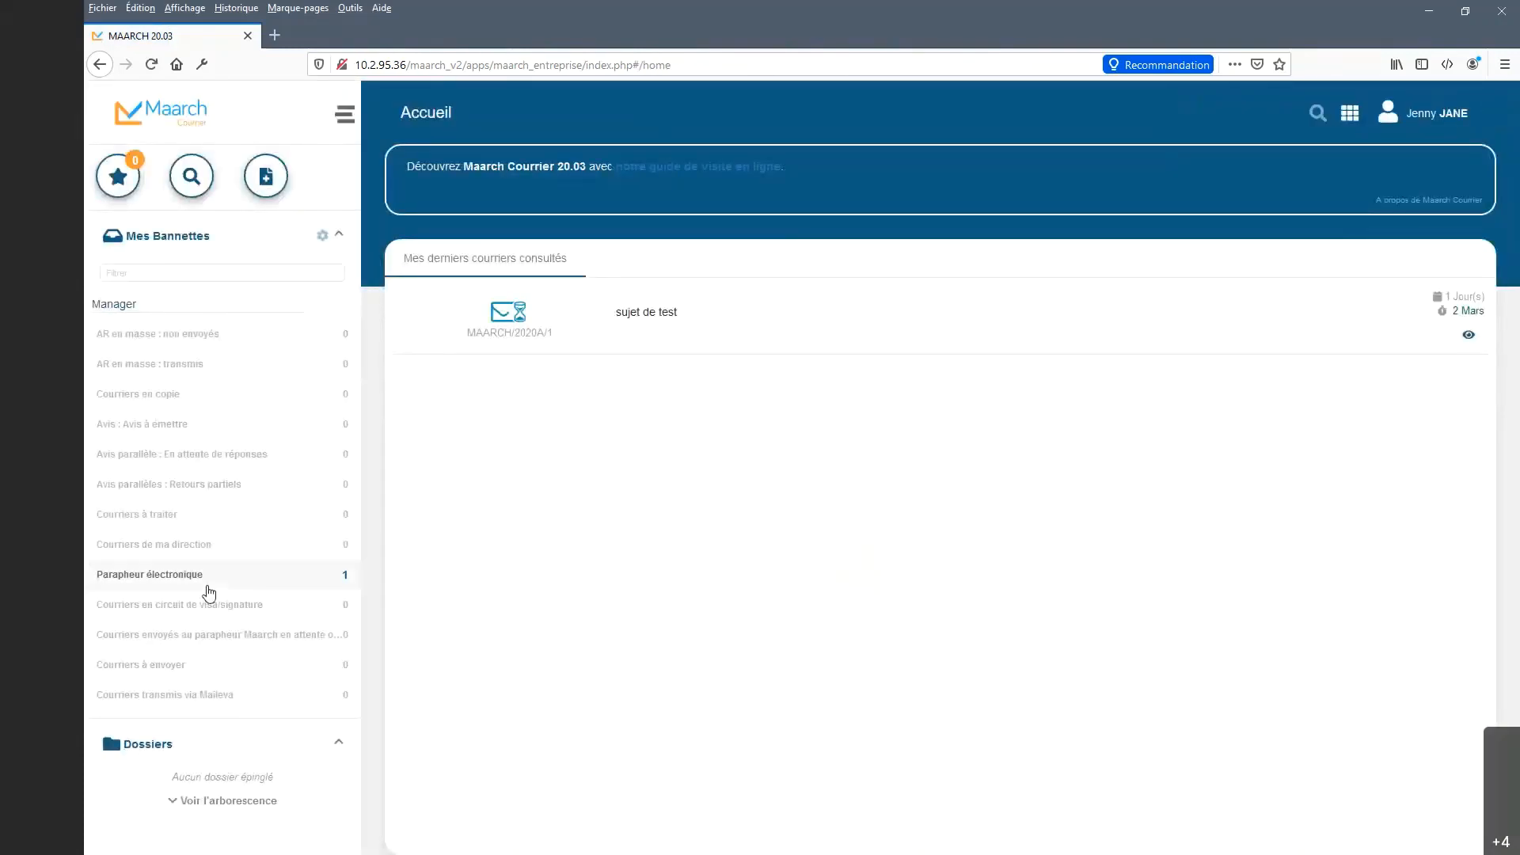
In Parapheur électronique, view the annotations and attachments of Election des maires, including draft MAARCH/2020D/4.
click(209, 590)
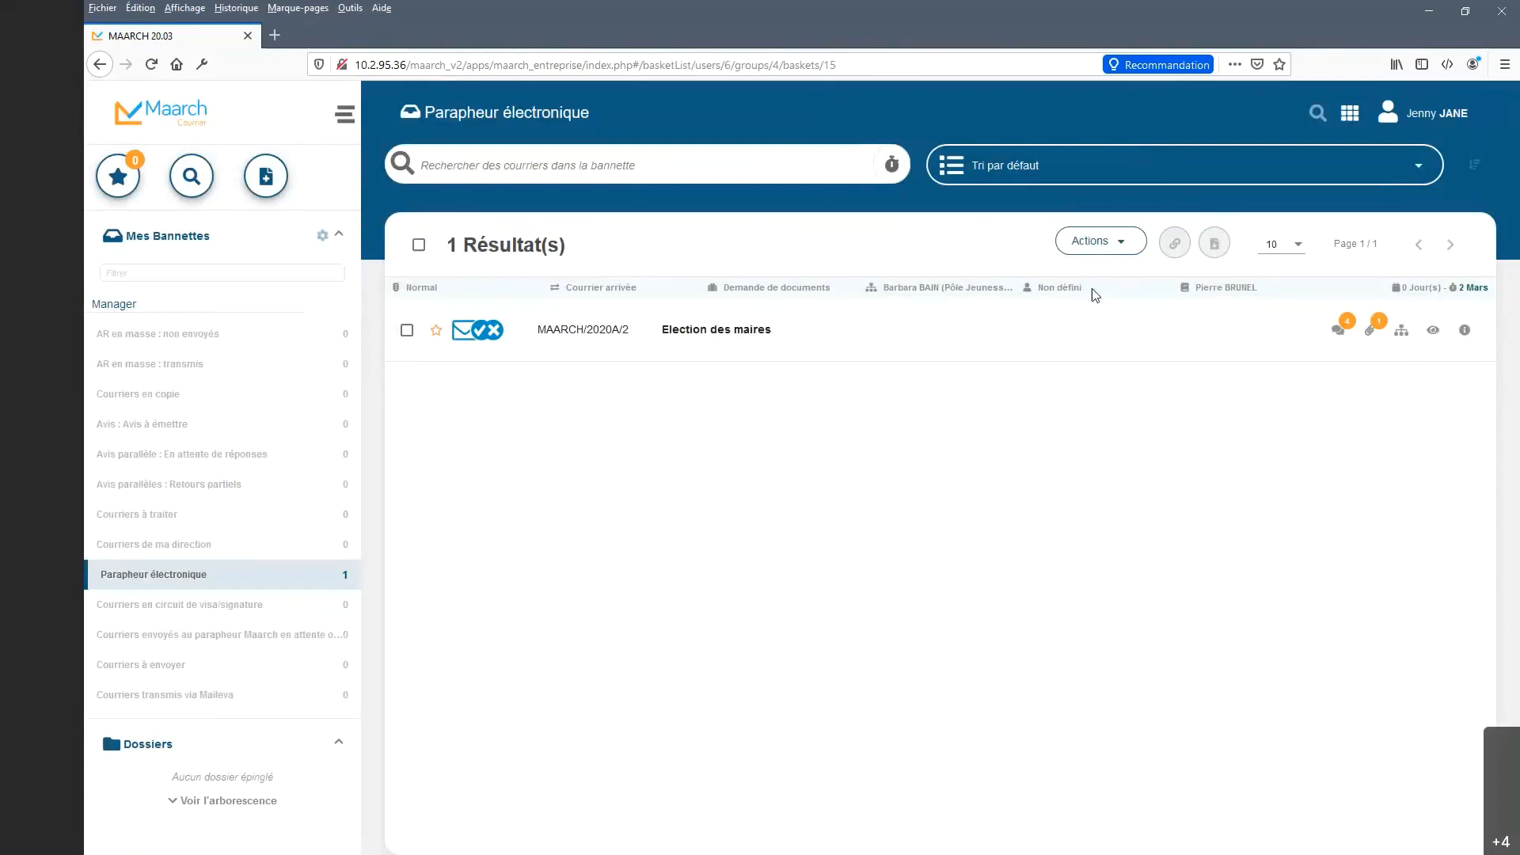
click(1337, 330)
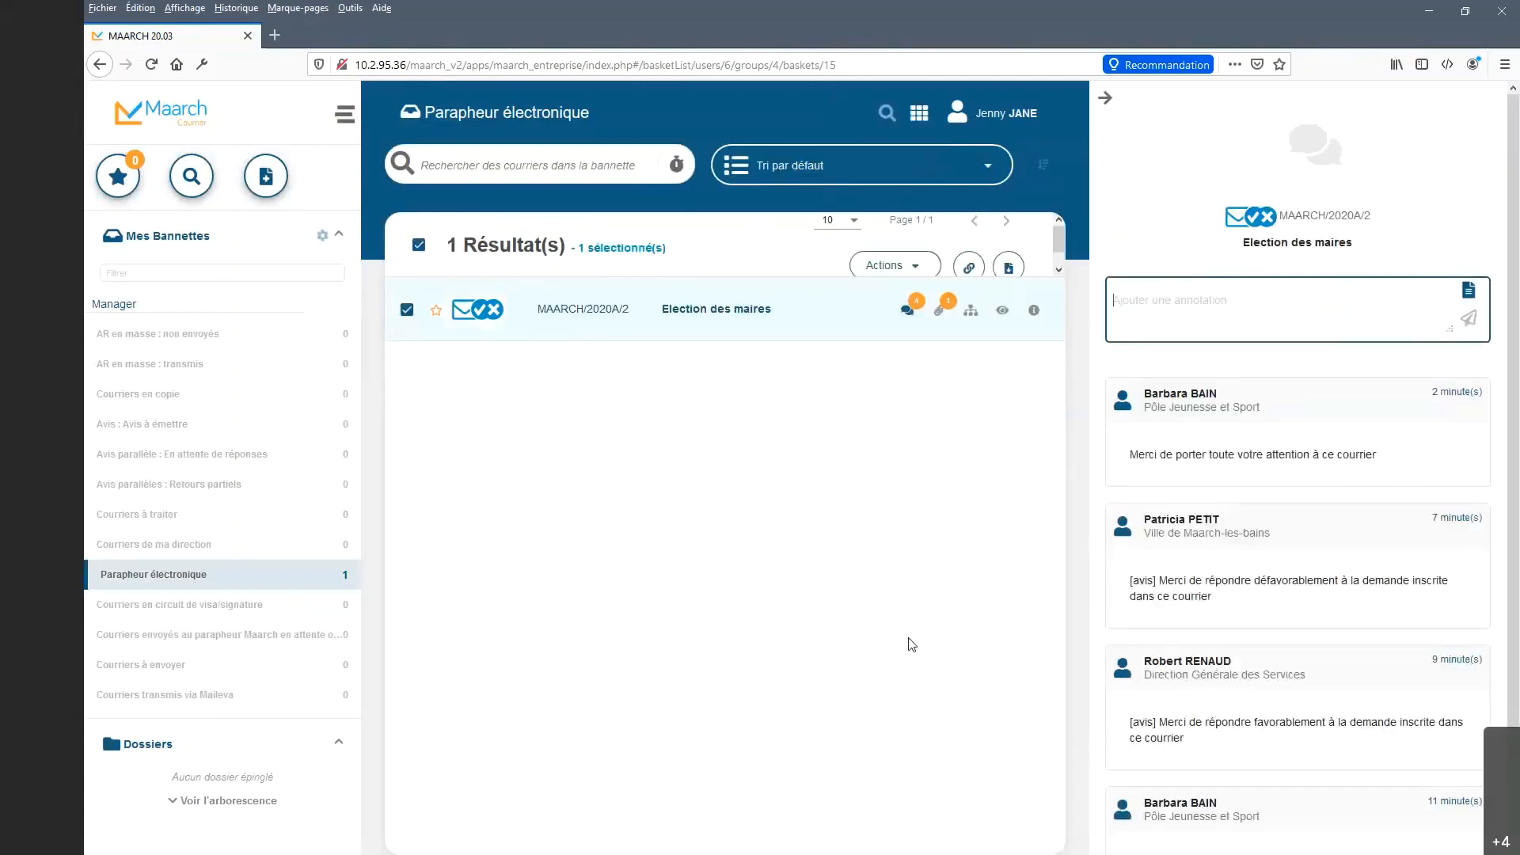
click(940, 312)
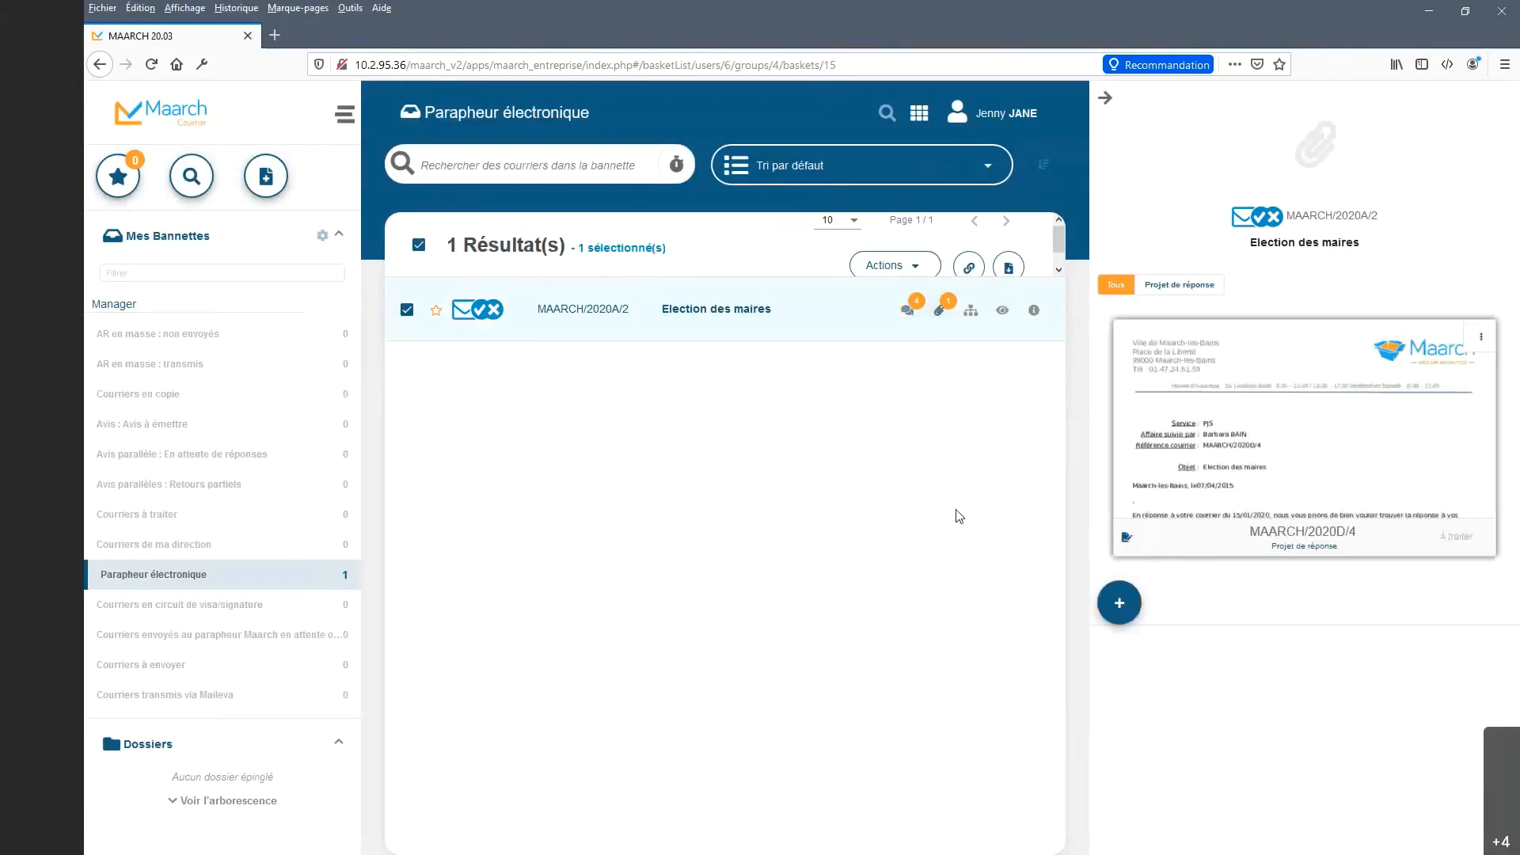
mouse_move(1378, 442)
Close the attachments panel and start Renvoyer à l'entité traitante on Election des maires, then cancel it.
click(1105, 97)
right_click(980, 330)
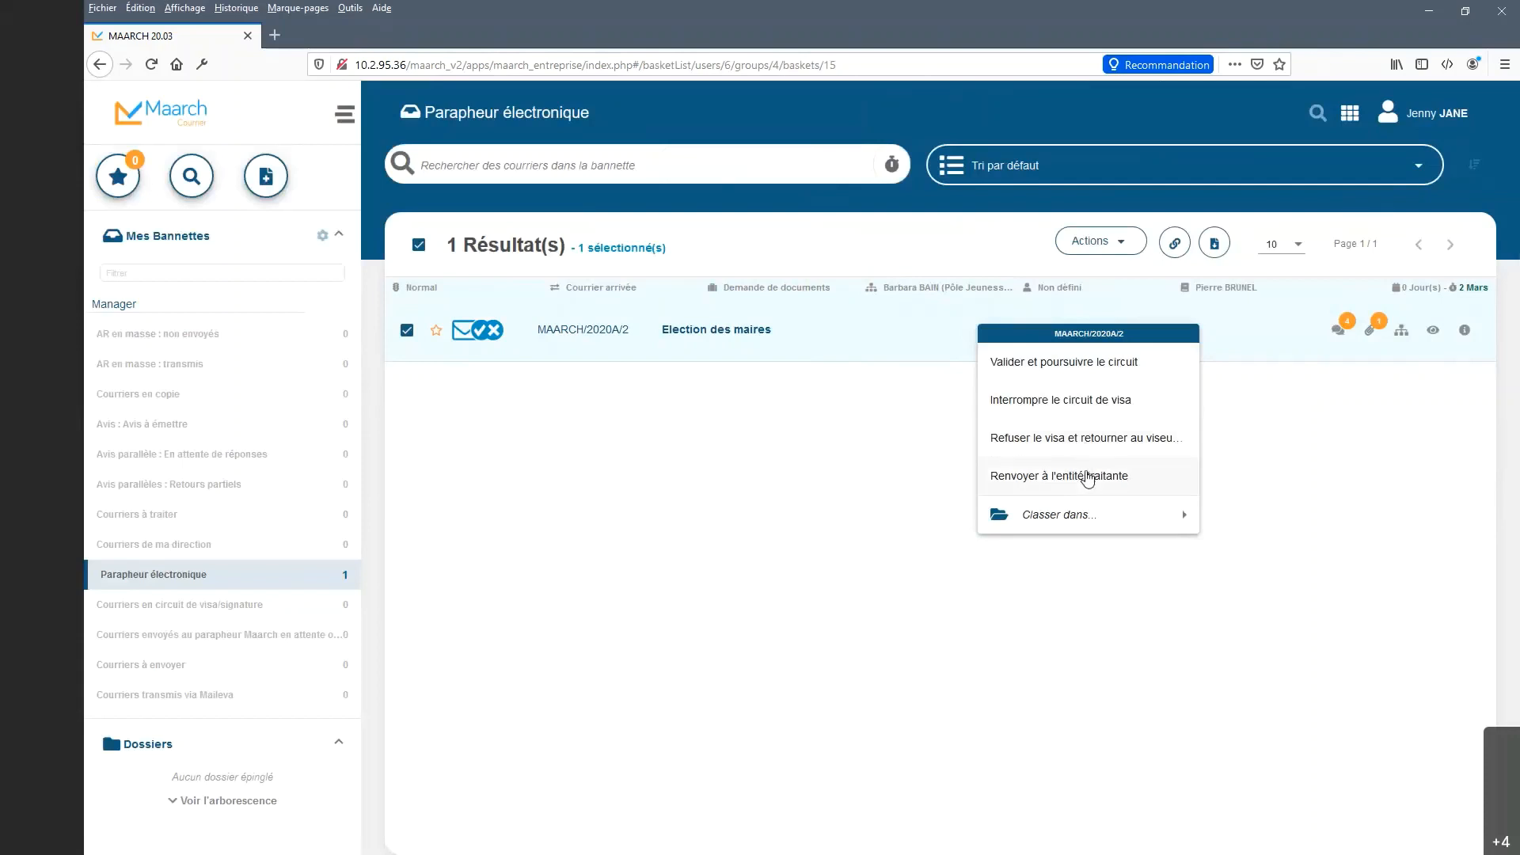
click(1088, 478)
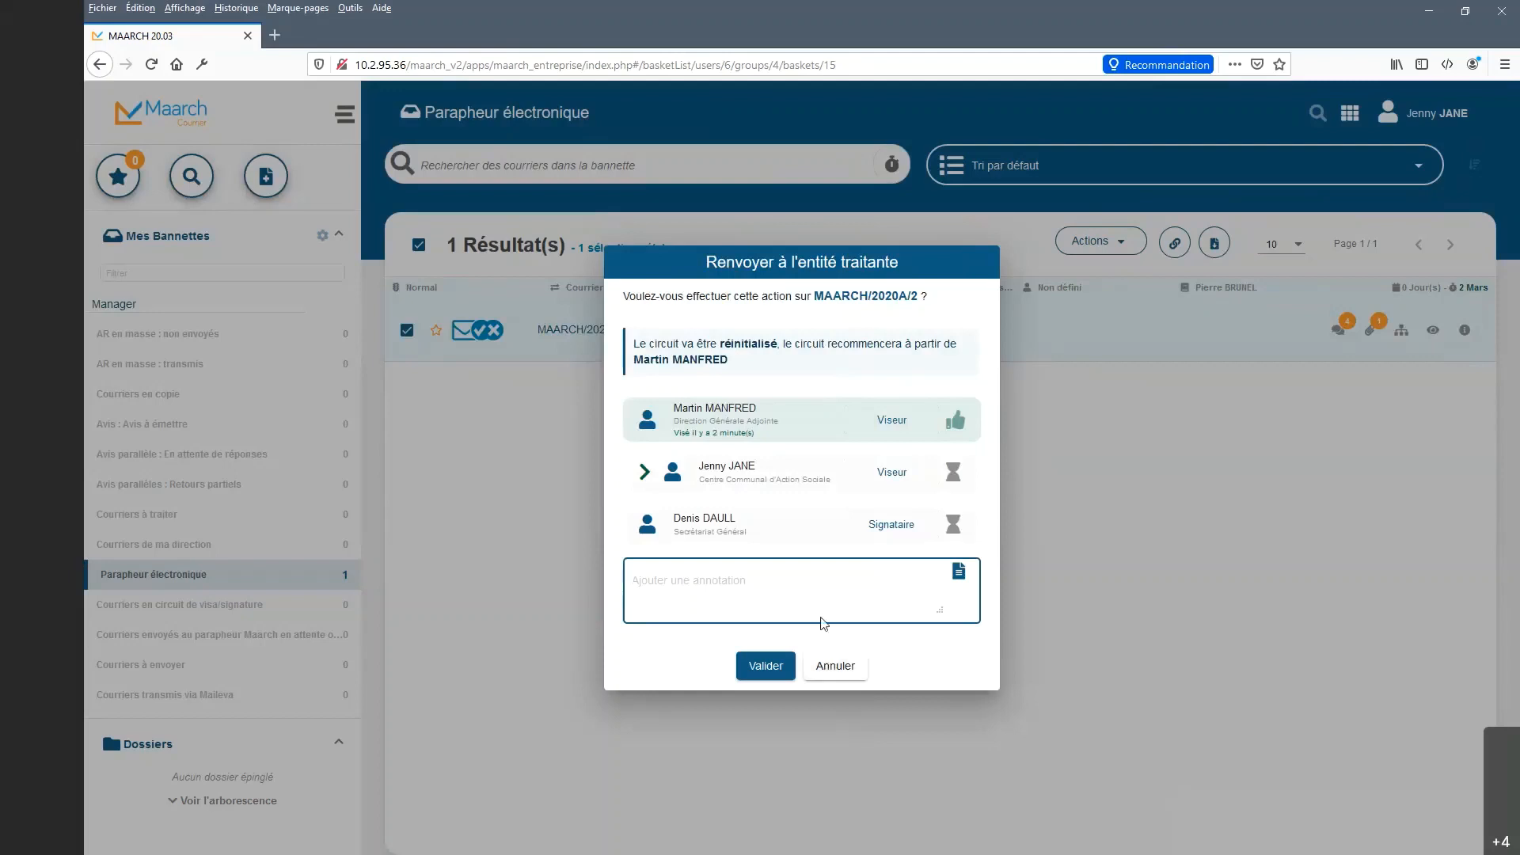
click(843, 668)
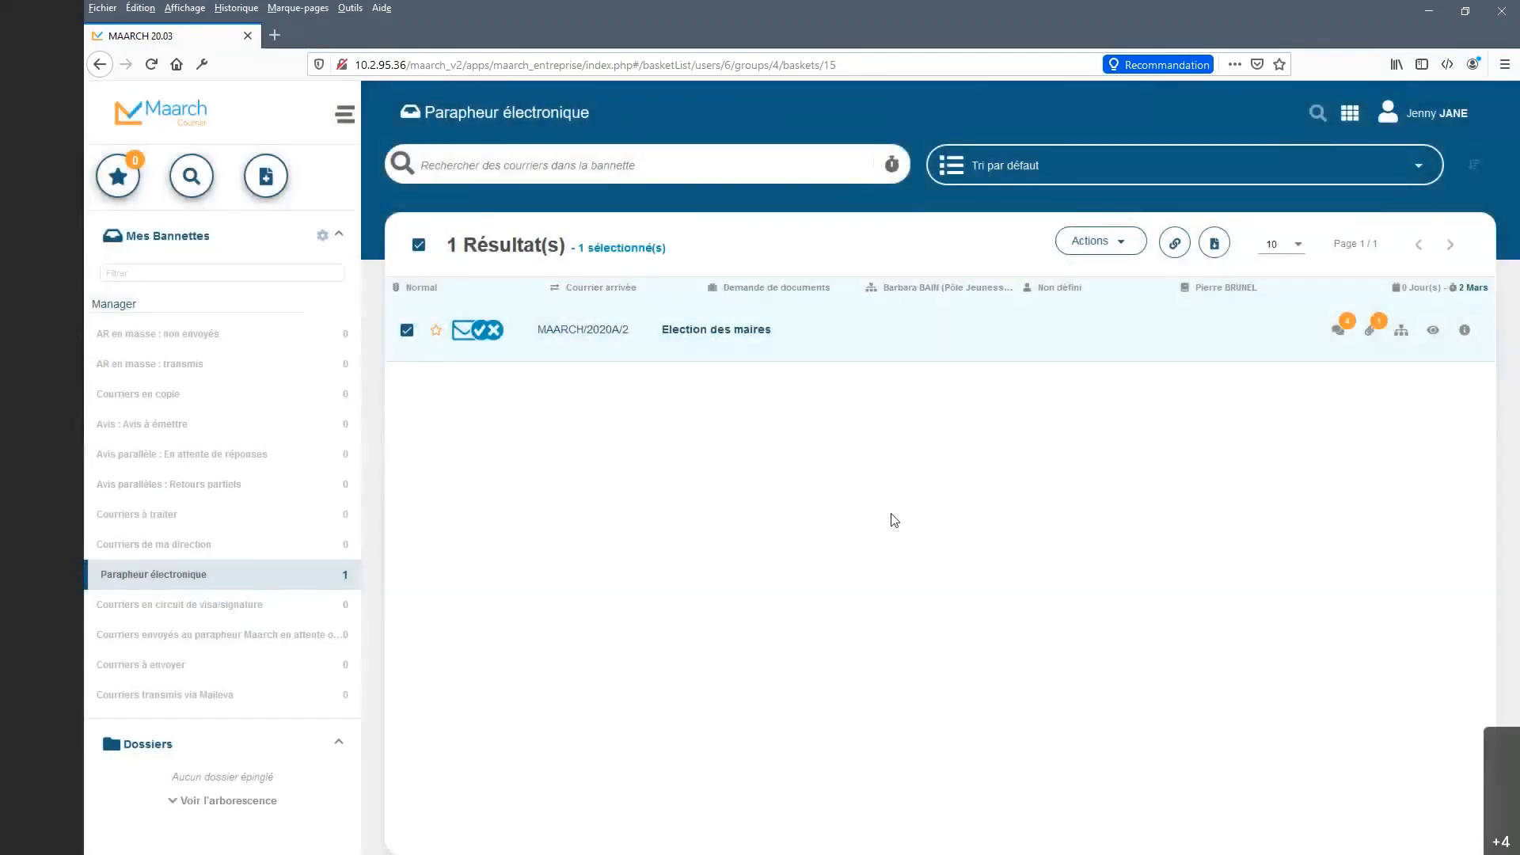
right_click(914, 331)
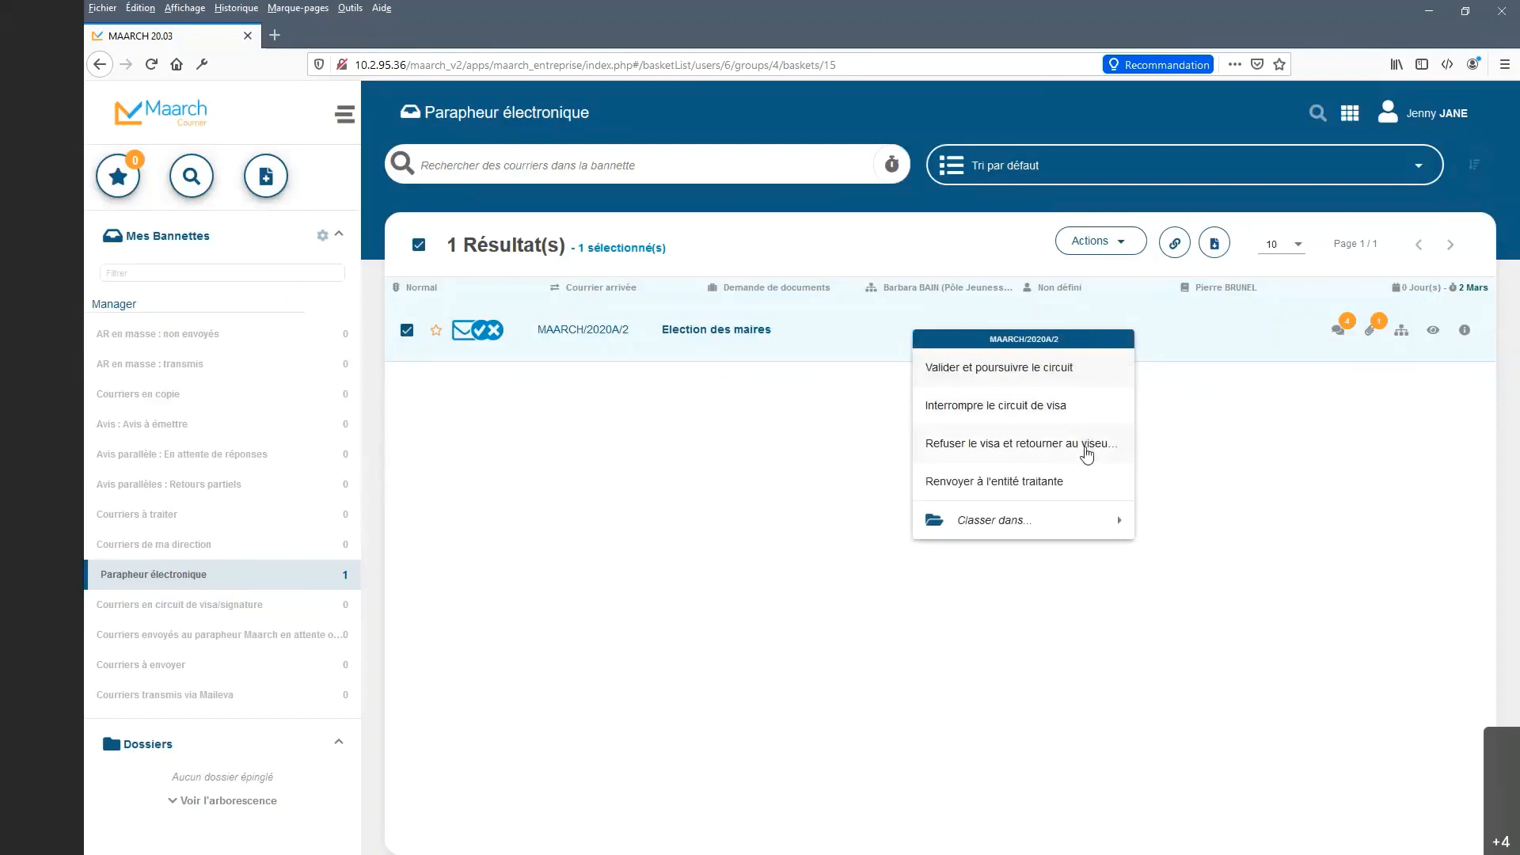
click(1087, 448)
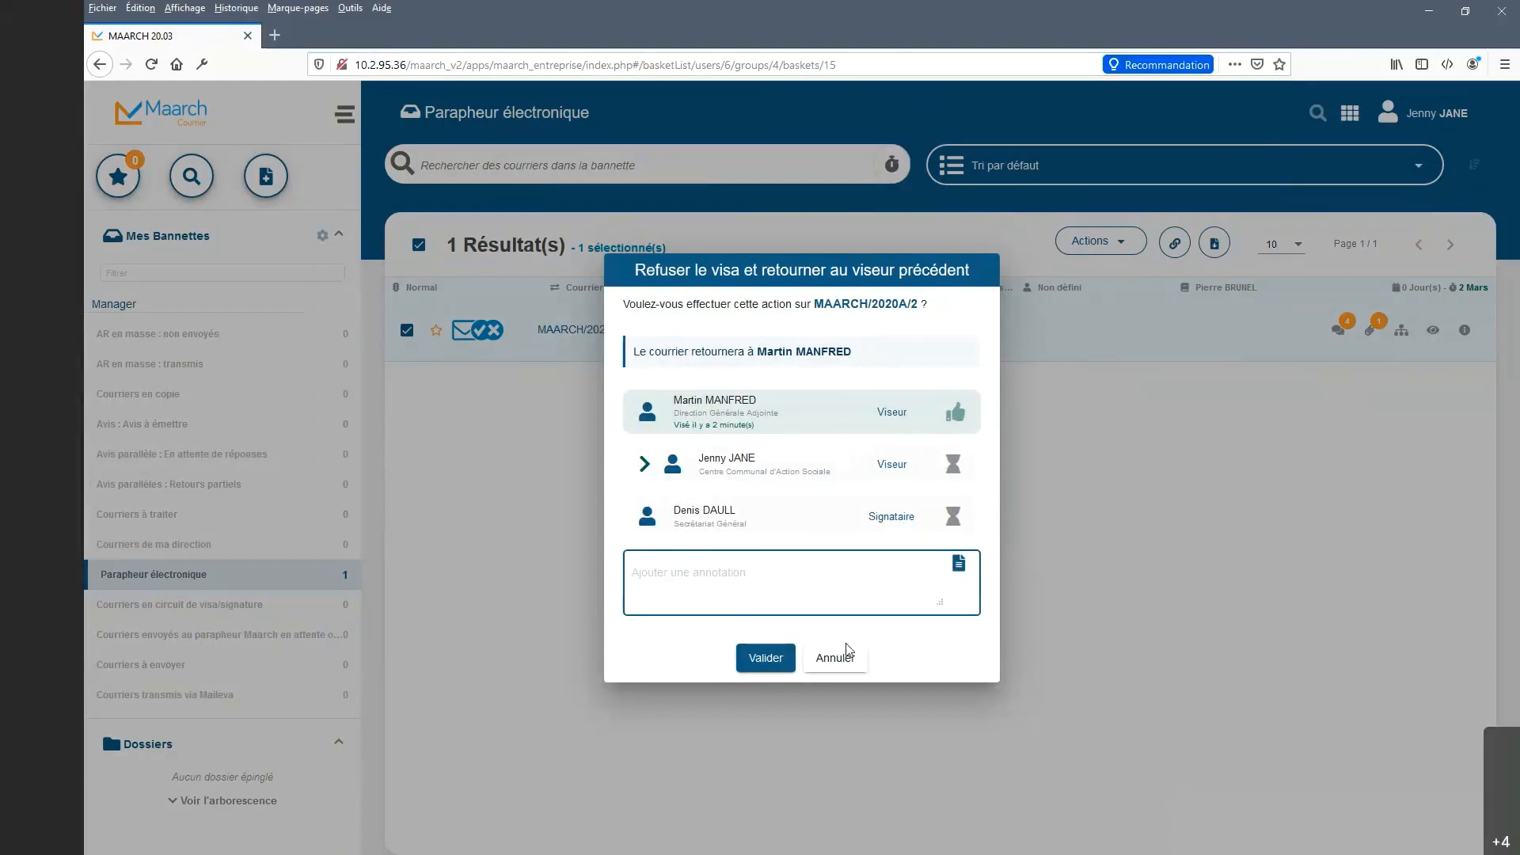
click(835, 662)
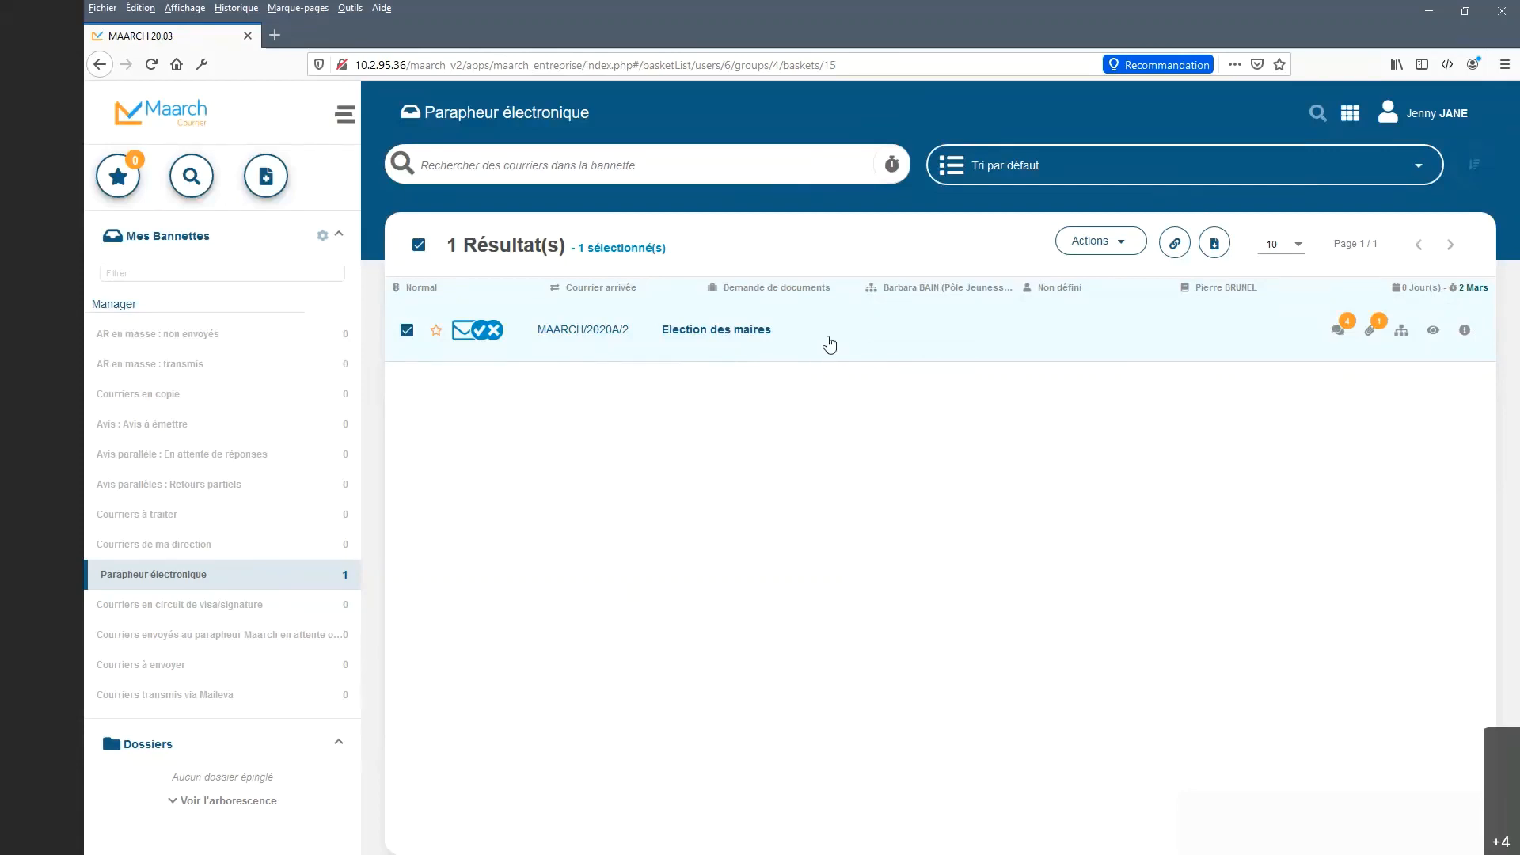
Apply Interrompre le circuit de visa to Election des maires (MAARCH/2020A/2) and confirm with Valider.
right_click(829, 342)
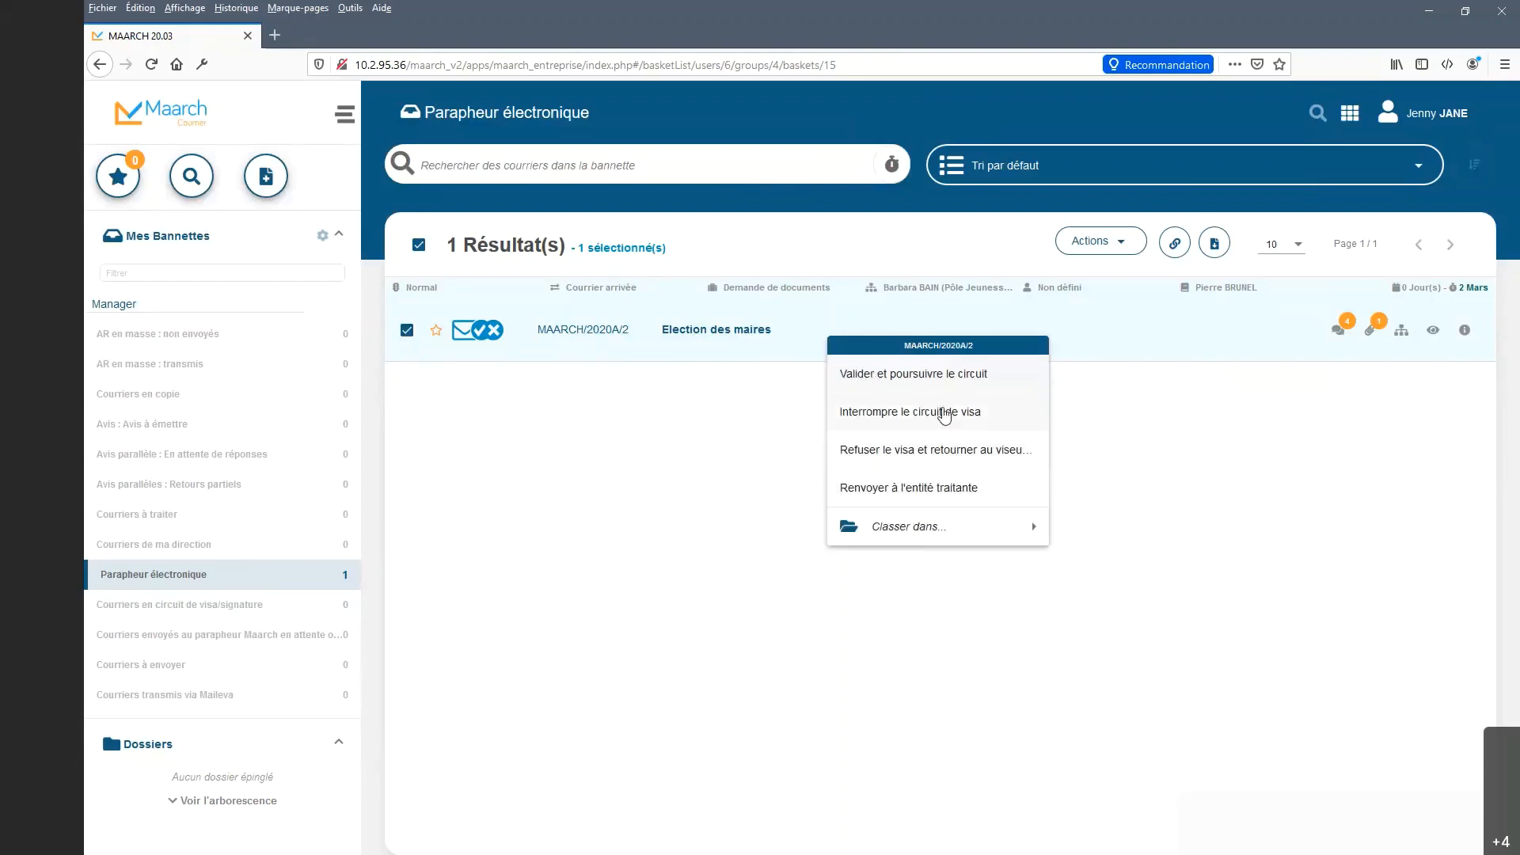
click(944, 413)
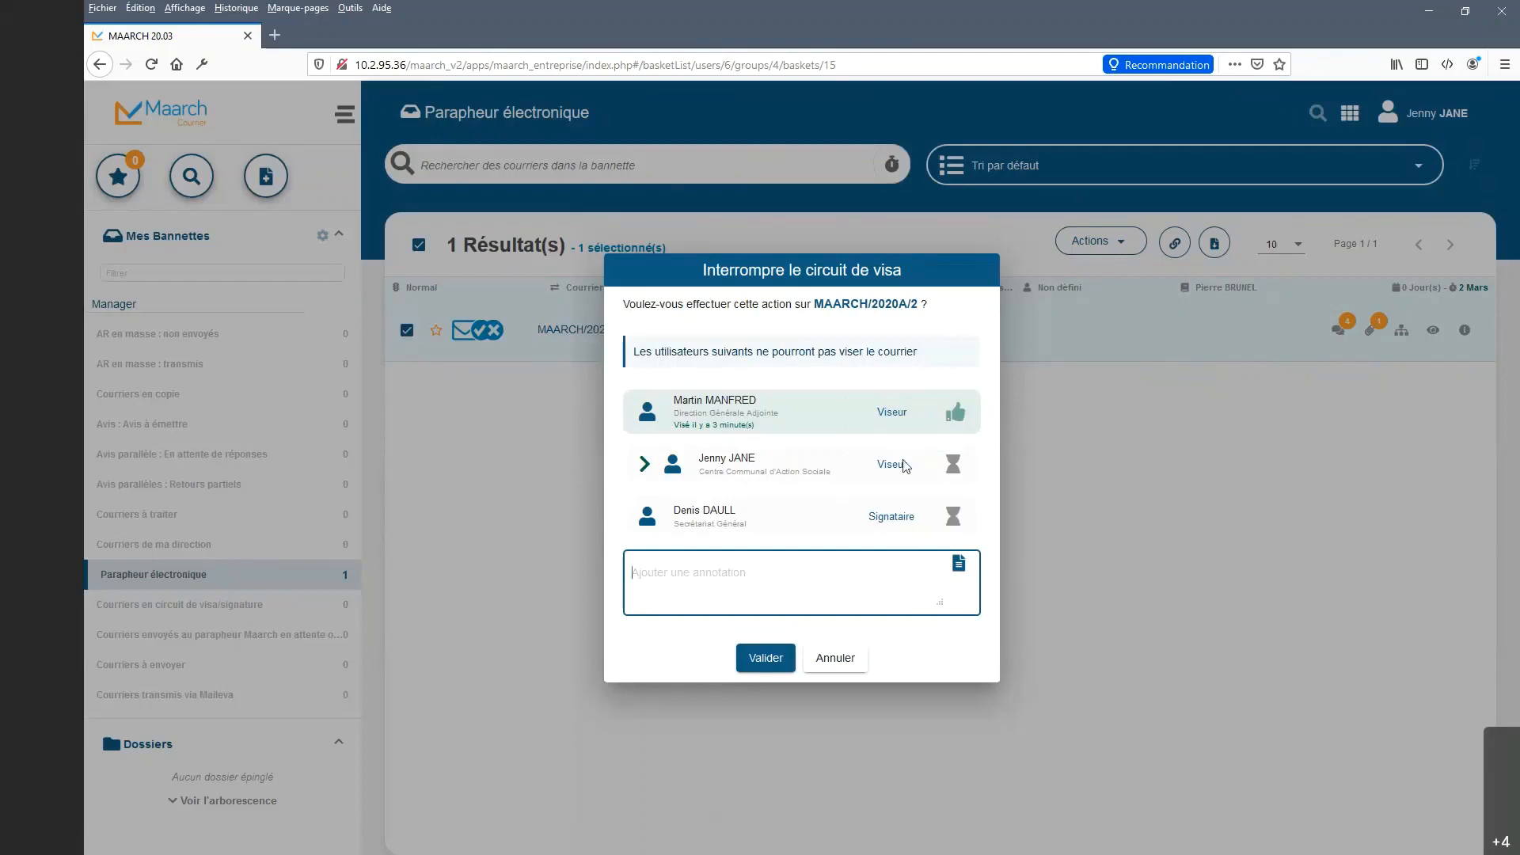
click(766, 659)
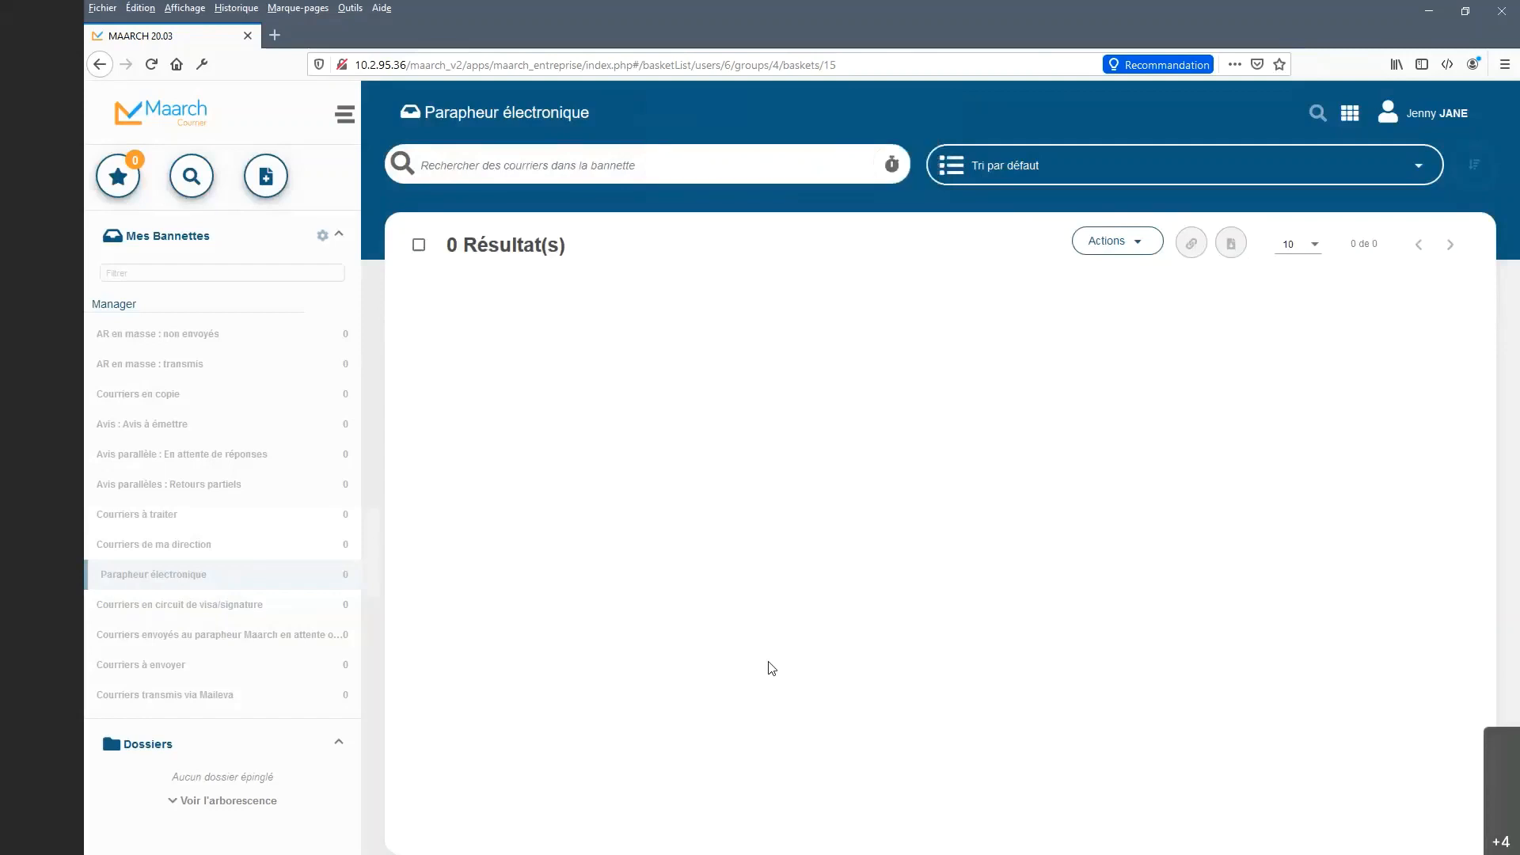
click(1434, 113)
Log out, sign in with another user's saved browser login, and open Courriers à envoyer.
click(1425, 388)
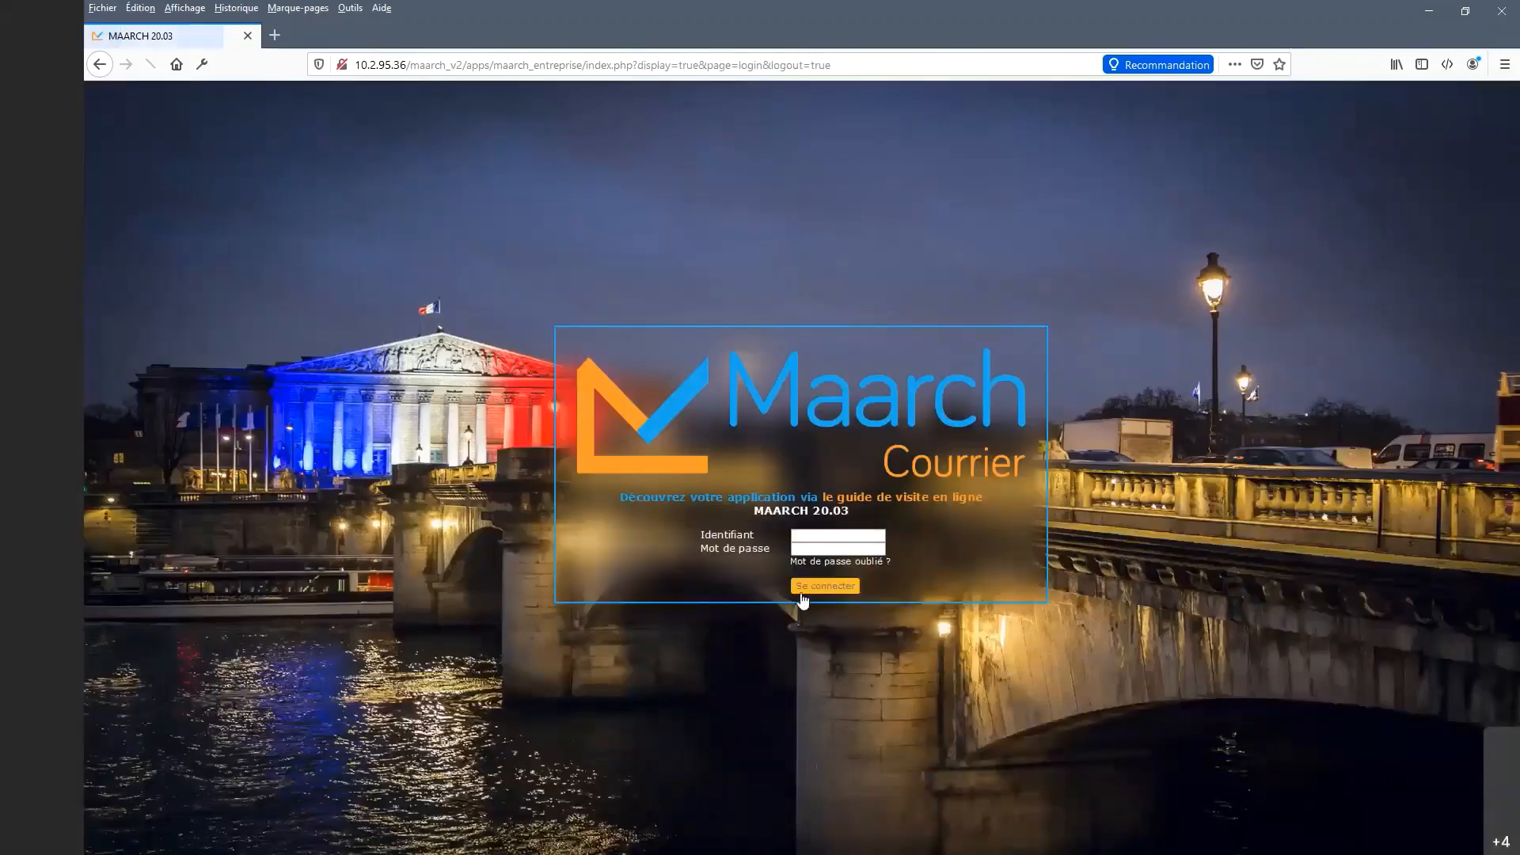
click(838, 536)
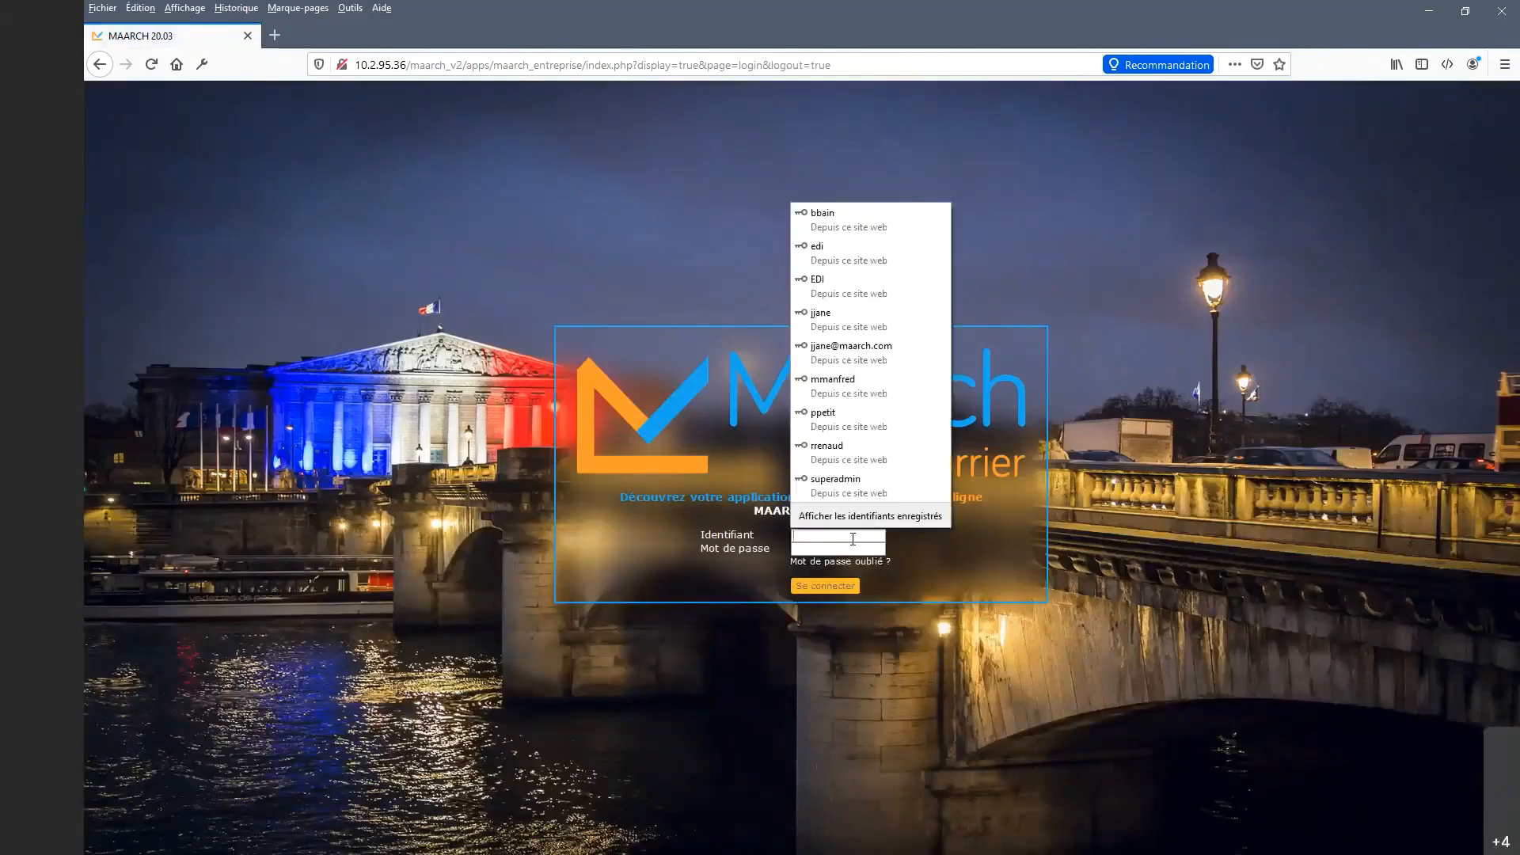
click(892, 229)
click(839, 587)
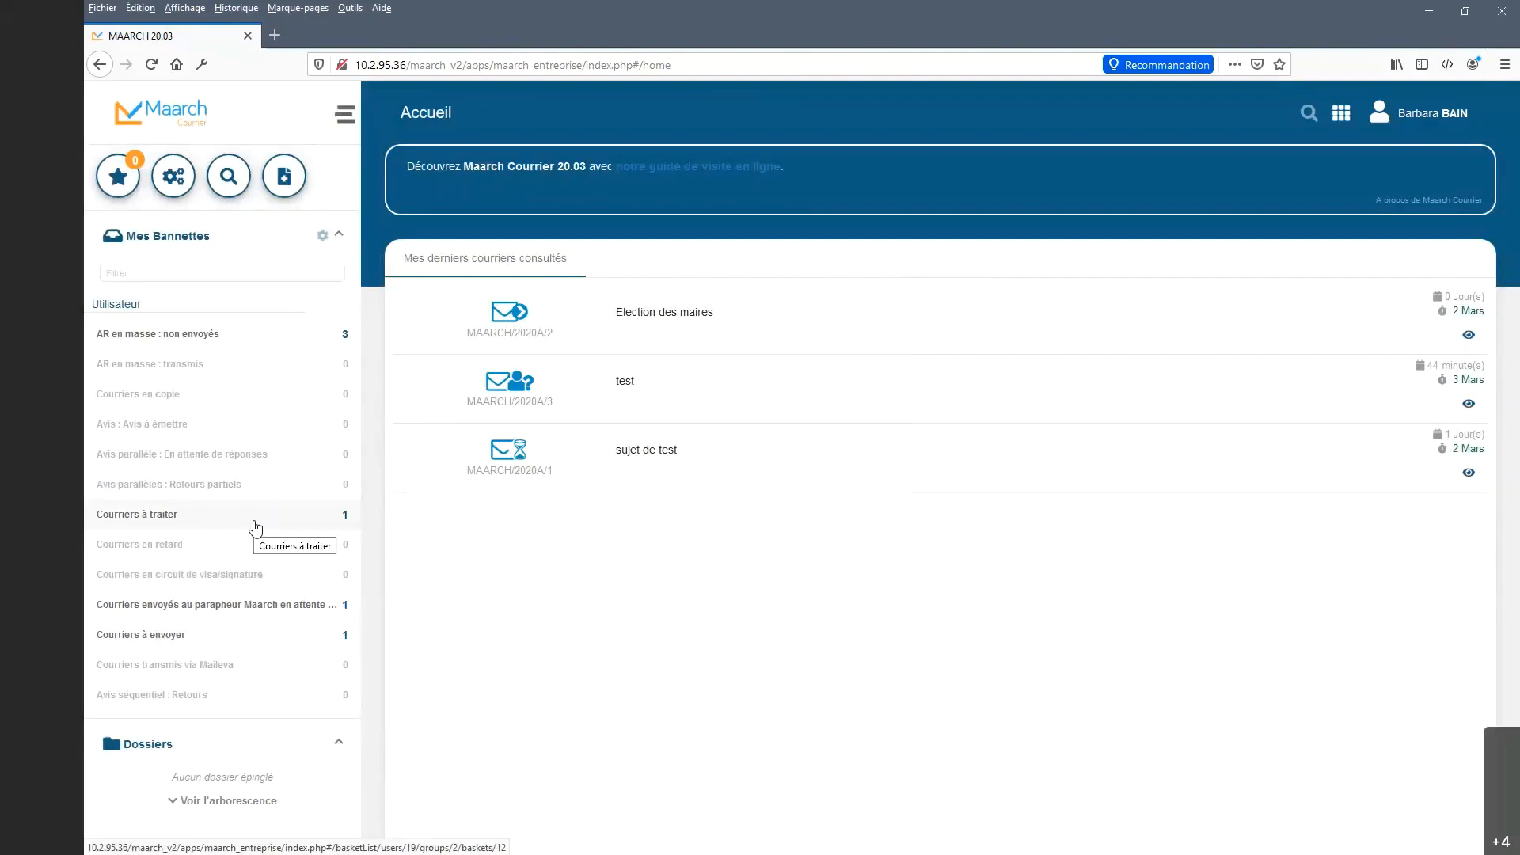
click(269, 633)
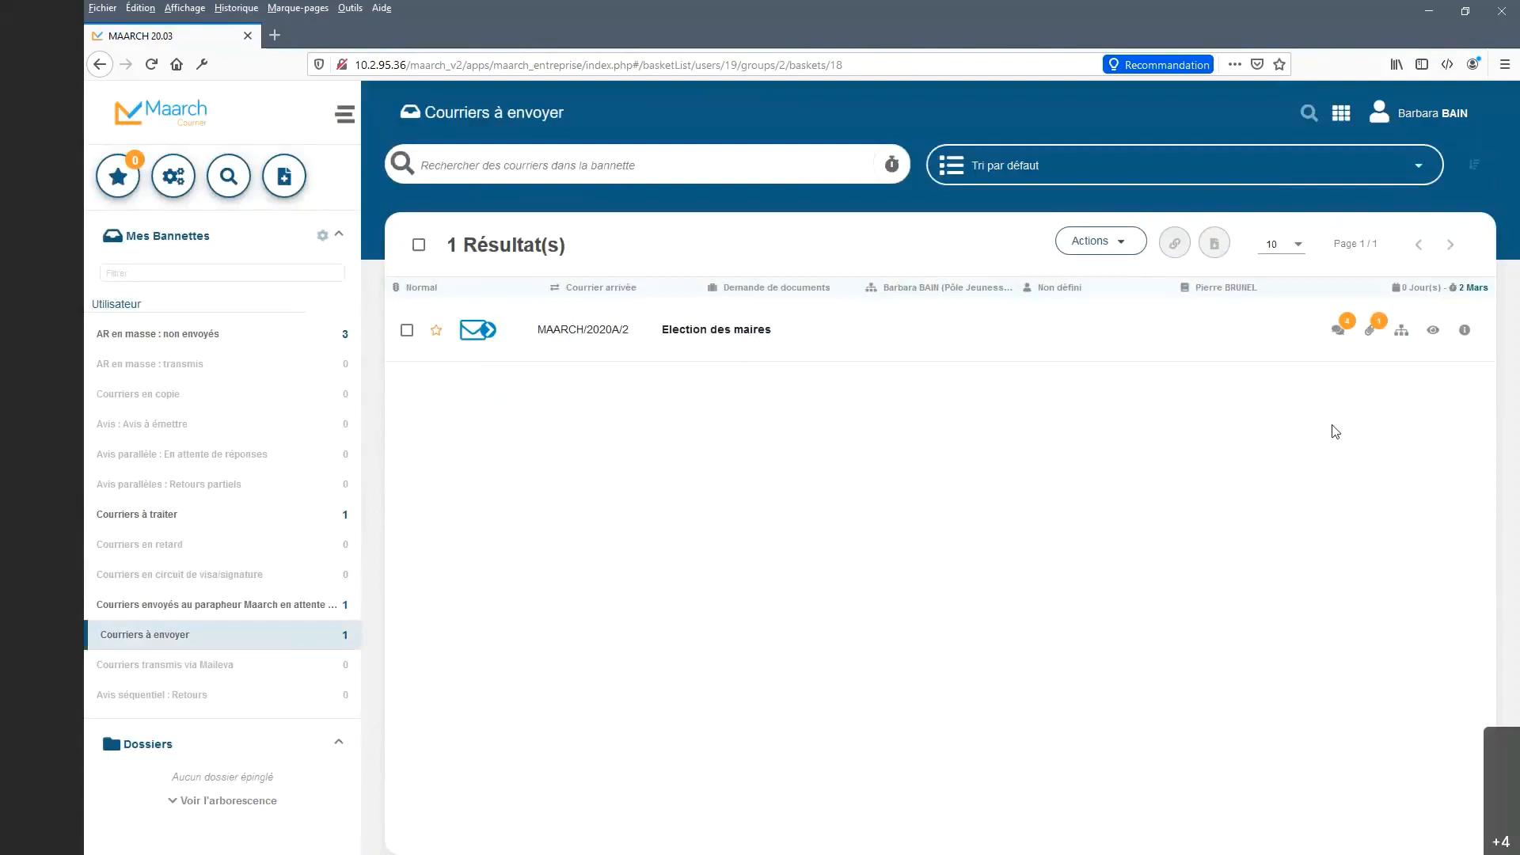
click(1400, 334)
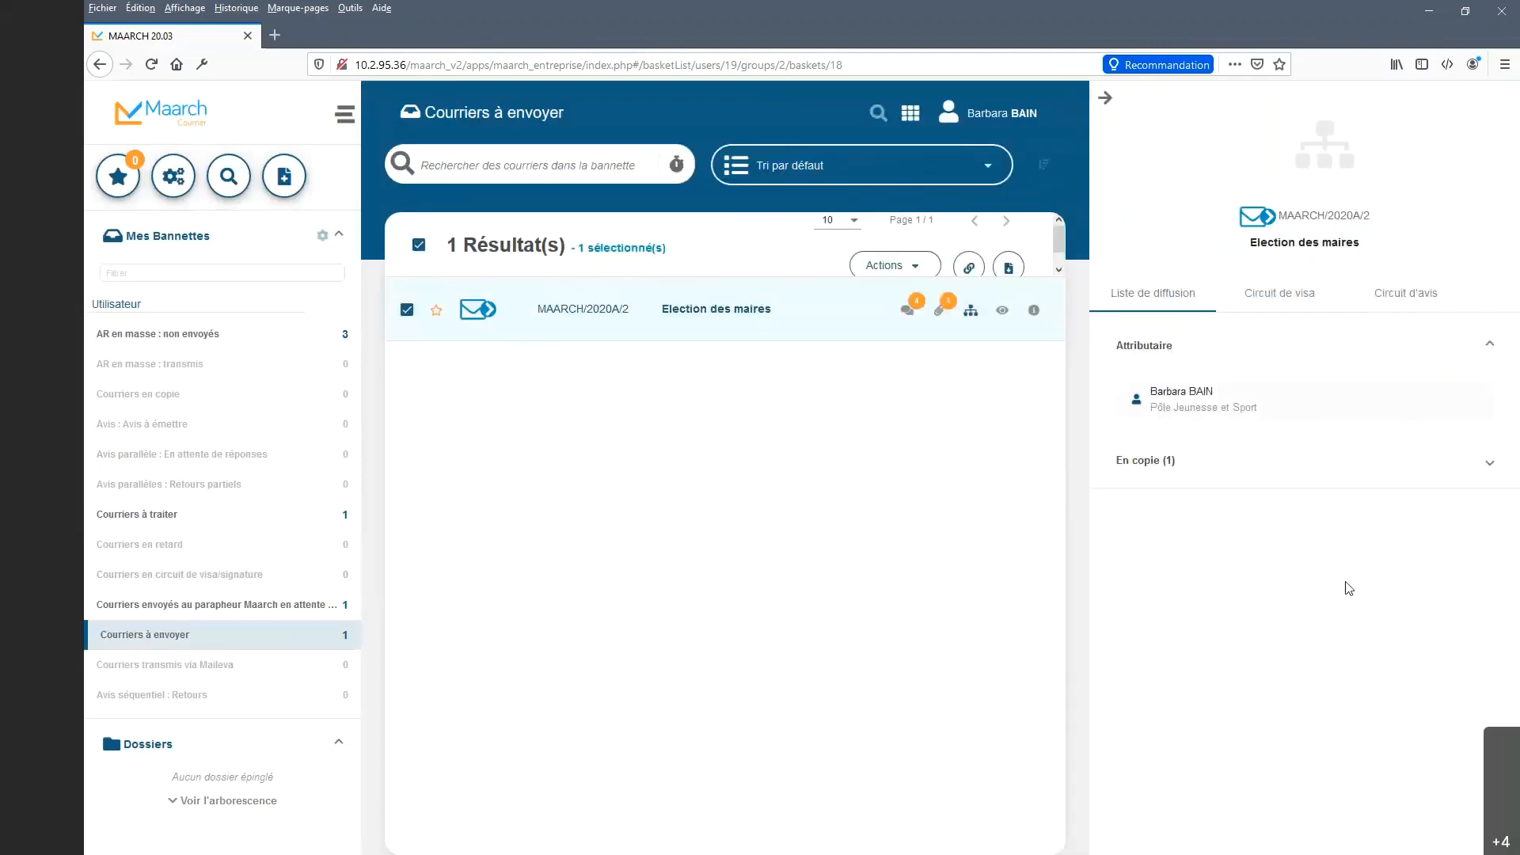
click(1283, 304)
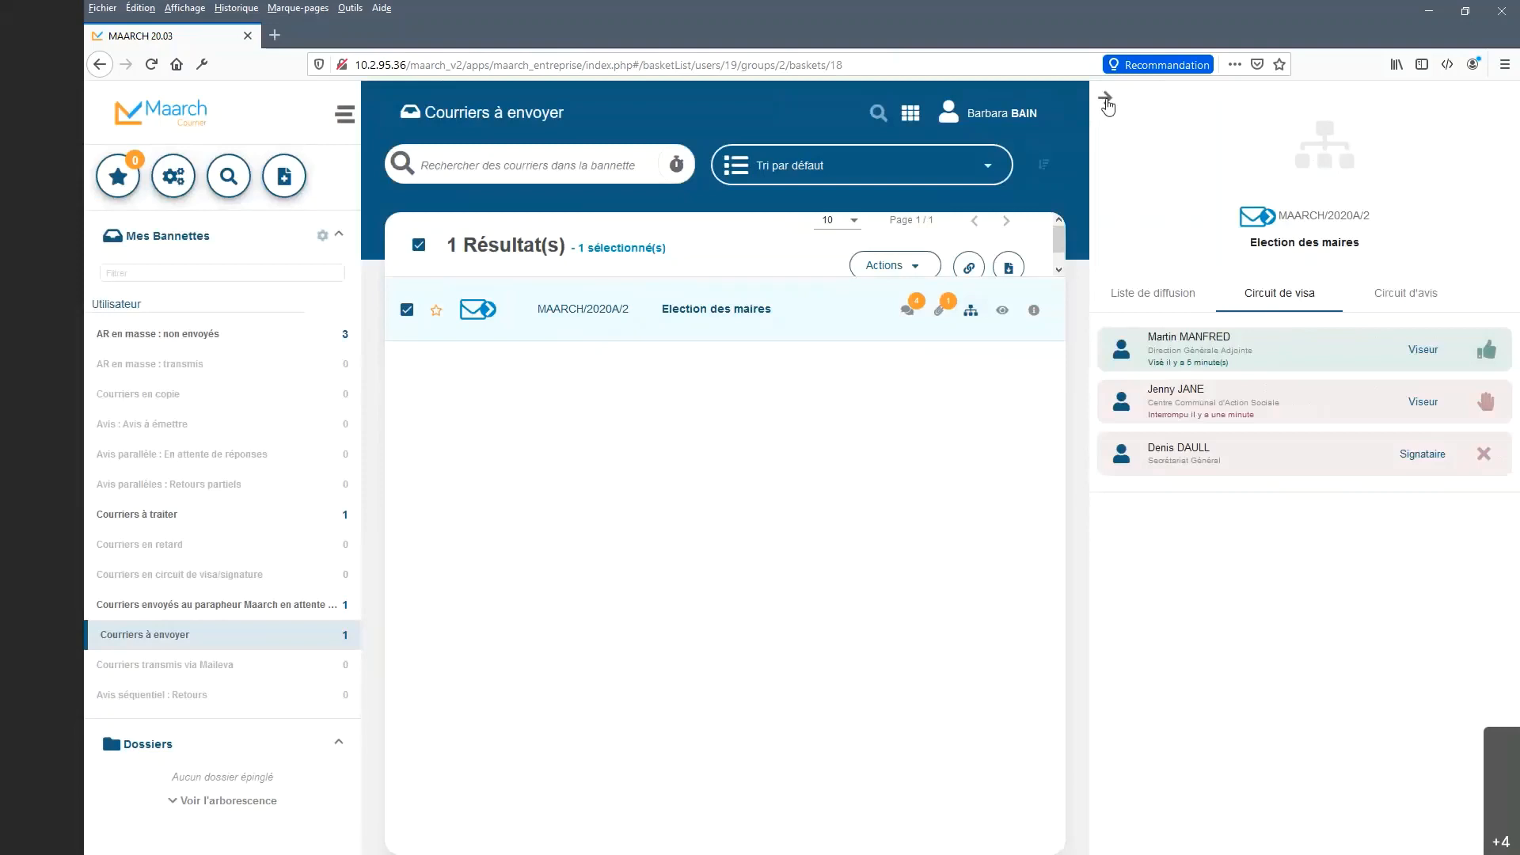
click(940, 312)
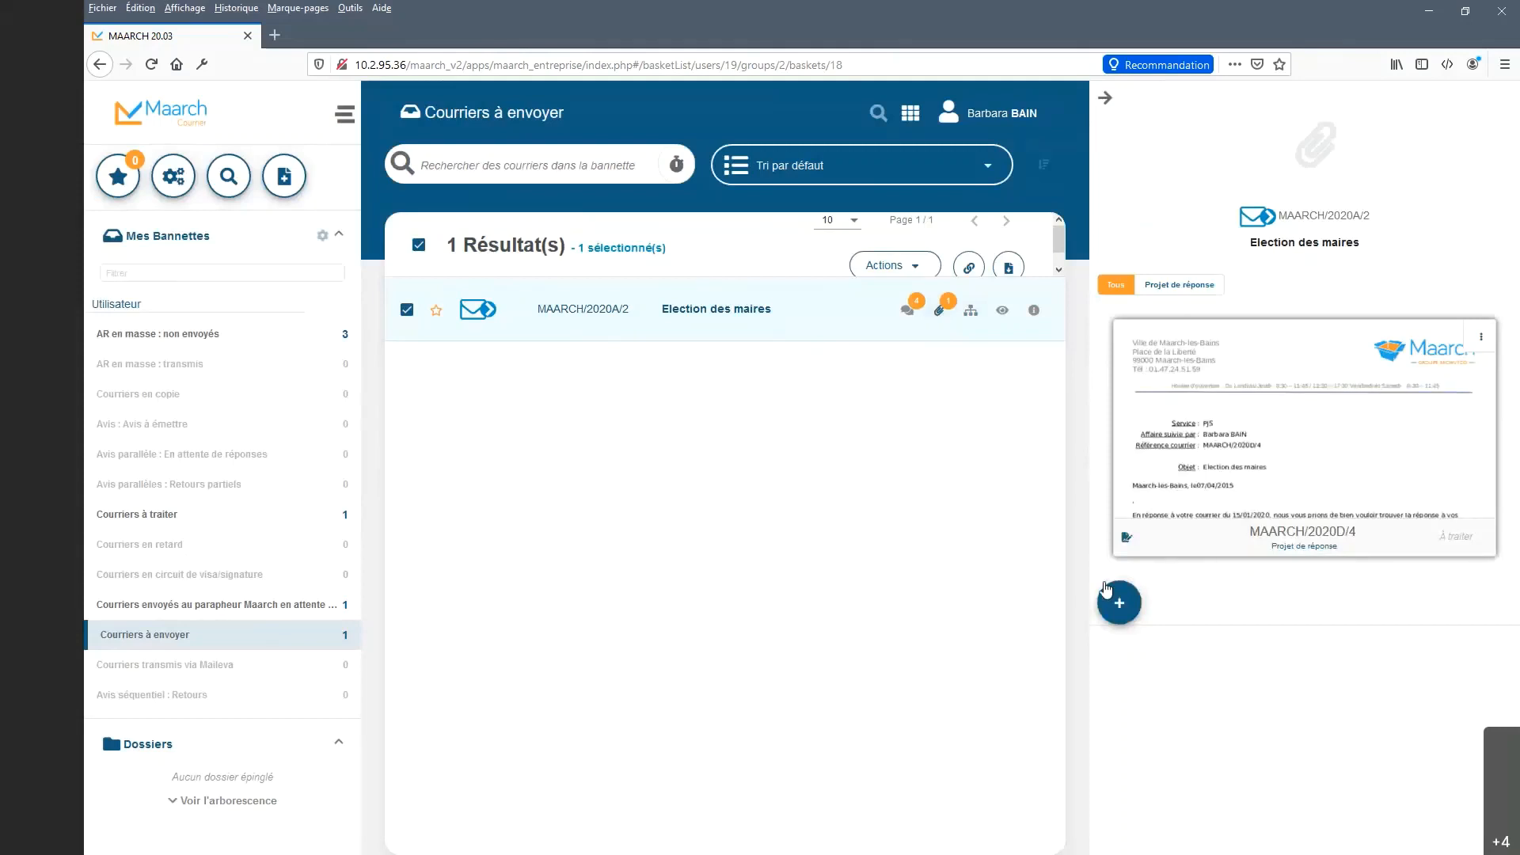
click(903, 315)
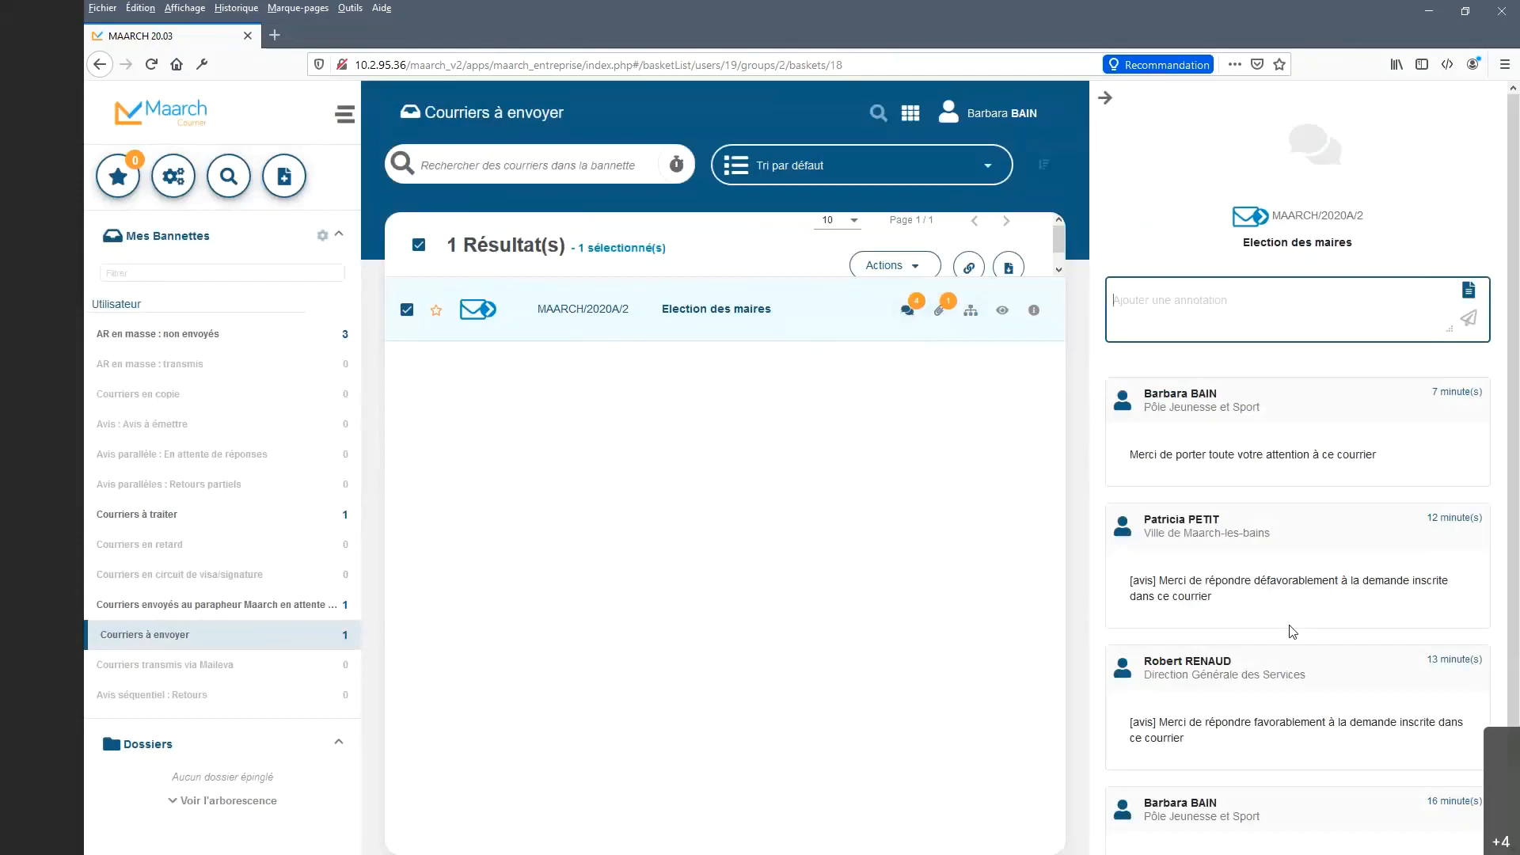
click(1107, 100)
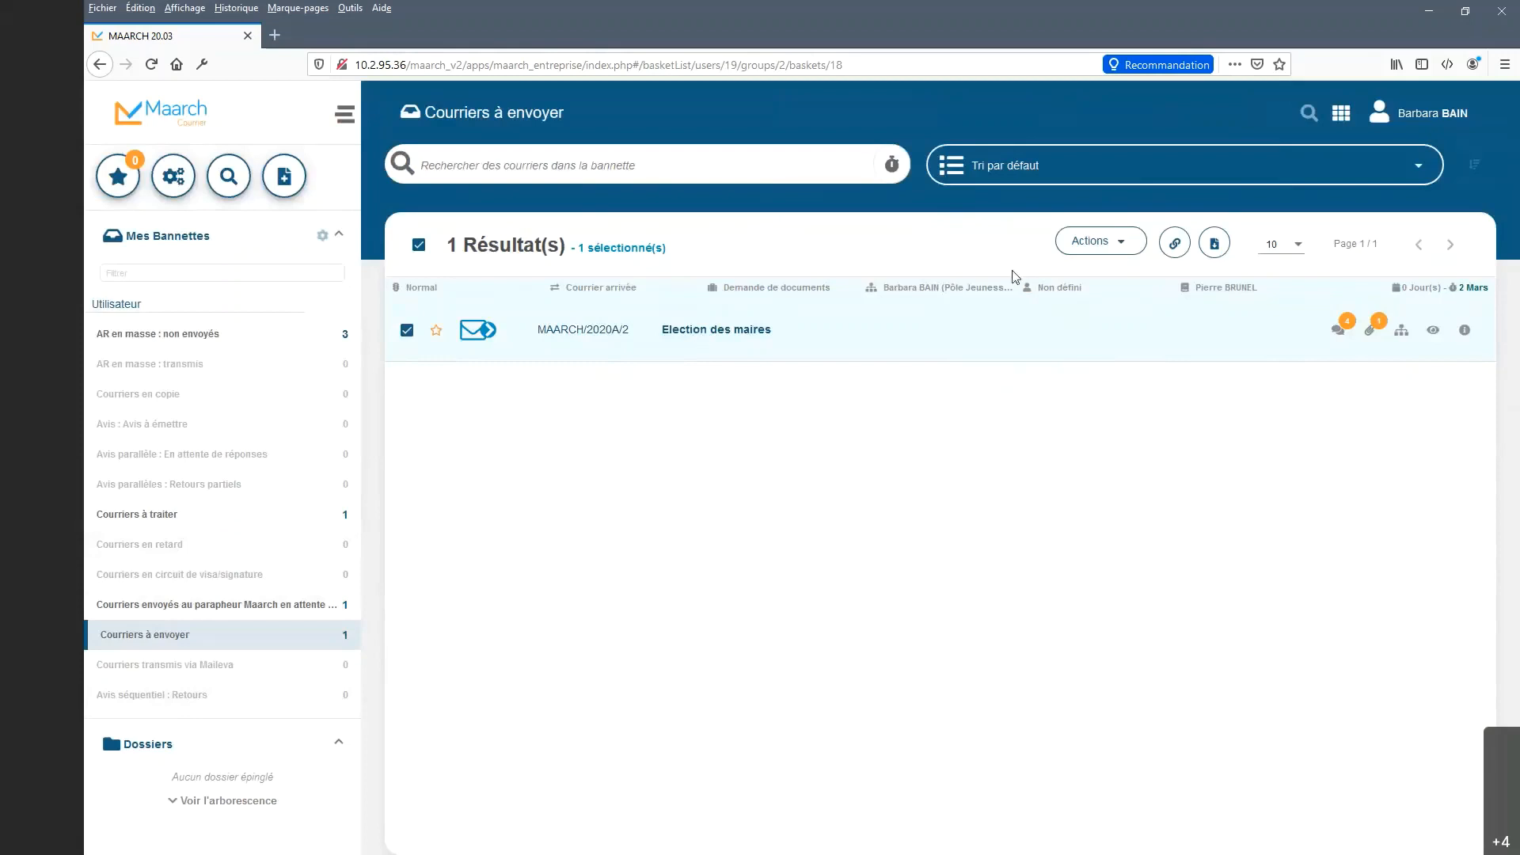
Open the actions list for Election des maires and dismiss it without choosing an action.
click(1116, 248)
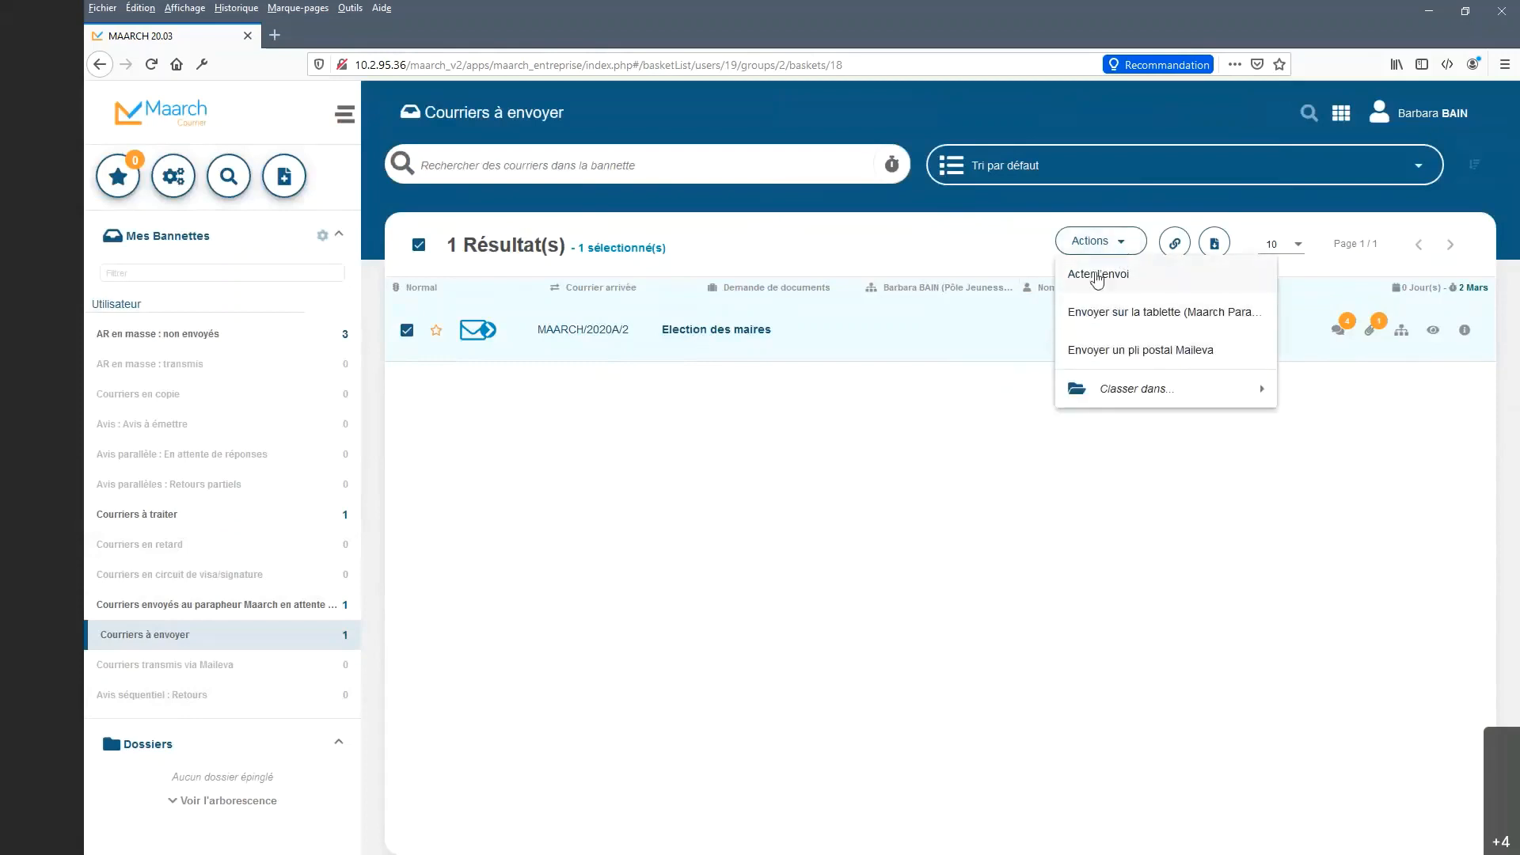
click(934, 469)
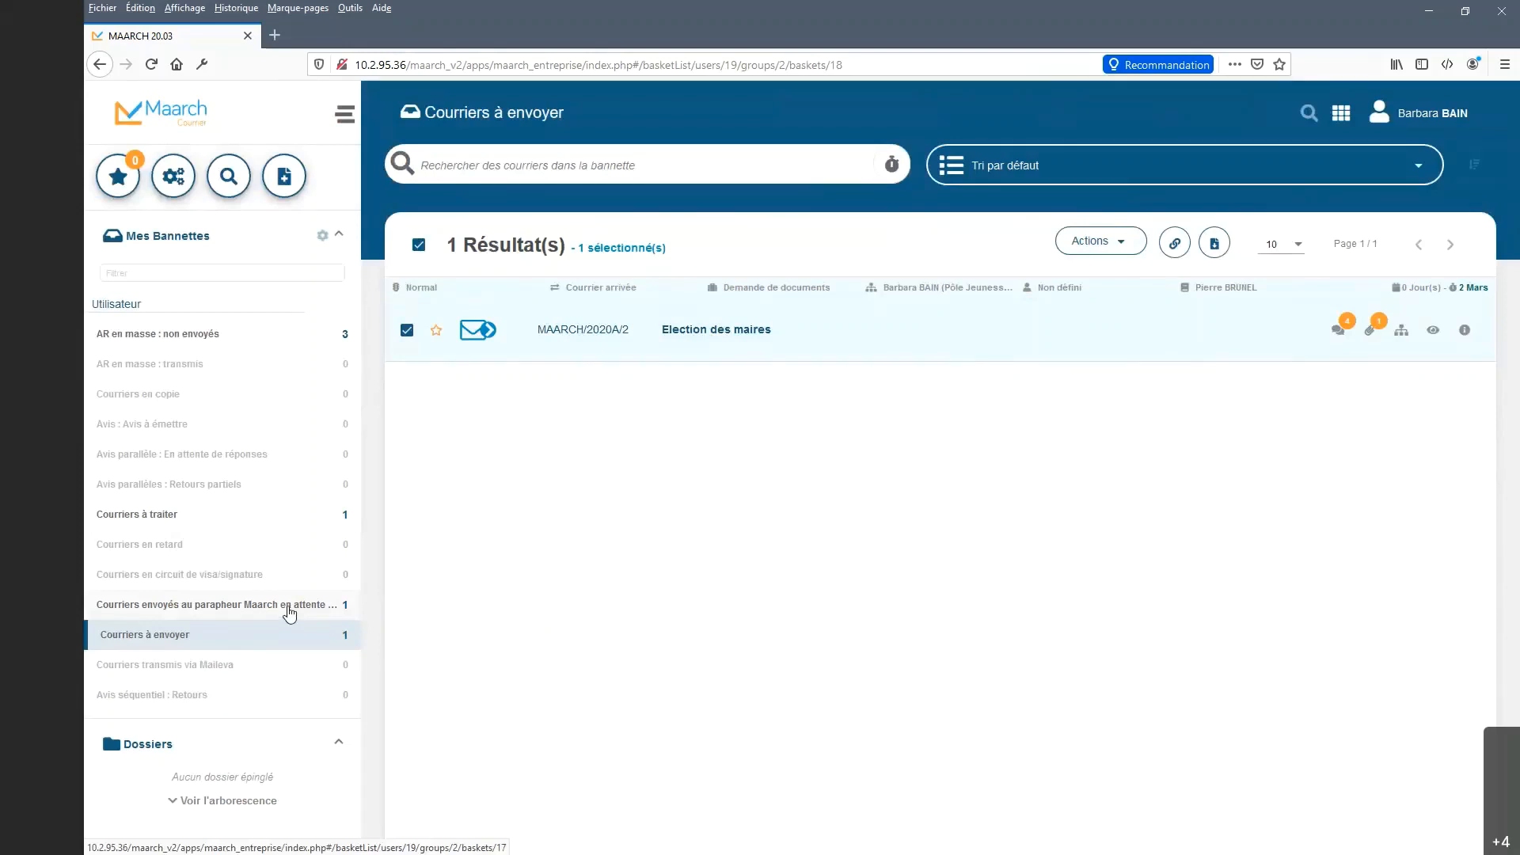
Open the Maarch Parapheur pending basket and show the attachments of sujet de test (MAARCH/2020A/1).
click(290, 613)
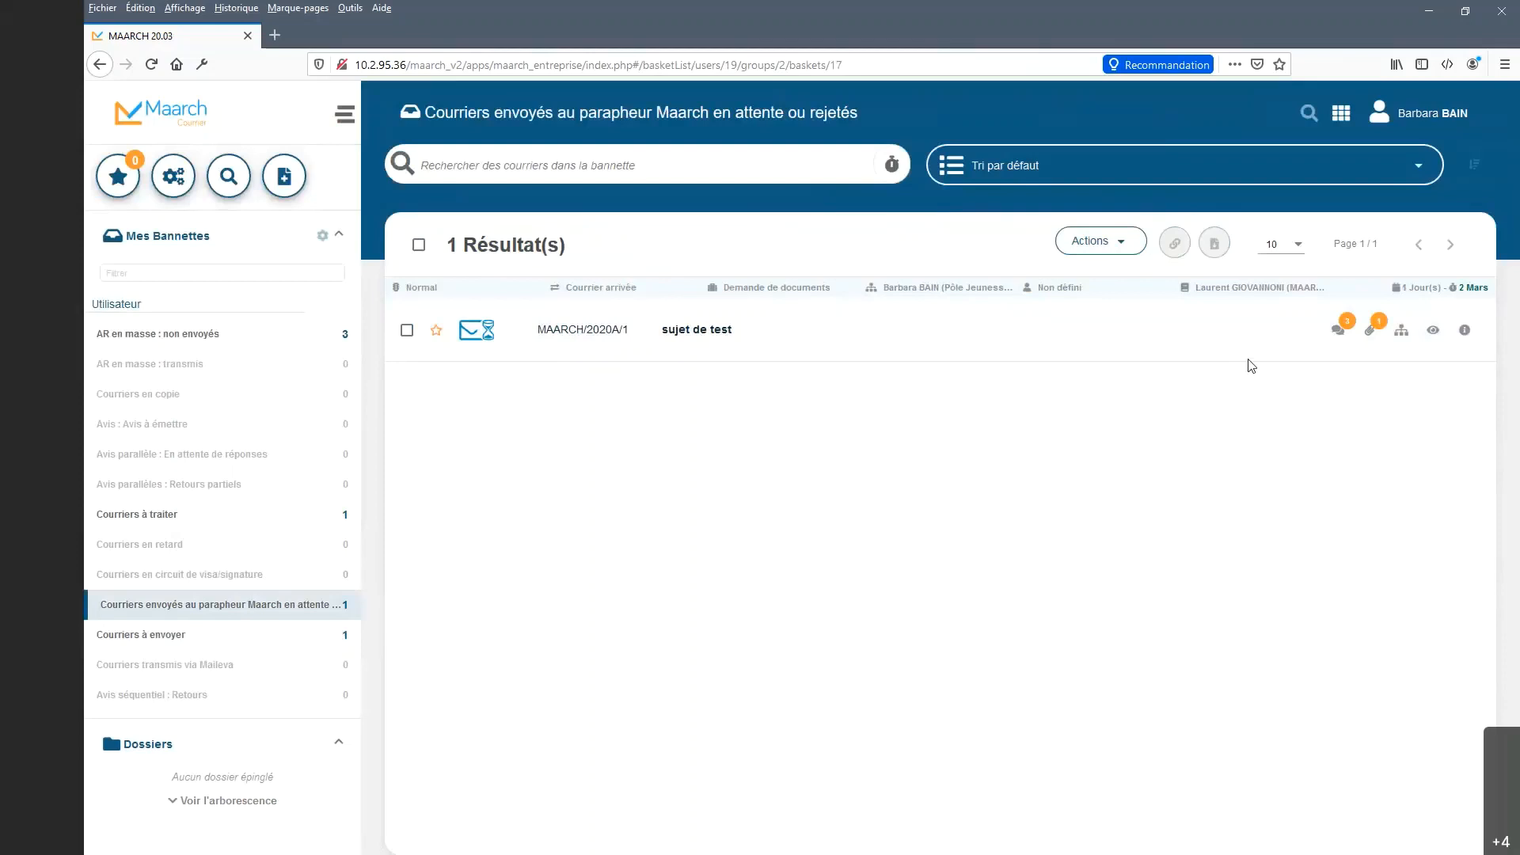
click(1373, 336)
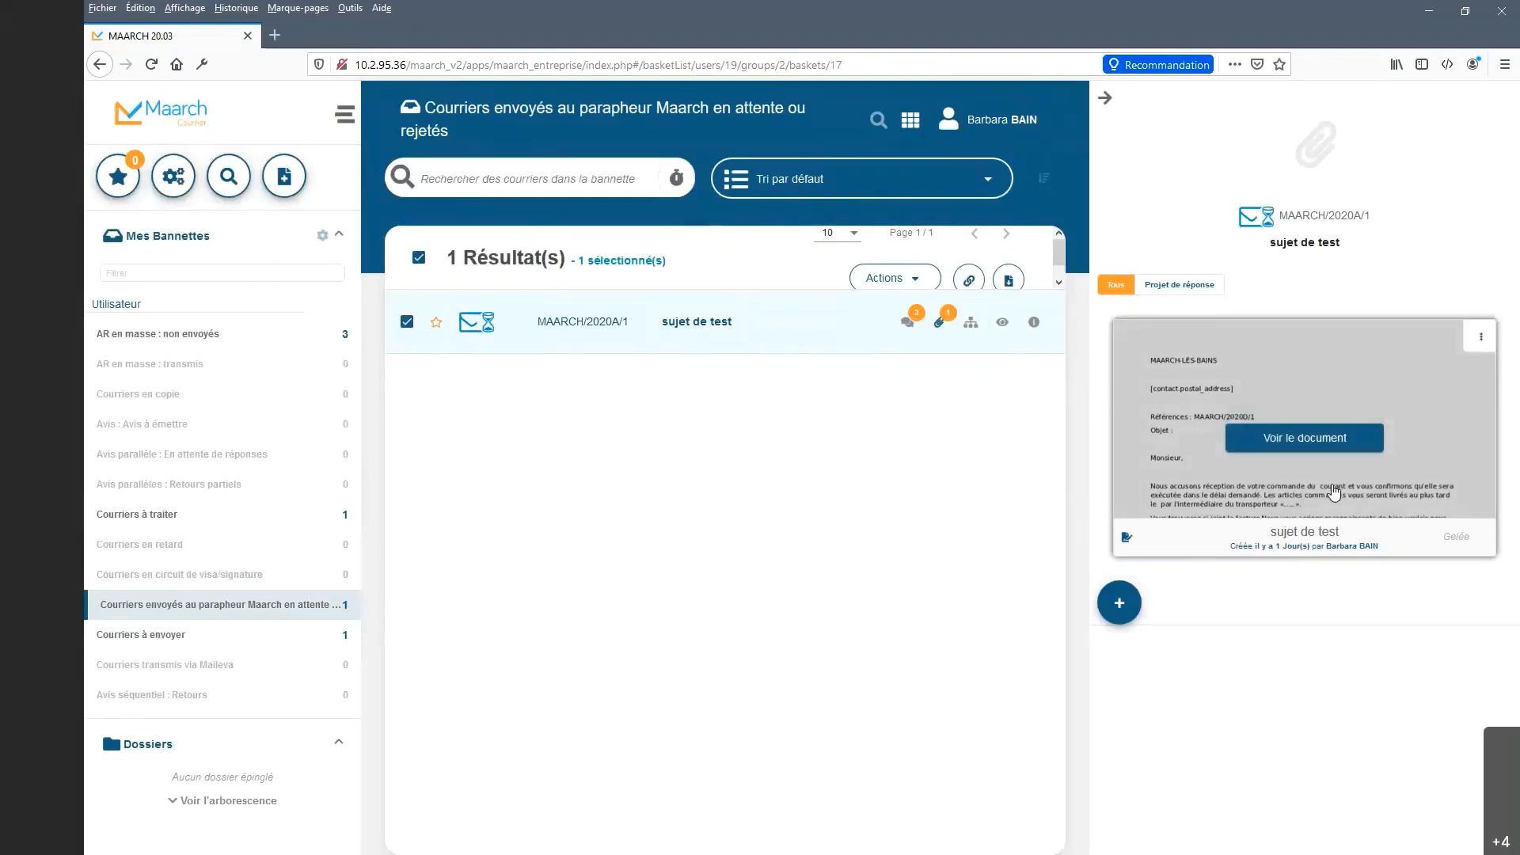
click(1478, 340)
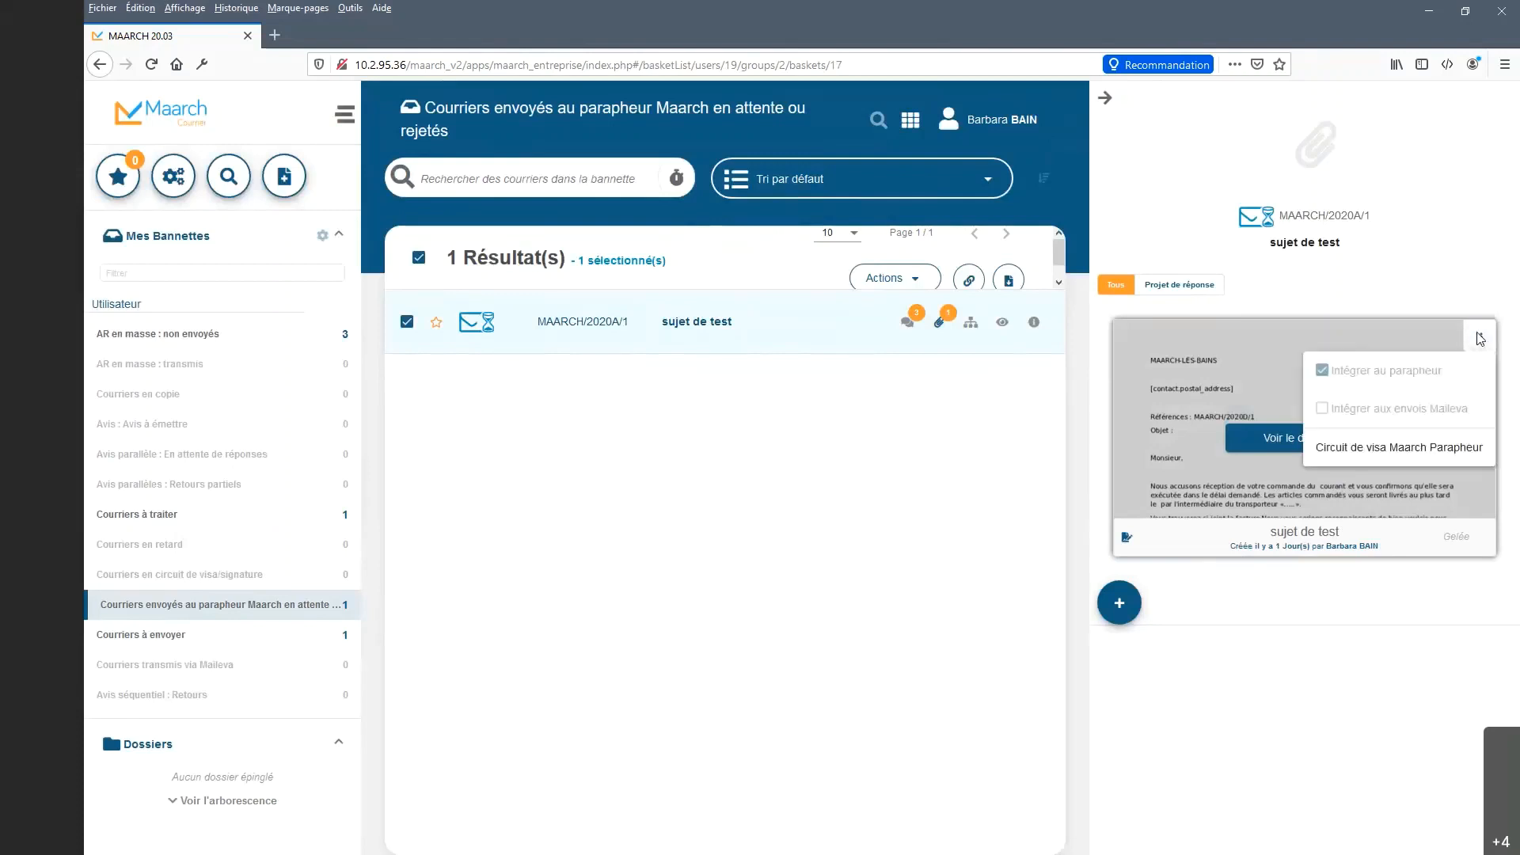
click(1439, 450)
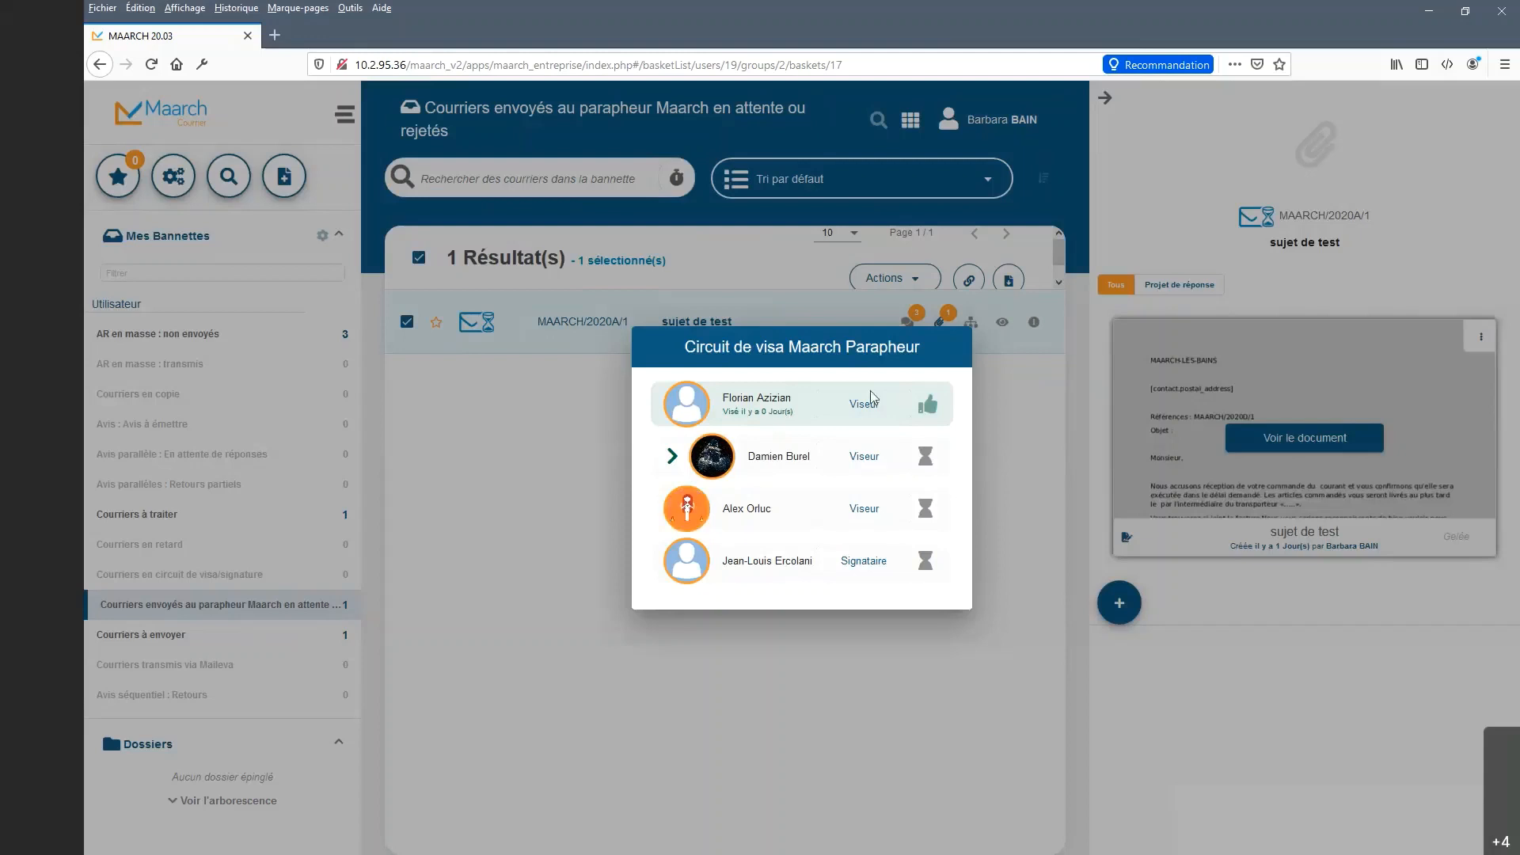
click(907, 657)
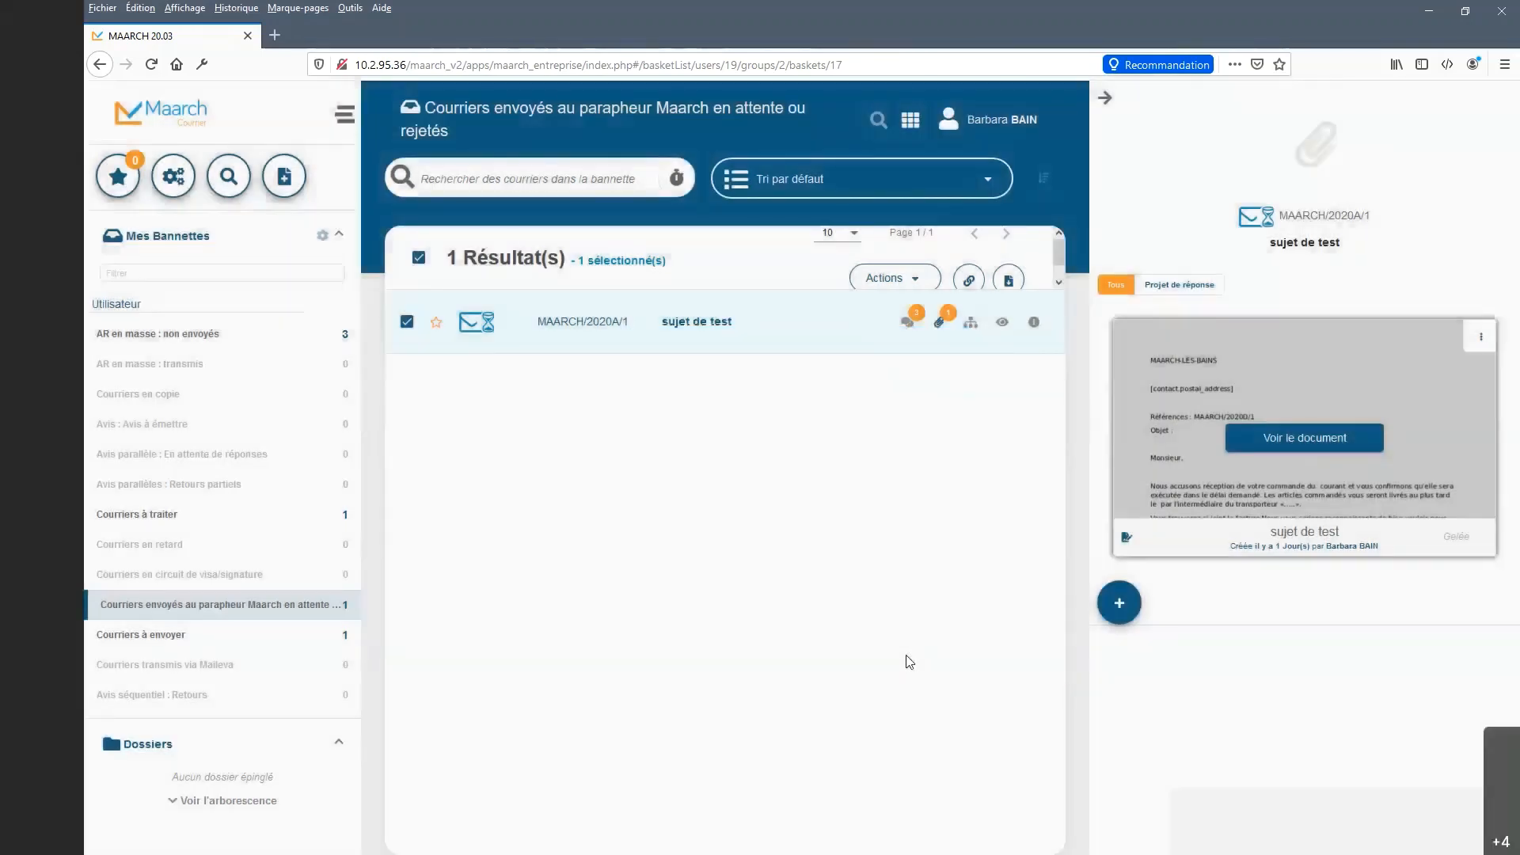